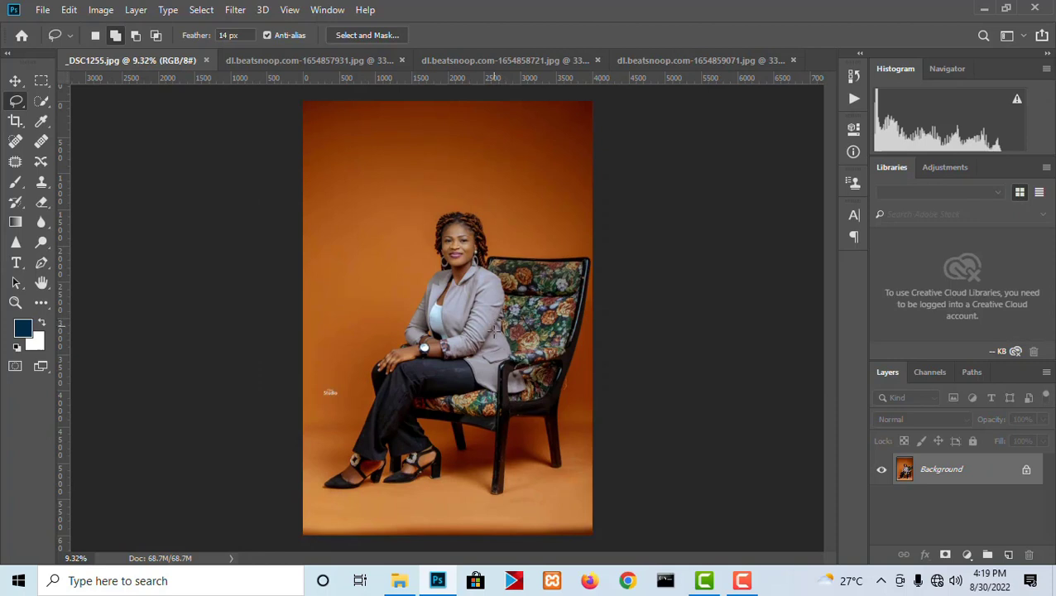
- Use the Quick Selection tool's Select Subject command to select the seated woman and the chair
click(41, 100)
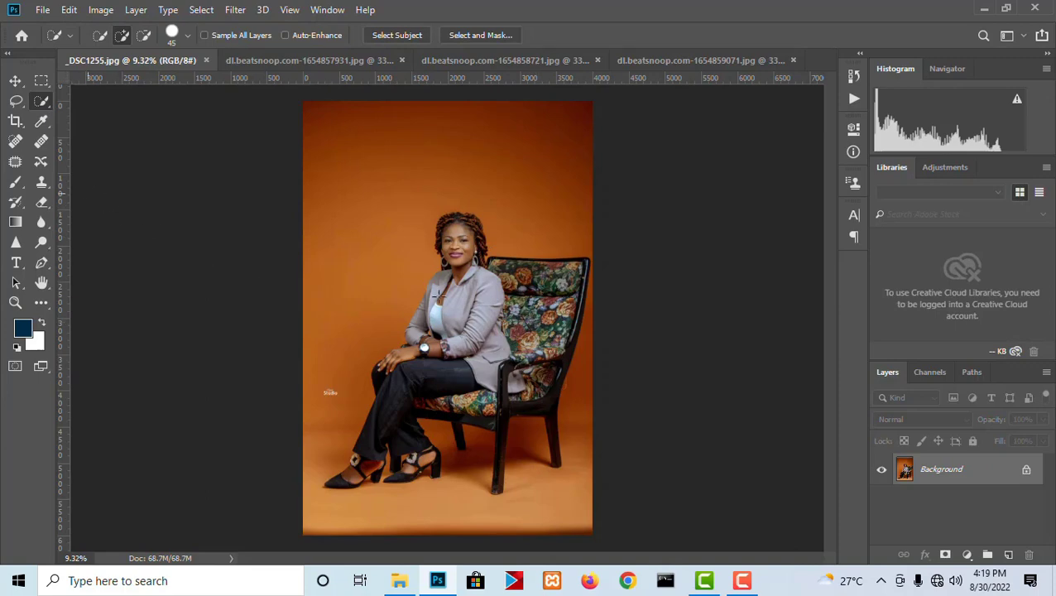
scroll(521, 272, up, 14)
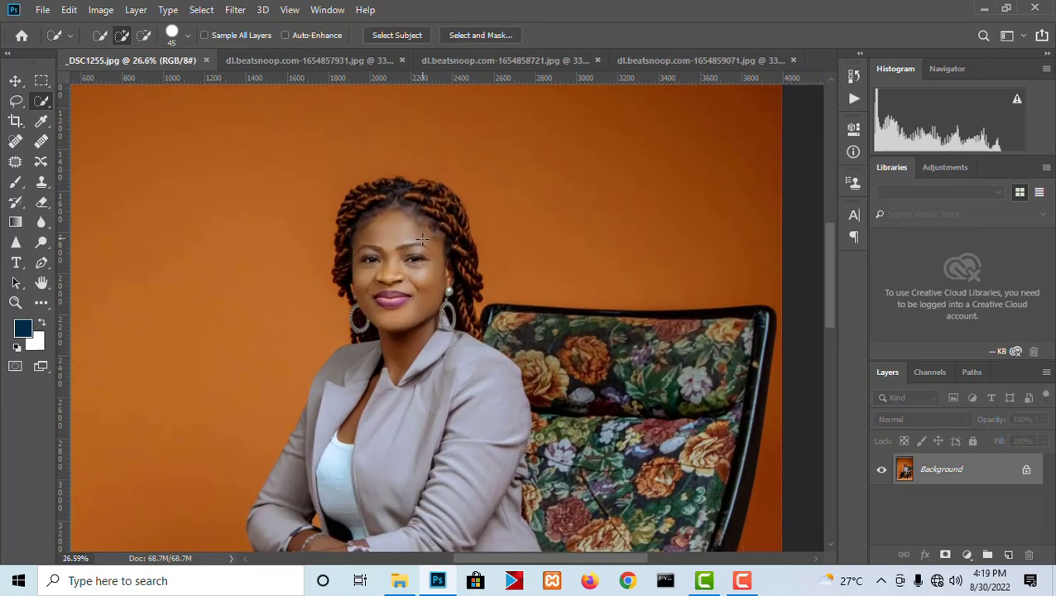
drag(436, 398, 513, 299)
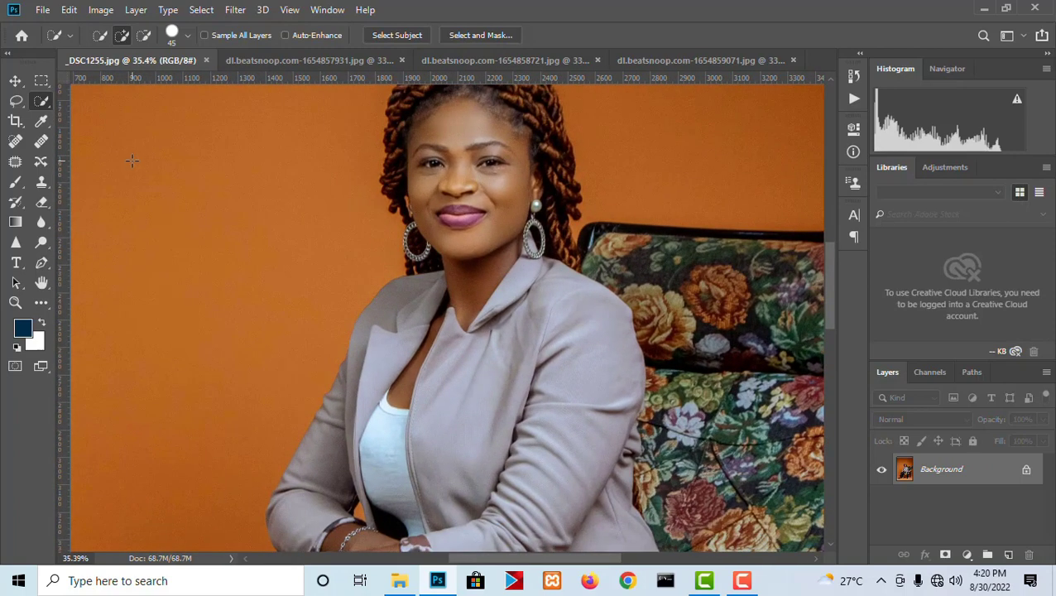
scroll(544, 215, down, 3)
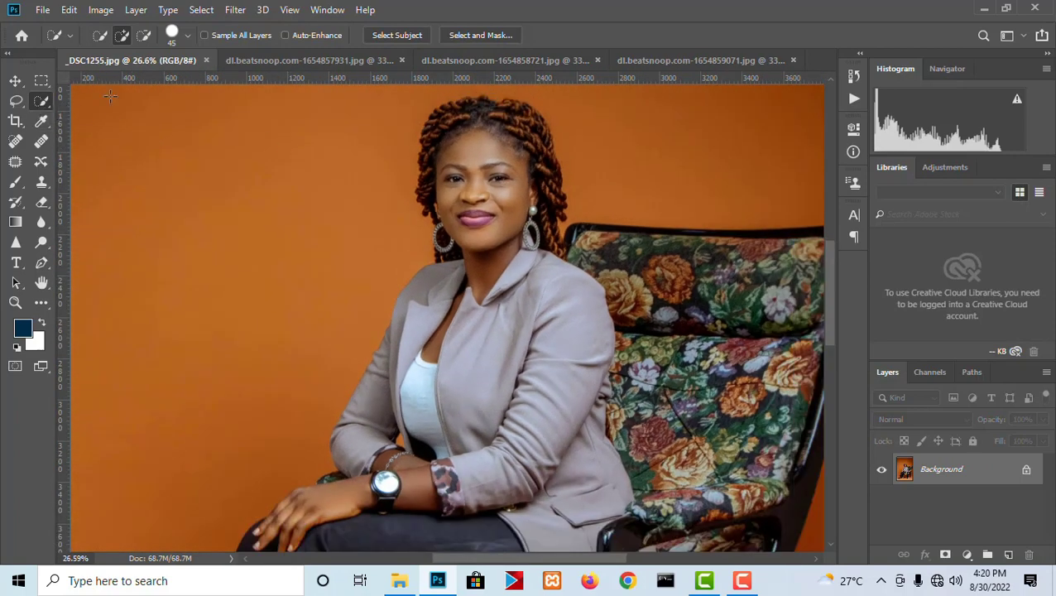
right_click(43, 101)
click(117, 102)
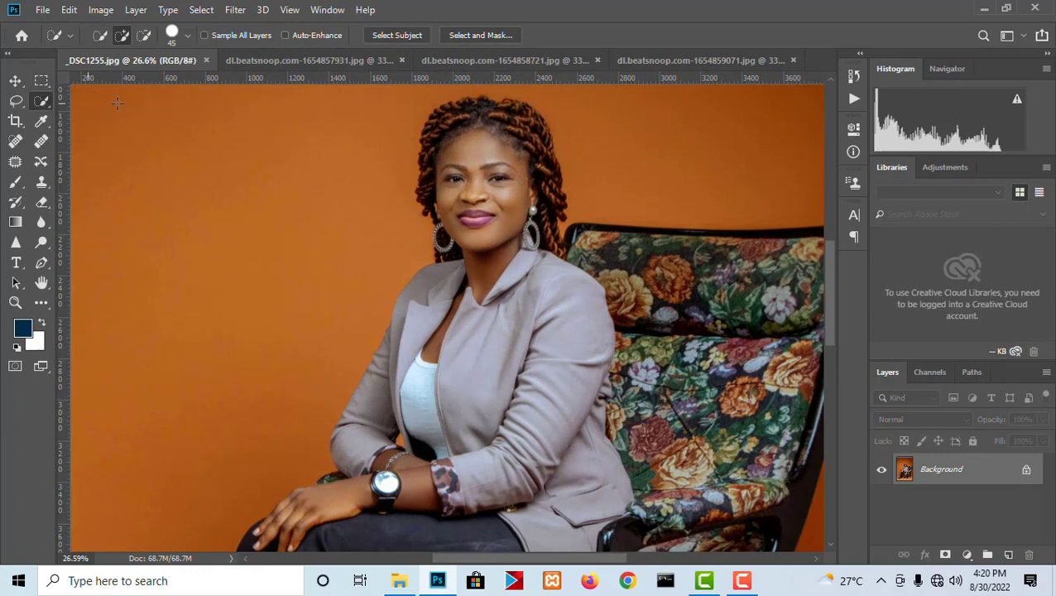
click(396, 35)
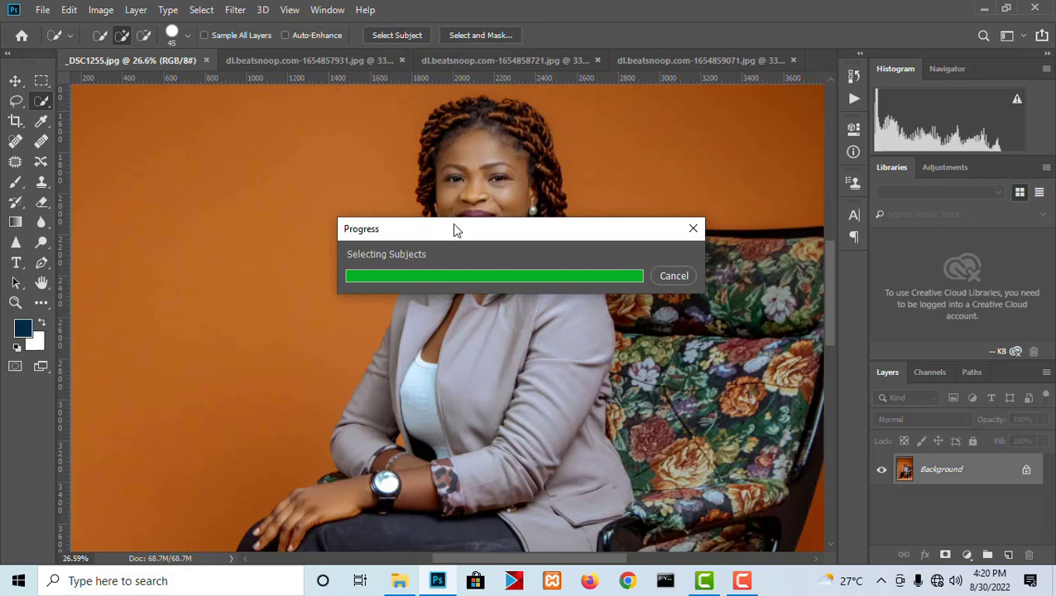
scroll(447, 273, down, 5)
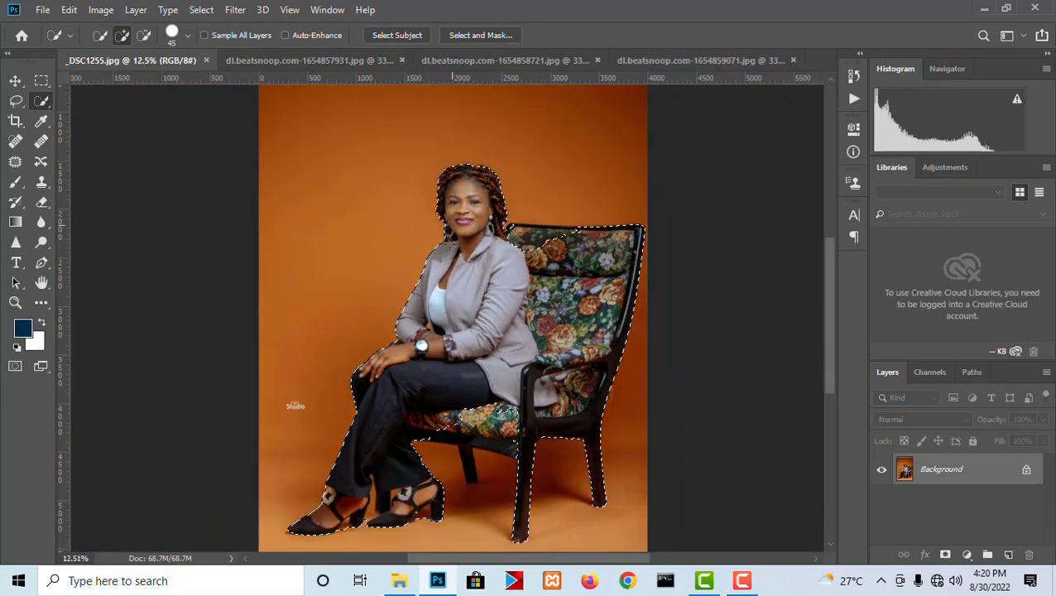
- Switch to the Polygonal Lasso tool and set it to add to the current selection
scroll(484, 478, up, 7)
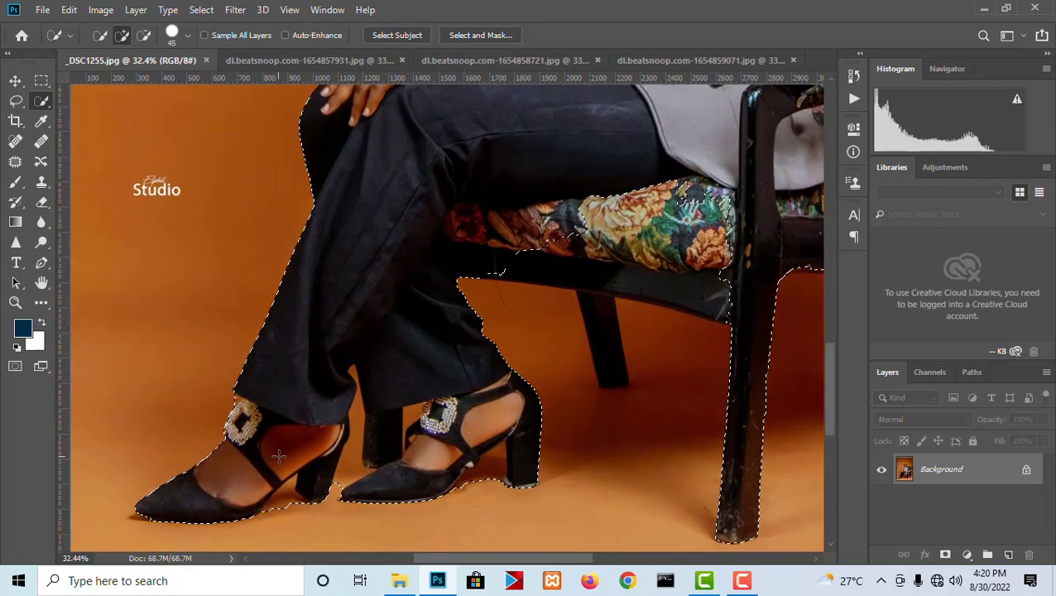
scroll(460, 356, up, 10)
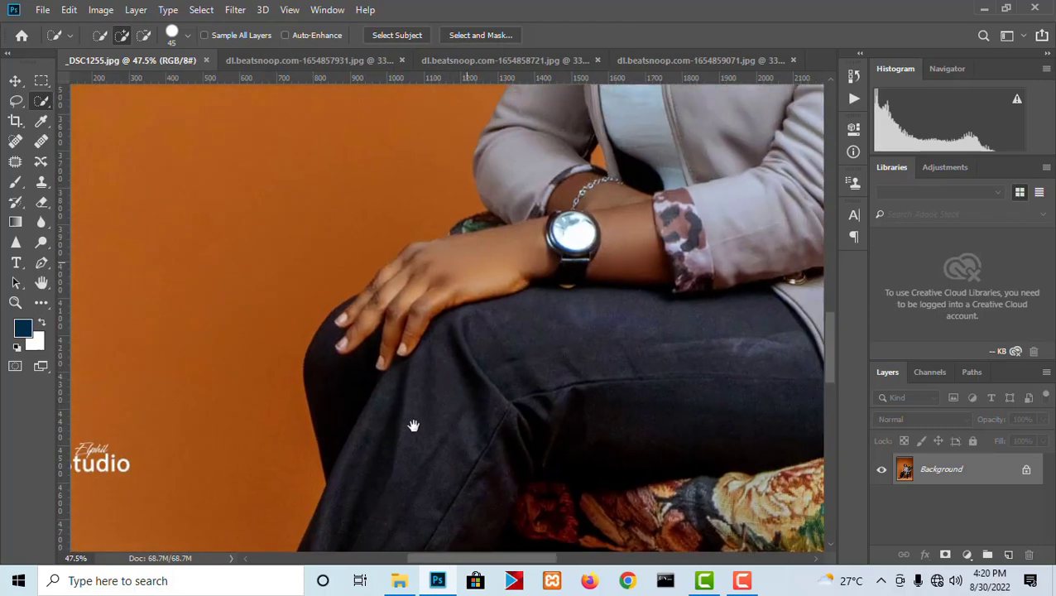
scroll(461, 346, up, 10)
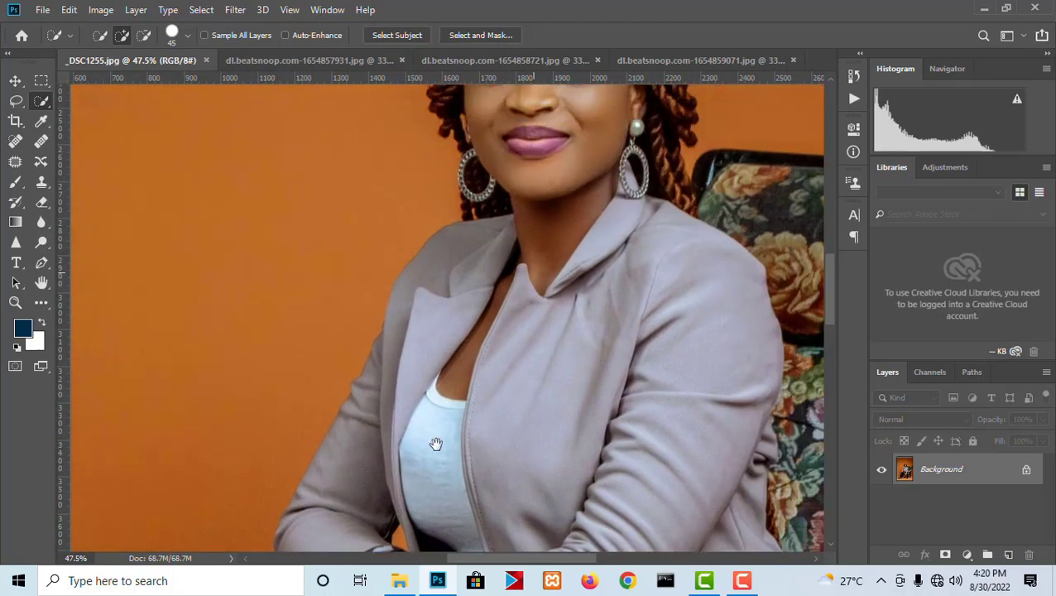
scroll(464, 351, up, 5)
scroll(412, 408, right, 5)
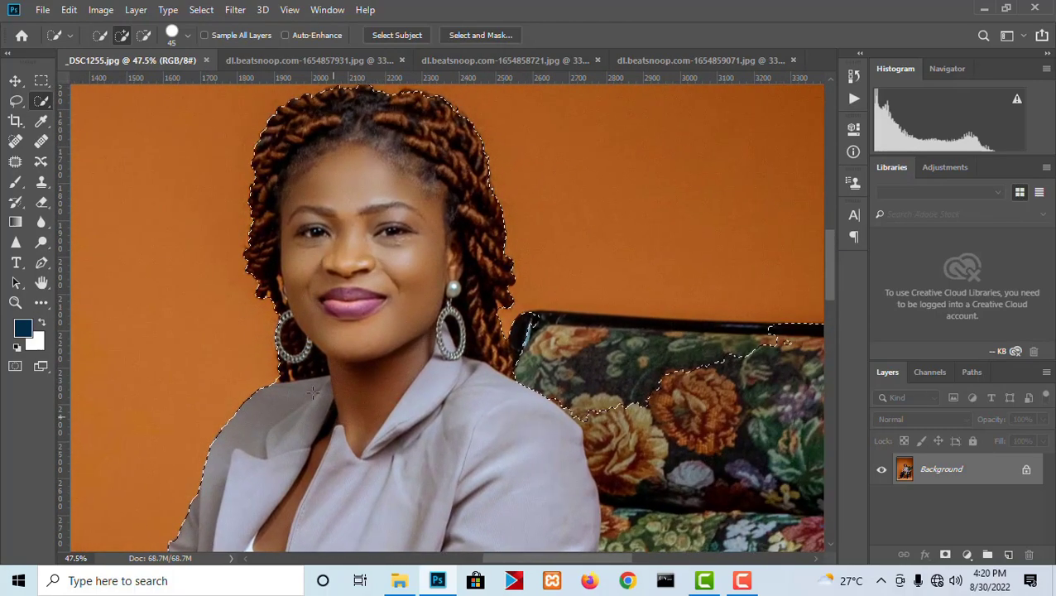
right_click(15, 100)
click(83, 114)
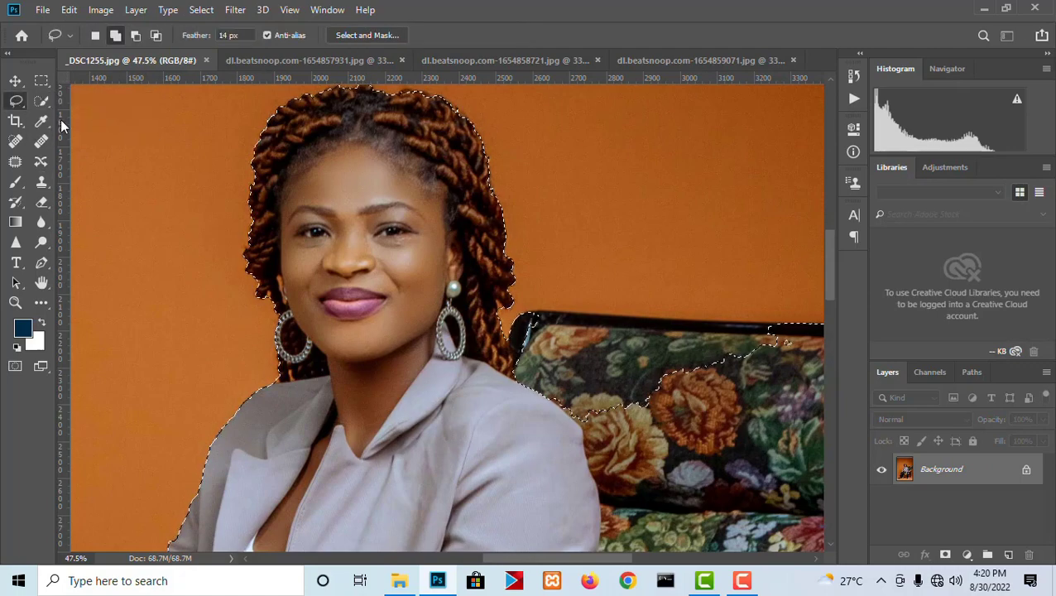
scroll(565, 269, down, 2)
scroll(290, 118, up, 1)
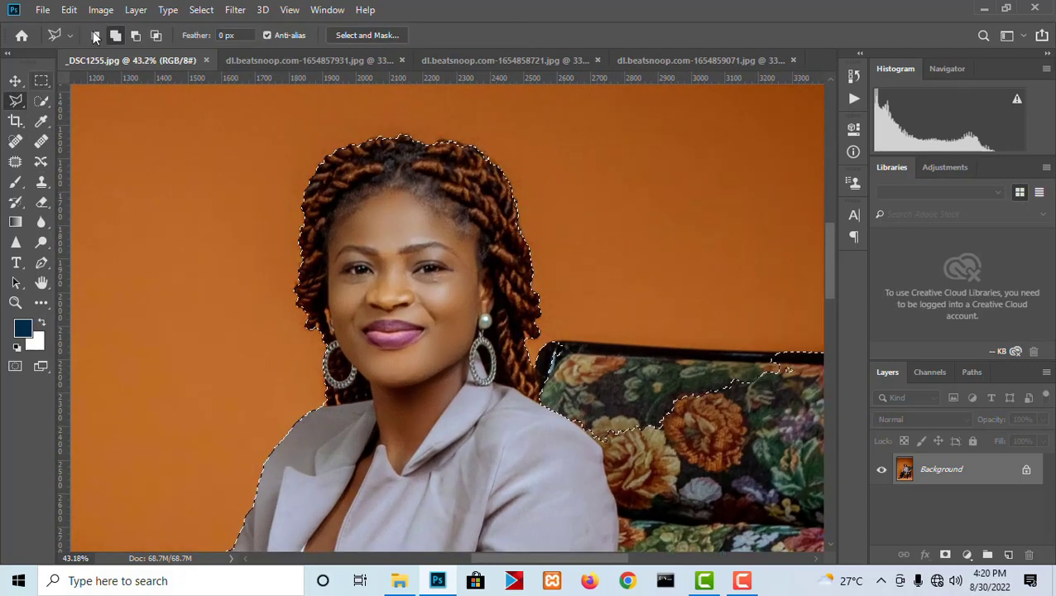
right_click(22, 99)
click(56, 114)
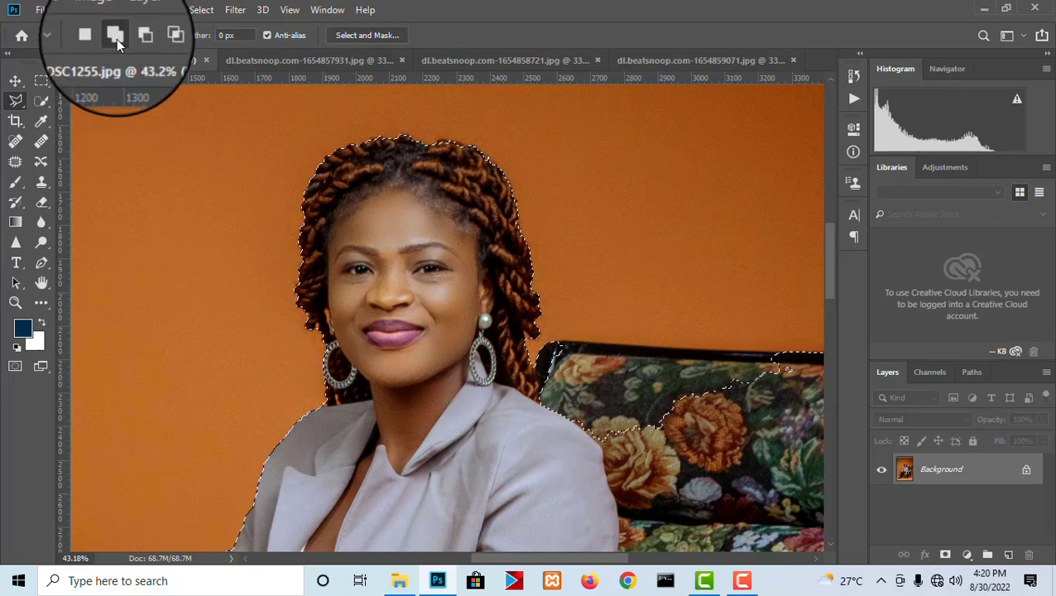
click(95, 38)
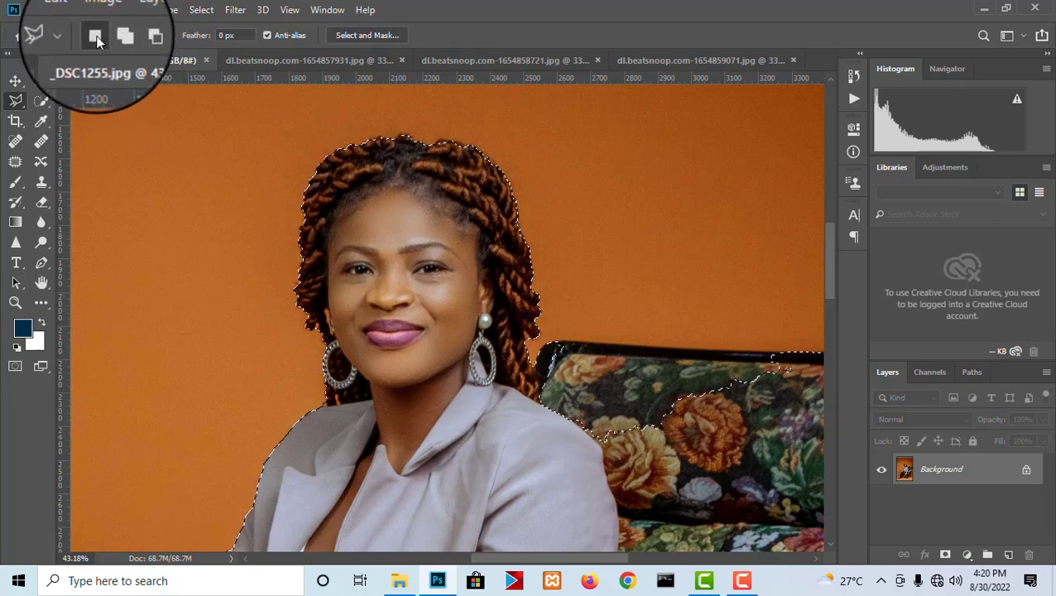
click(117, 36)
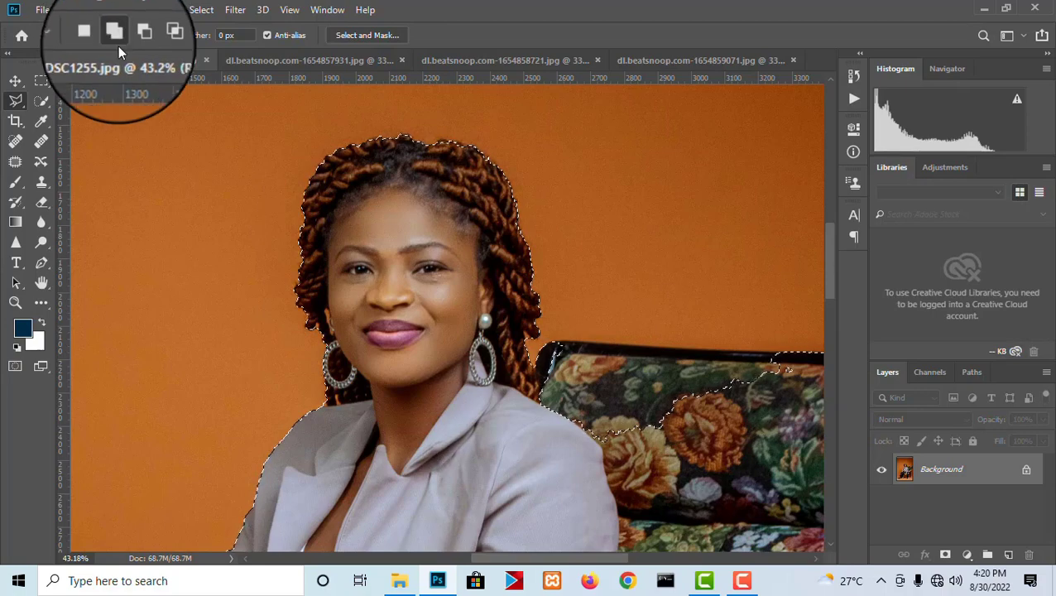
- Add the missed part of the chair's backrest to the selection by outlining it along the top frame edge
scroll(495, 278, up, 3)
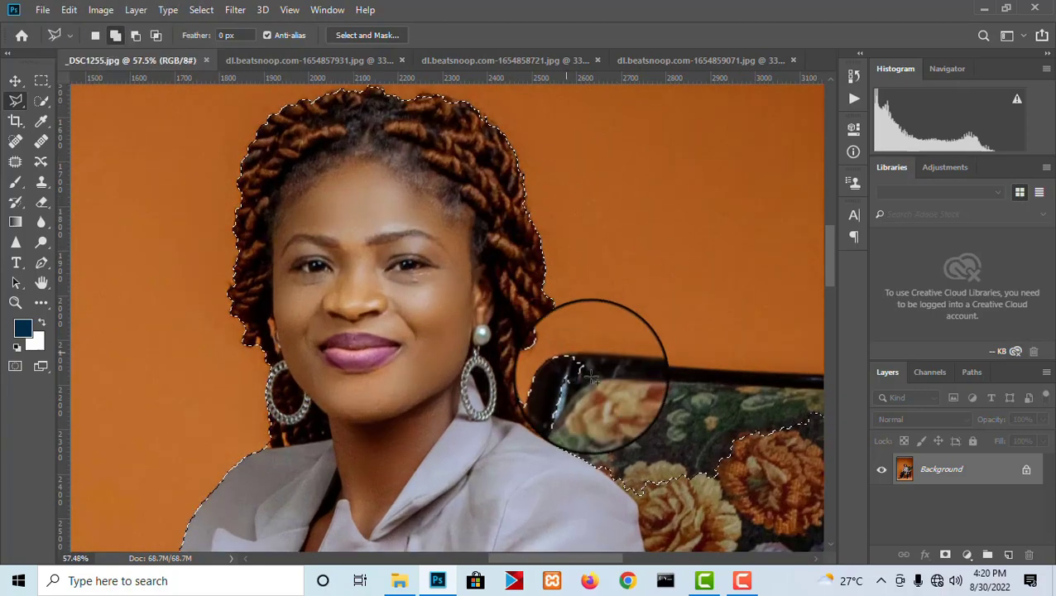
drag(637, 424, 466, 240)
scroll(329, 189, up, 2)
scroll(329, 188, up, 1)
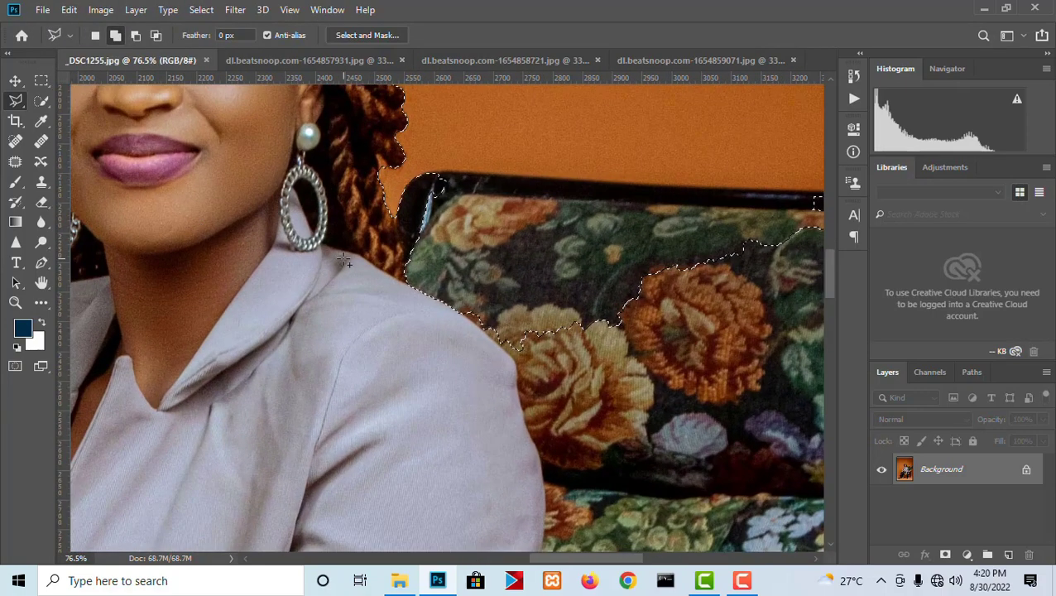
scroll(422, 238, up, 2)
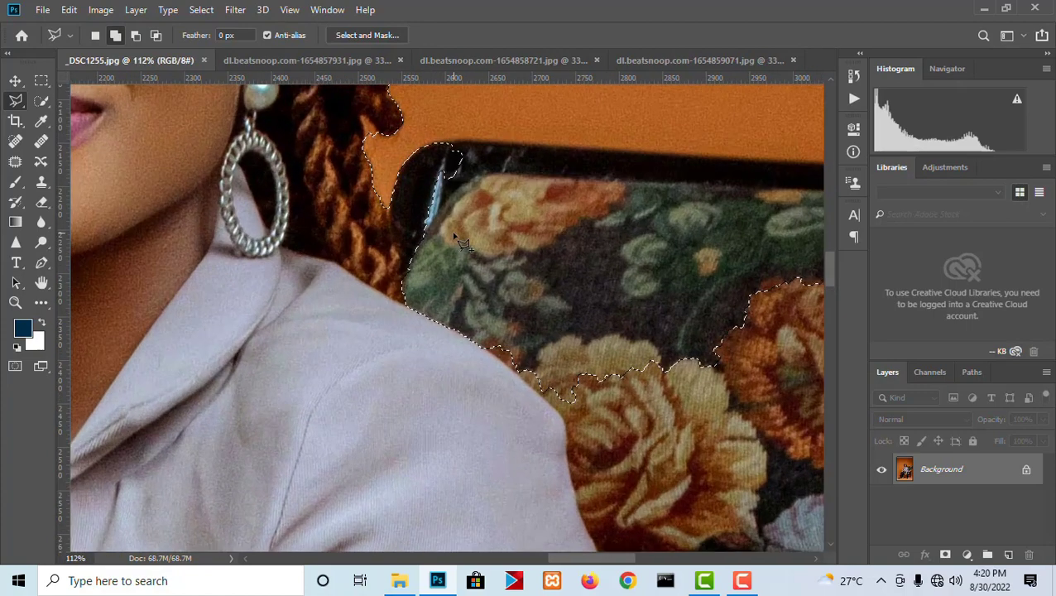
scroll(463, 248, up, 3)
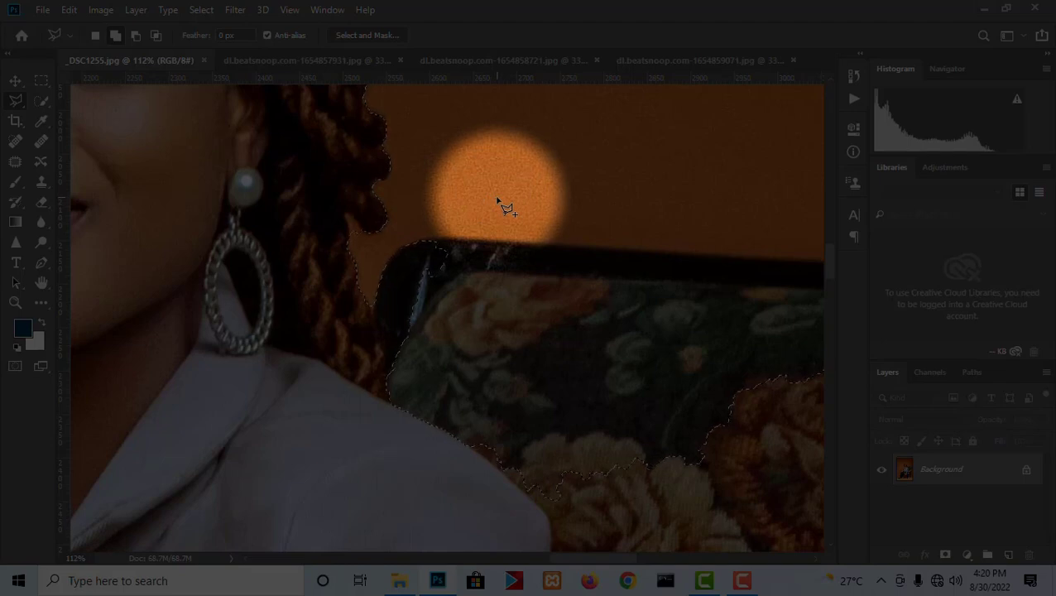
drag(561, 303, 441, 236)
scroll(338, 182, up, 1)
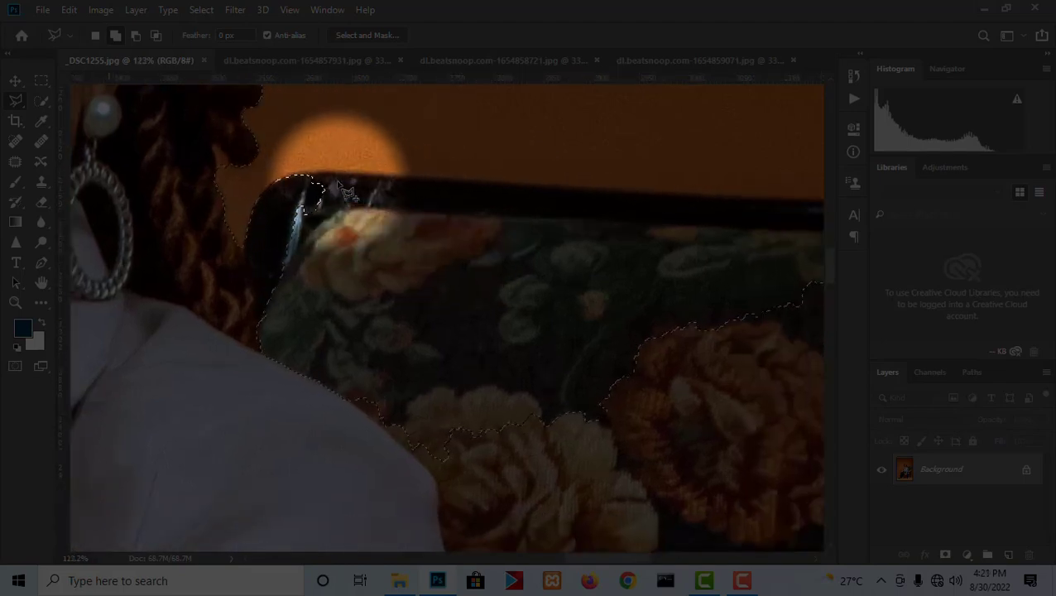
scroll(302, 195, up, 1)
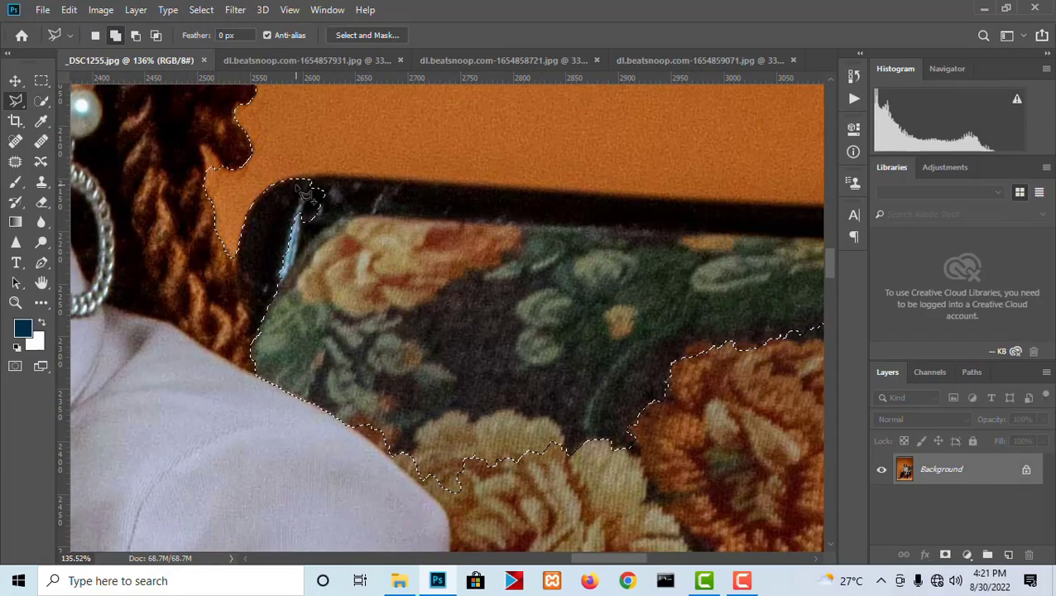
scroll(497, 195, right, 5)
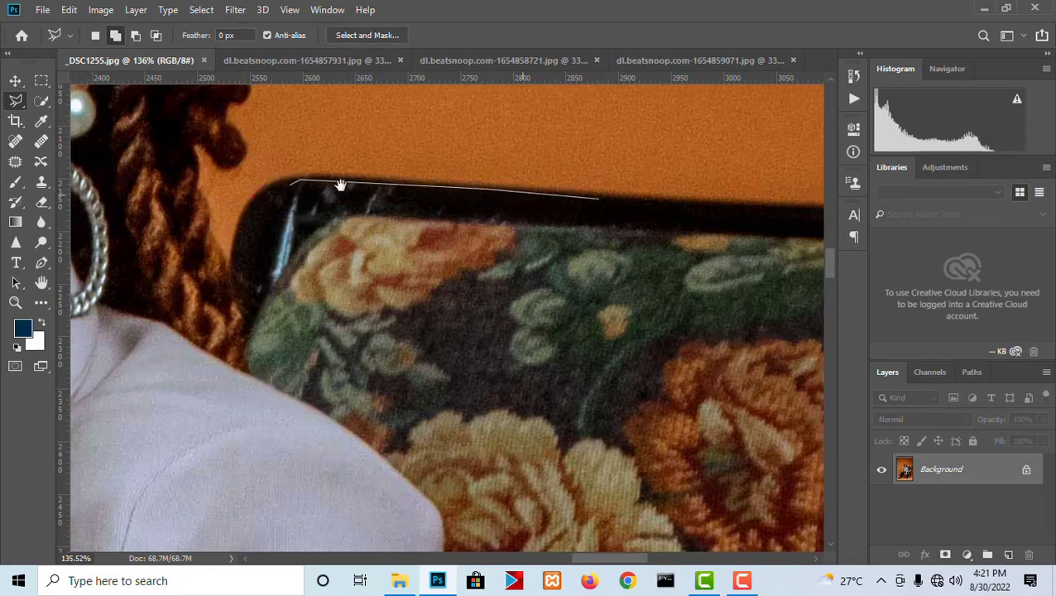
click(501, 191)
click(683, 192)
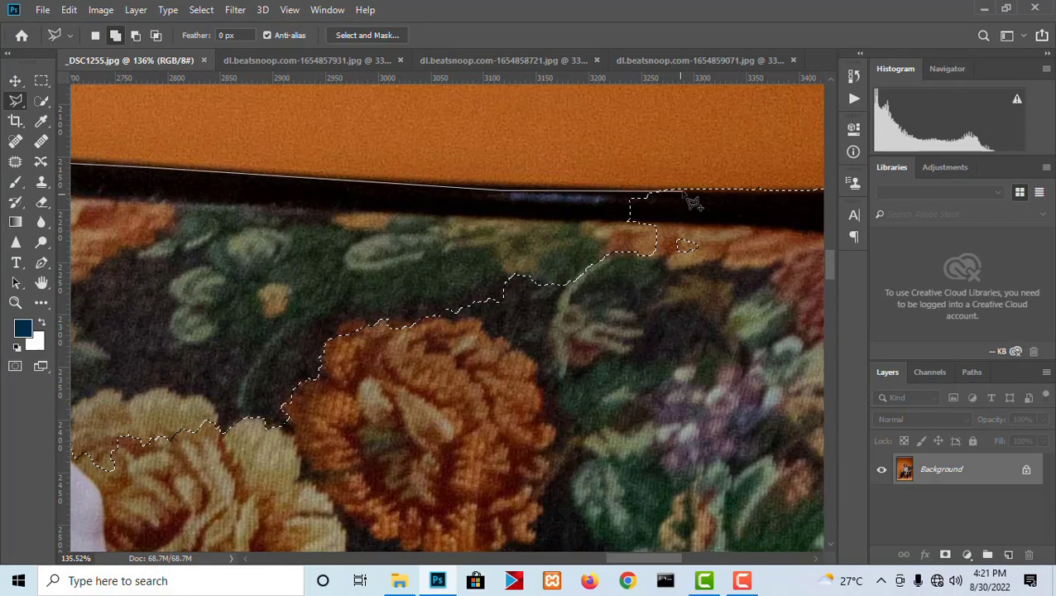
drag(748, 219, 521, 171)
click(633, 217)
scroll(629, 304, down, 3)
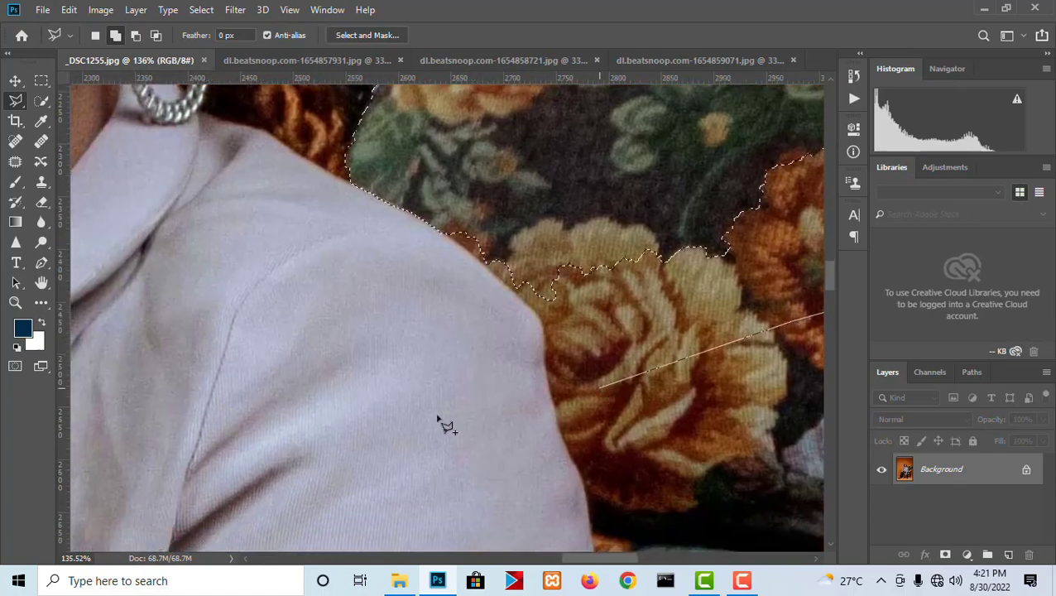
scroll(633, 347, down, 4)
scroll(629, 347, up, 4)
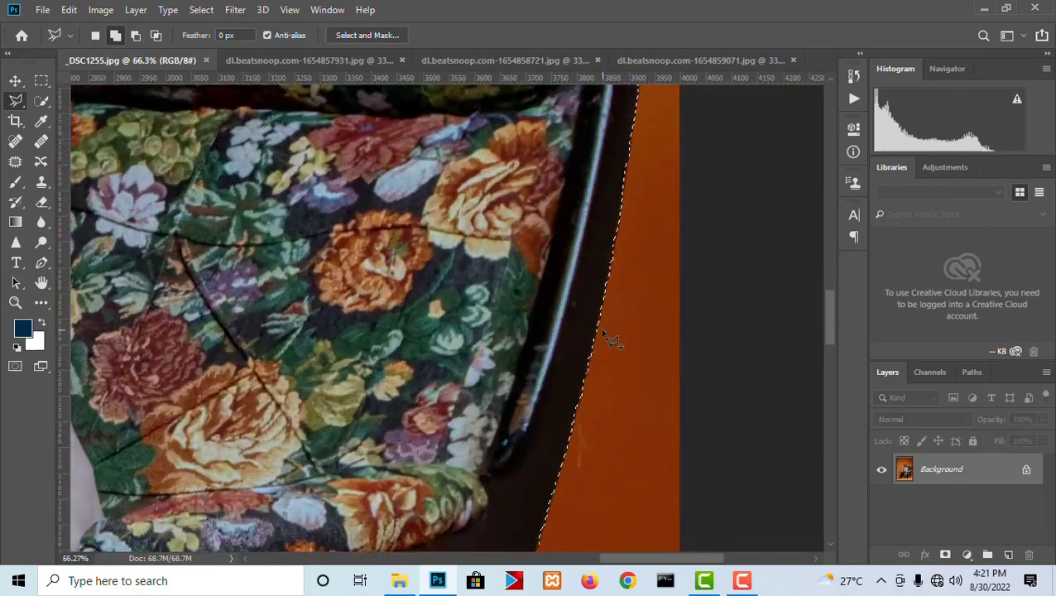
- Examine the selection edge along the chair's outer side, underside and rear leg
scroll(603, 331, up, 1)
drag(526, 509, 609, 104)
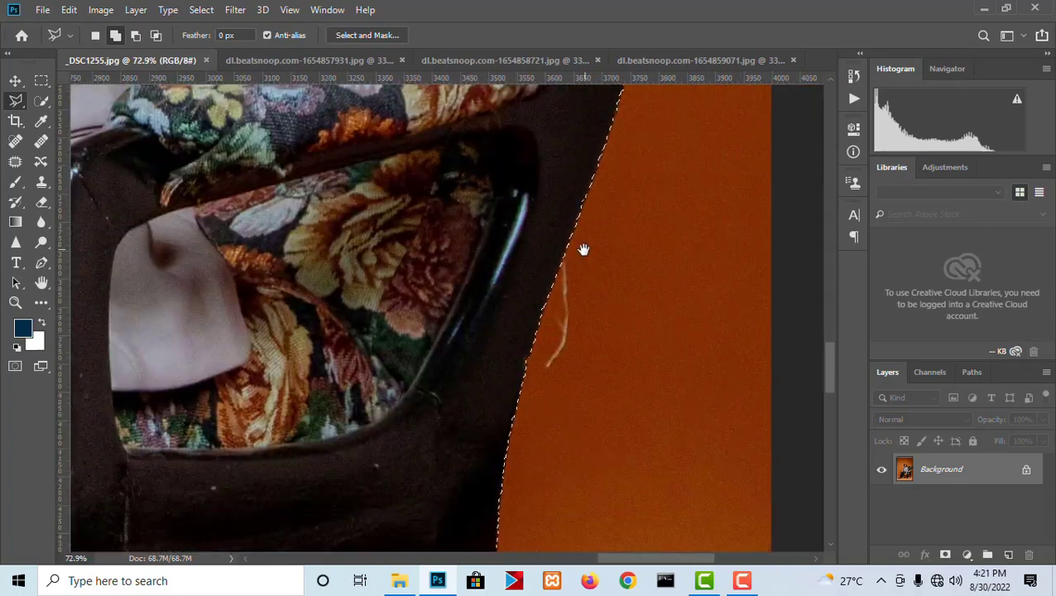
drag(422, 534, 656, 103)
drag(497, 208, 620, 302)
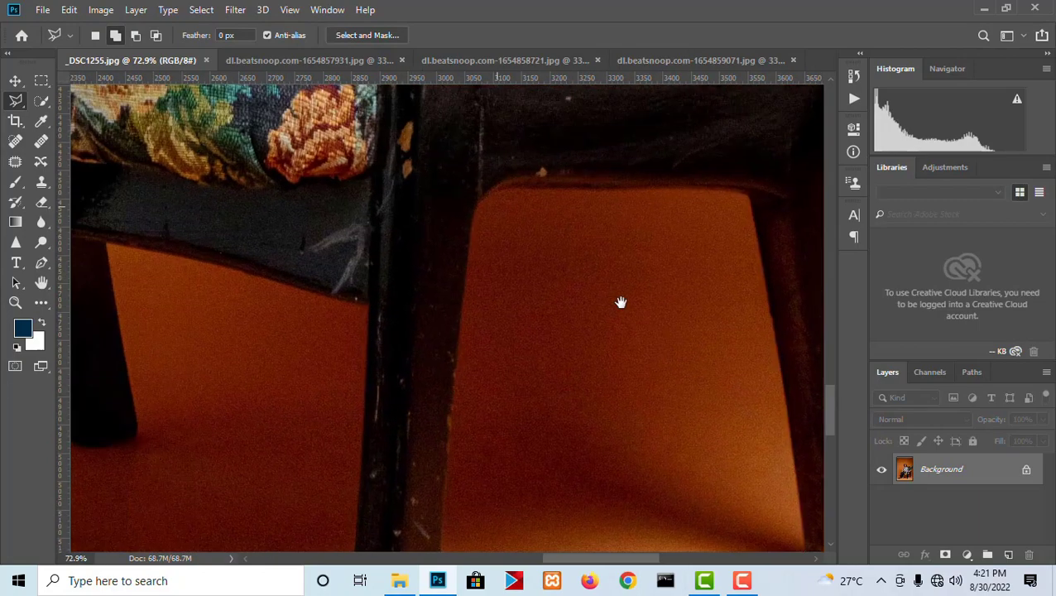
drag(240, 344, 172, 223)
drag(369, 284, 101, 337)
drag(529, 265, 505, 321)
scroll(505, 321, up, 7)
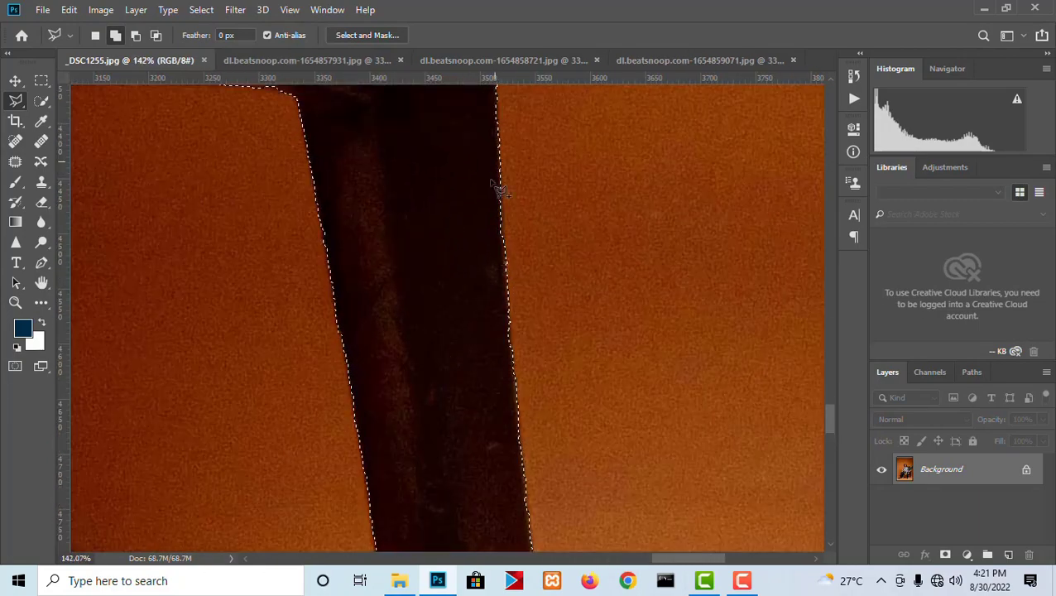
scroll(529, 344, up, 3)
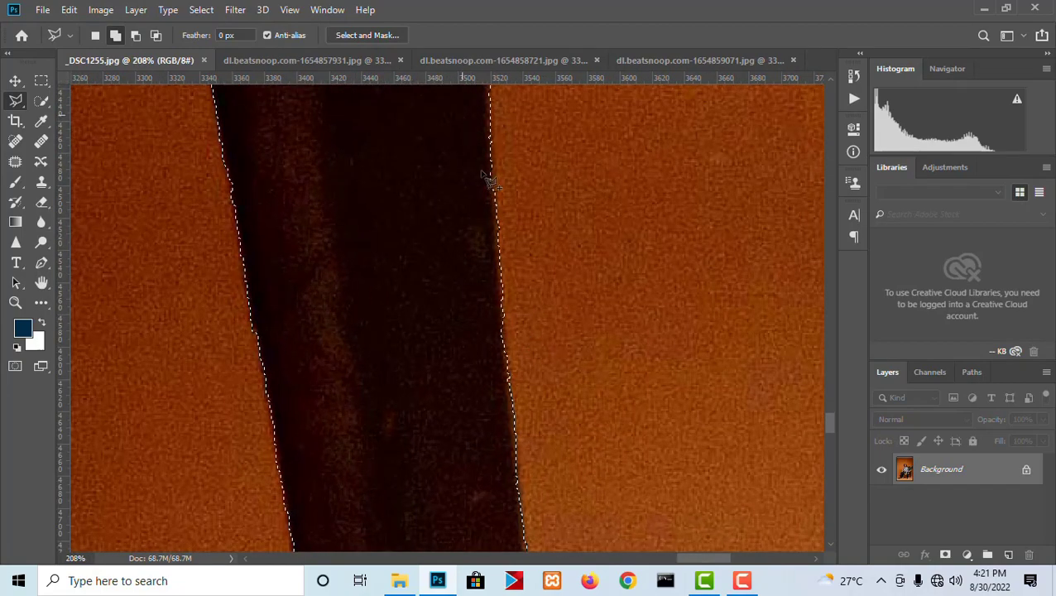
- Smooth the selection with a sample radius of 12 pixels and make Smooth the active history state
click(135, 9)
click(122, 125)
click(201, 10)
mouse_move(259, 231)
click(398, 243)
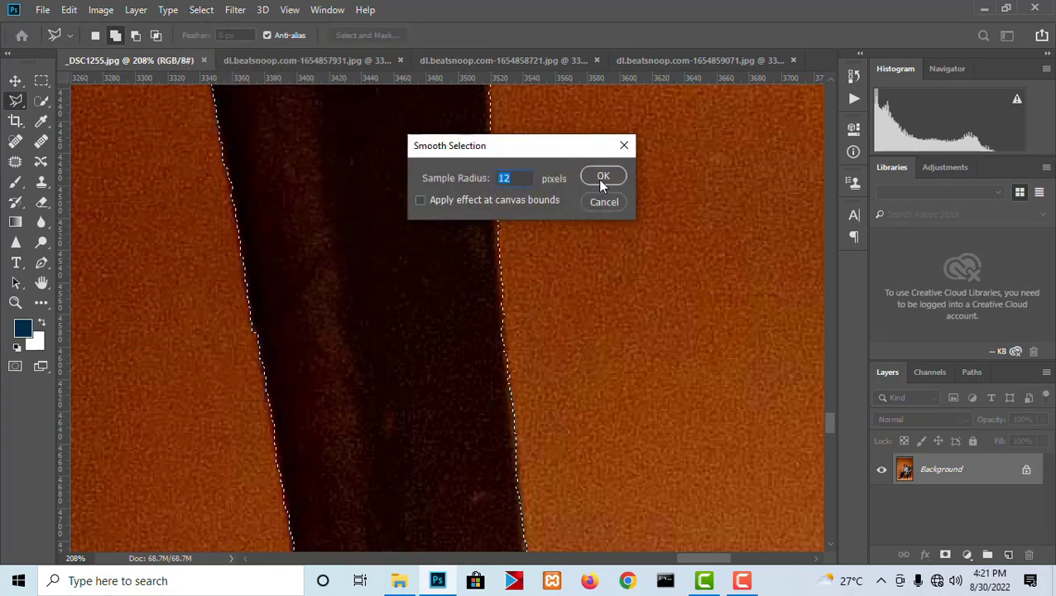
click(596, 179)
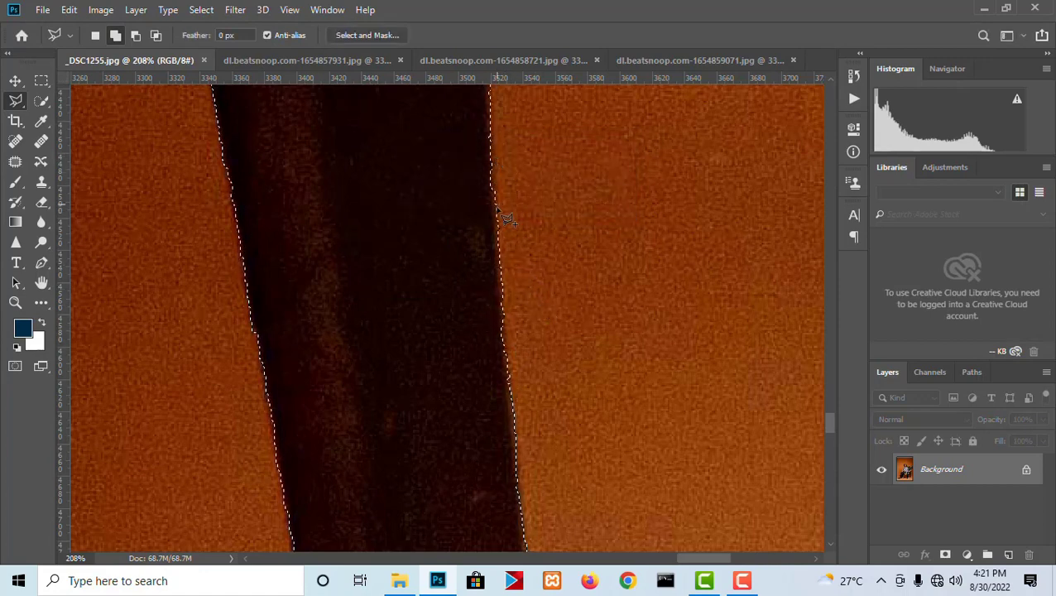
click(854, 76)
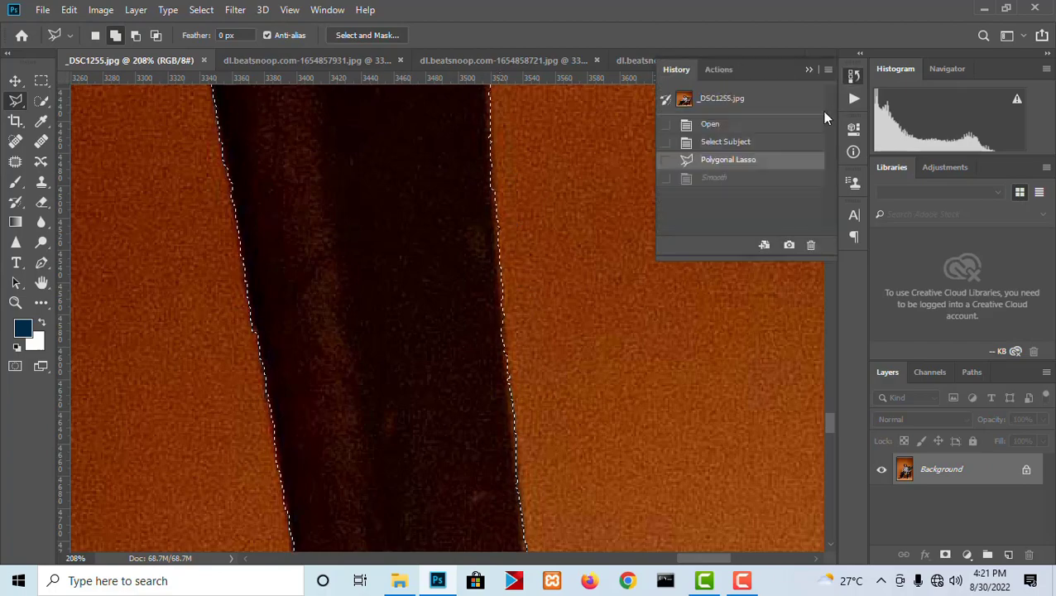
click(709, 178)
- Examine the smoothed selection edge along the chair legs and the underside of the seat
scroll(508, 158, down, 16)
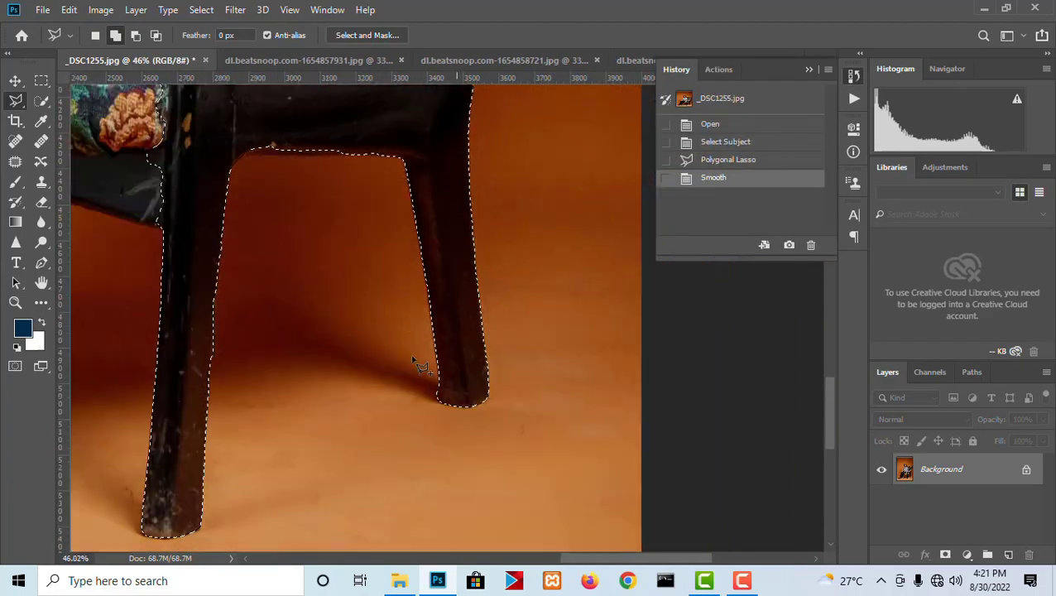
scroll(363, 335, up, 10)
scroll(524, 372, up, 10)
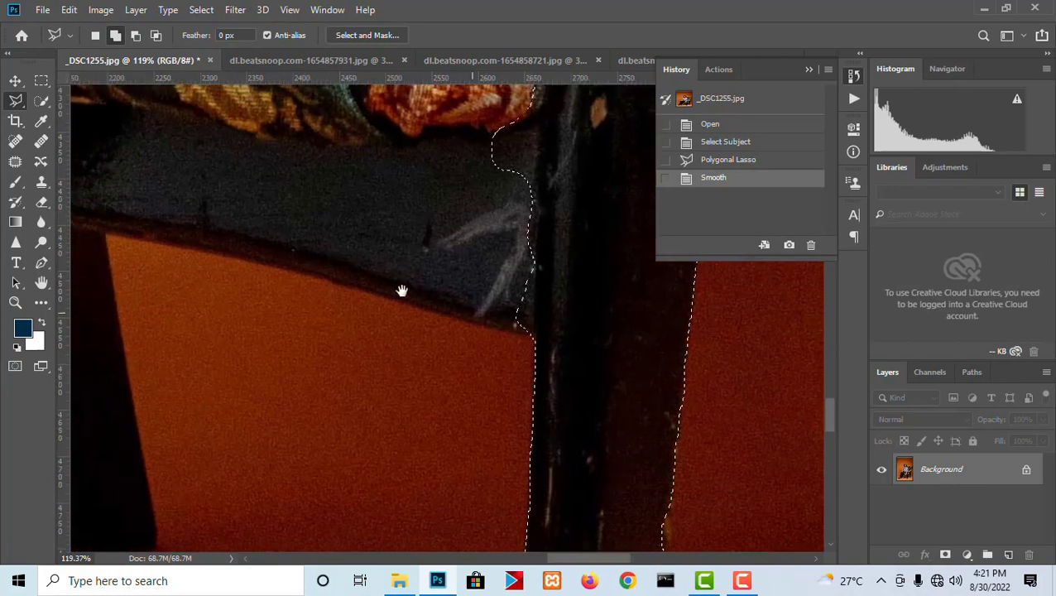
drag(401, 291, 533, 406)
drag(317, 327, 486, 195)
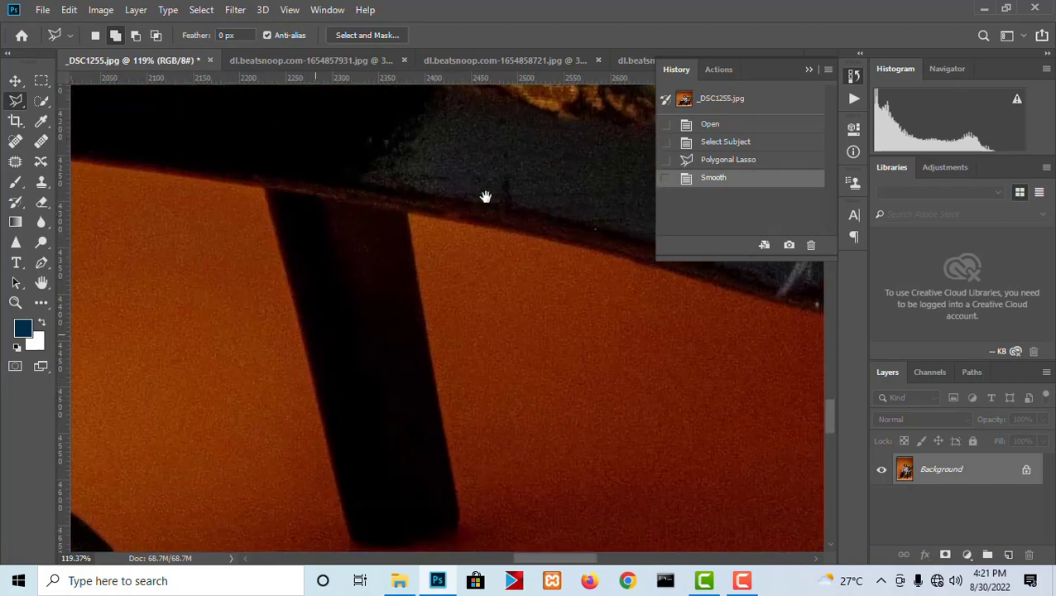
drag(319, 180, 170, 377)
drag(745, 439, 402, 363)
scroll(406, 361, down, 15)
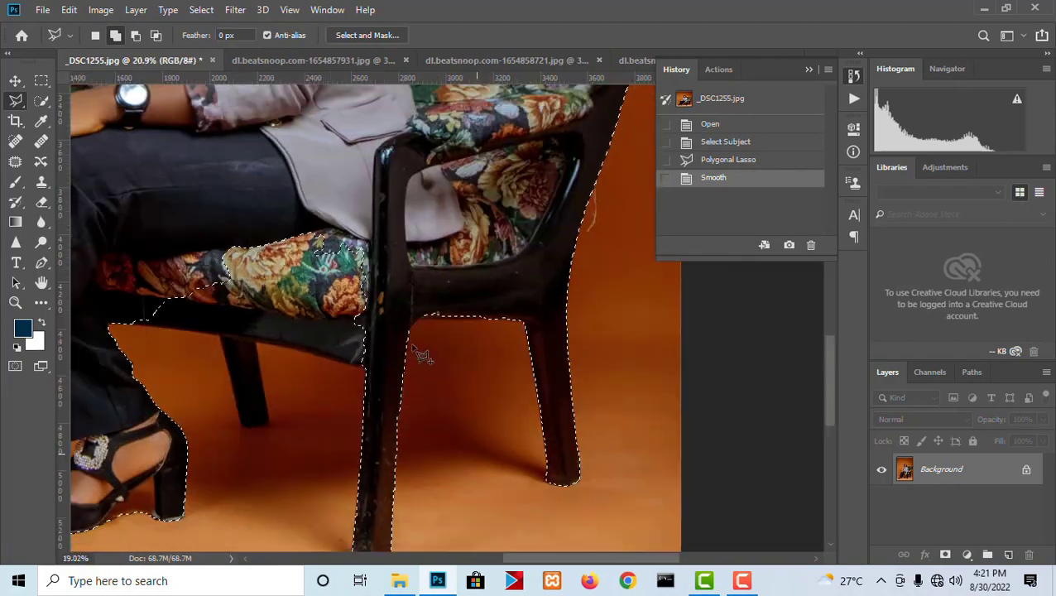
- Contract the selection by 2 pixels
scroll(463, 305, up, 15)
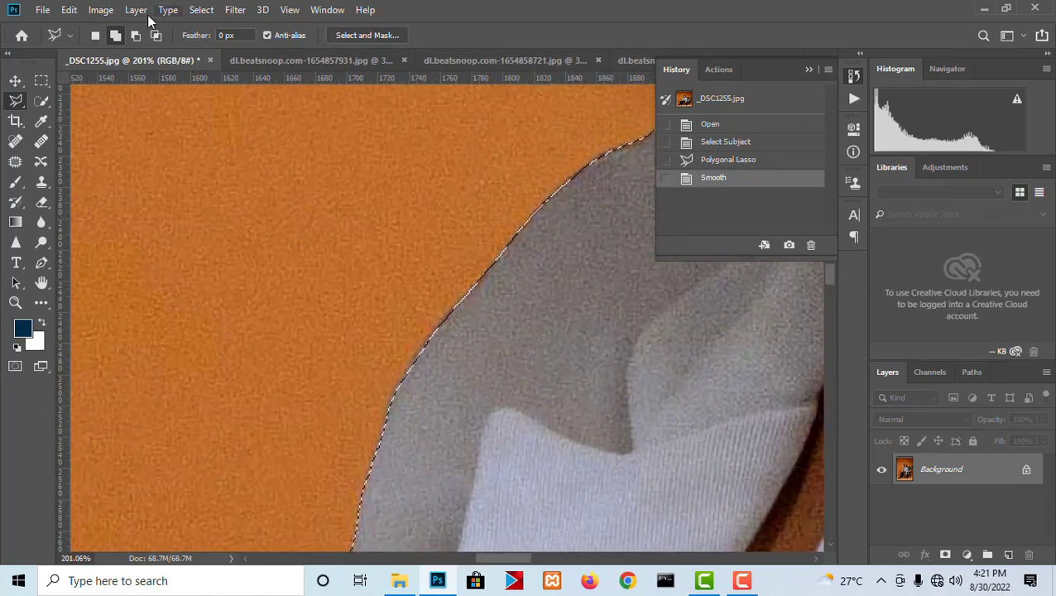
click(203, 20)
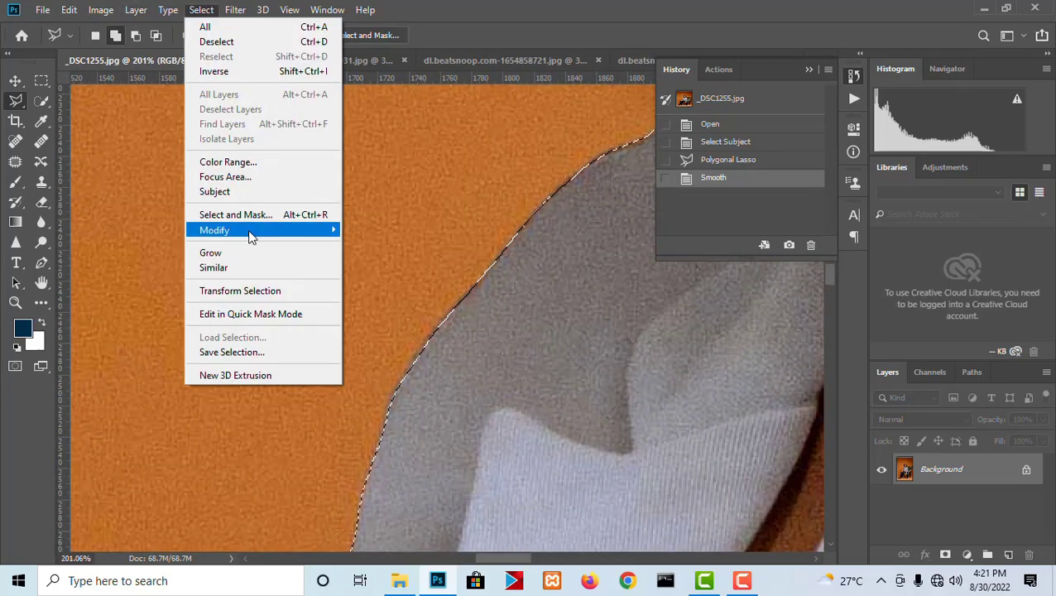
mouse_move(251, 237)
click(373, 276)
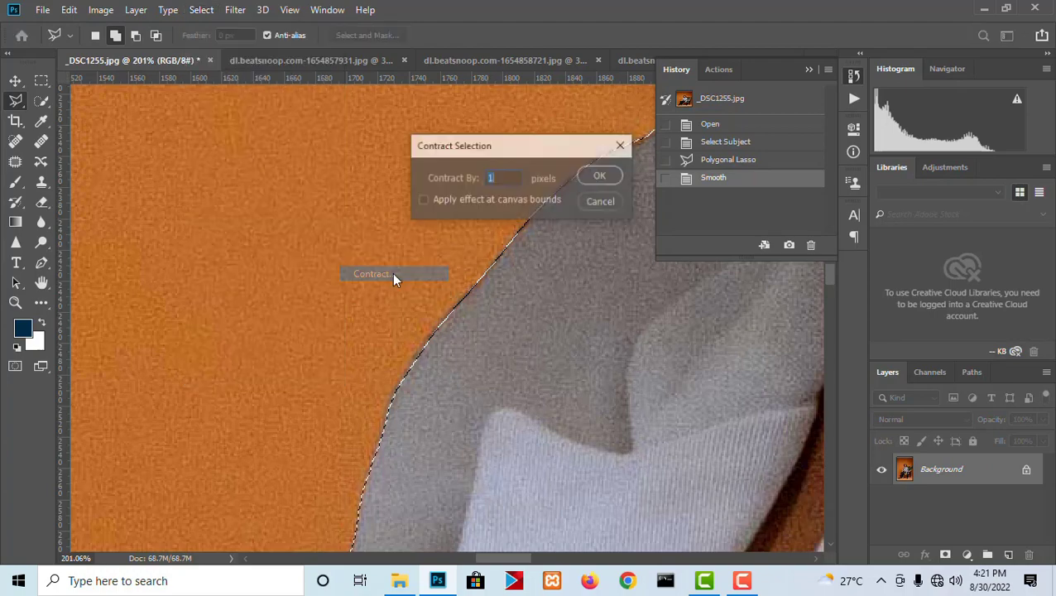
text(2)
click(594, 176)
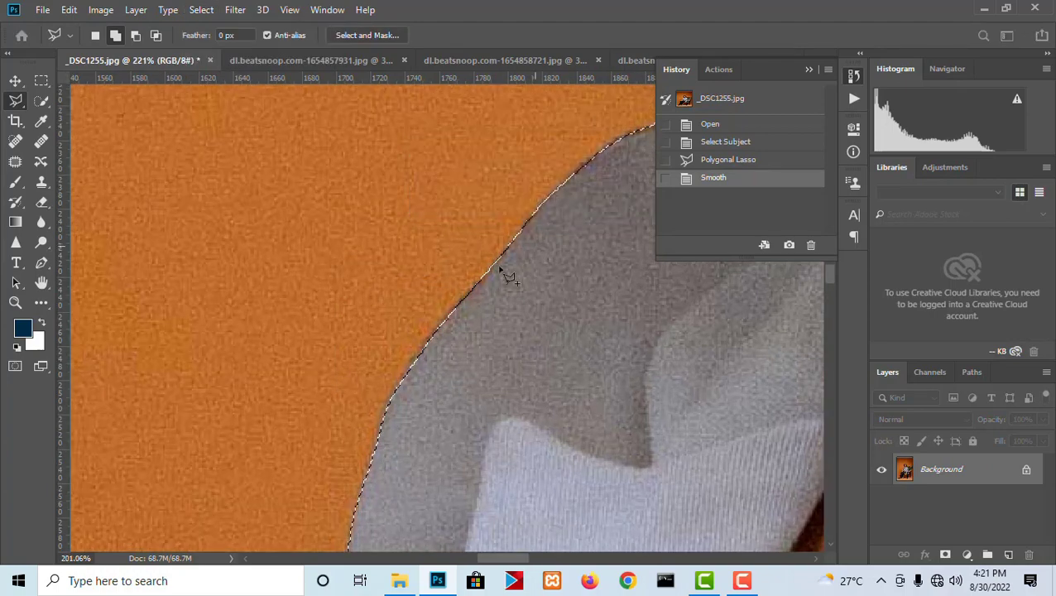
- Compare the selection edge on the jacket sleeve between the Smooth and Contract history states, ending on Contract
scroll(500, 290, up, 2)
click(715, 179)
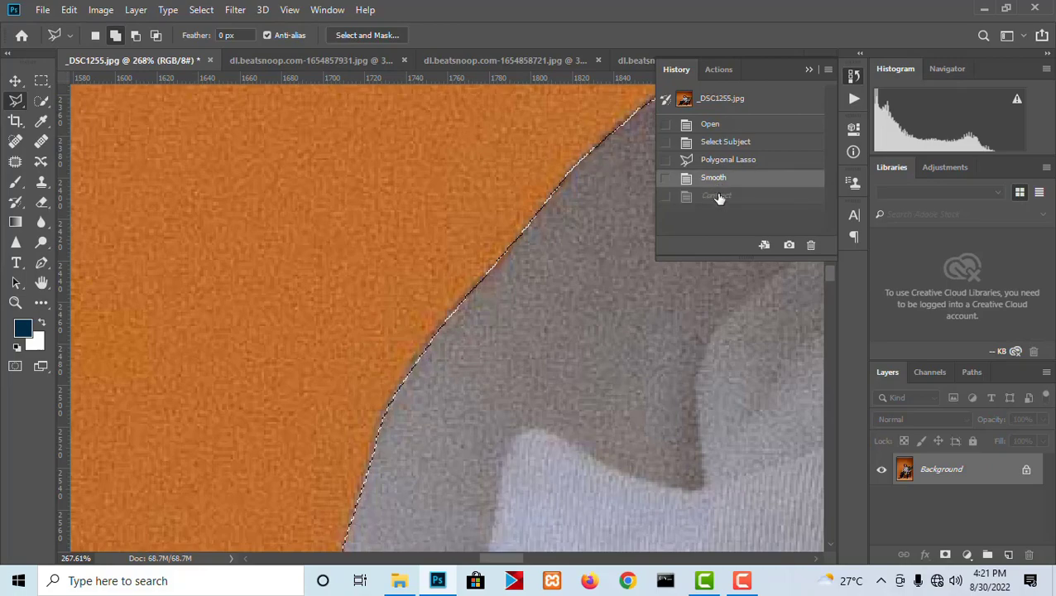
click(716, 196)
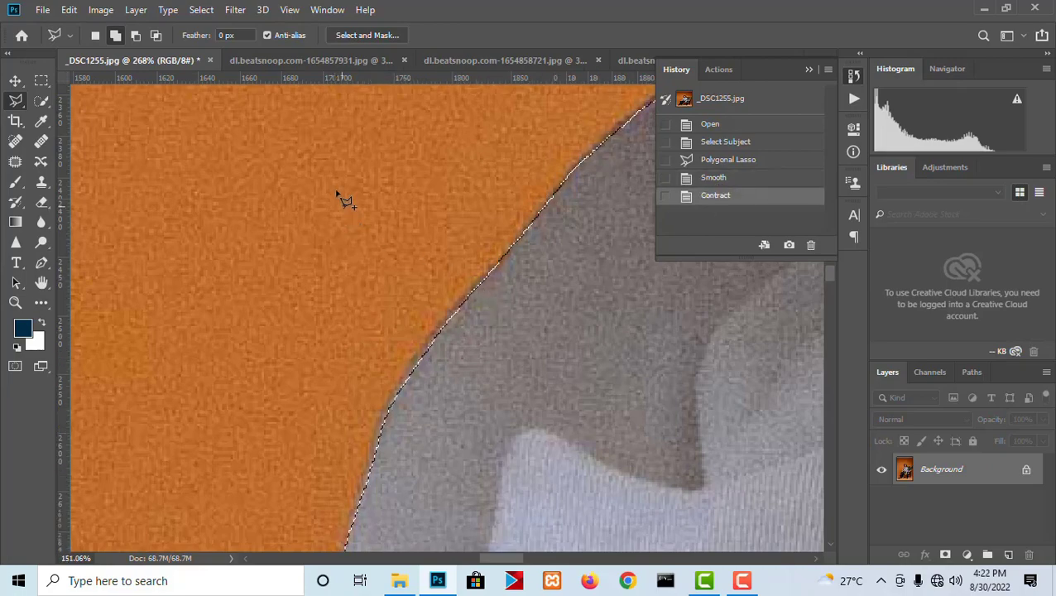
scroll(342, 195, down, 5)
click(745, 178)
scroll(400, 228, down, 3)
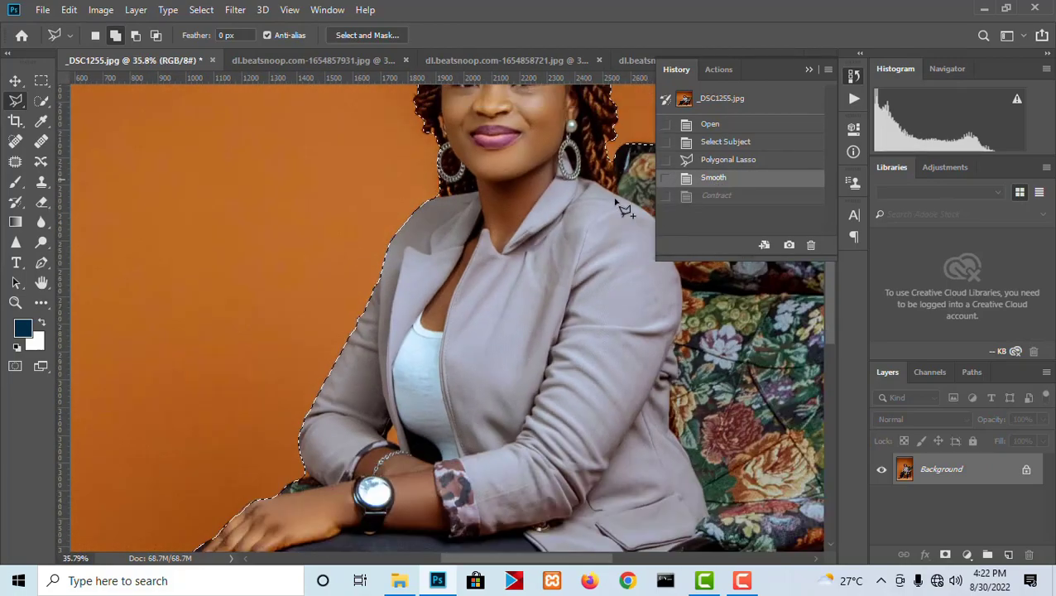
click(717, 196)
- Subtract the shadow beneath the front shoe's pointed toe from the selection with a Polygonal Lasso outline
scroll(483, 169, up, 5)
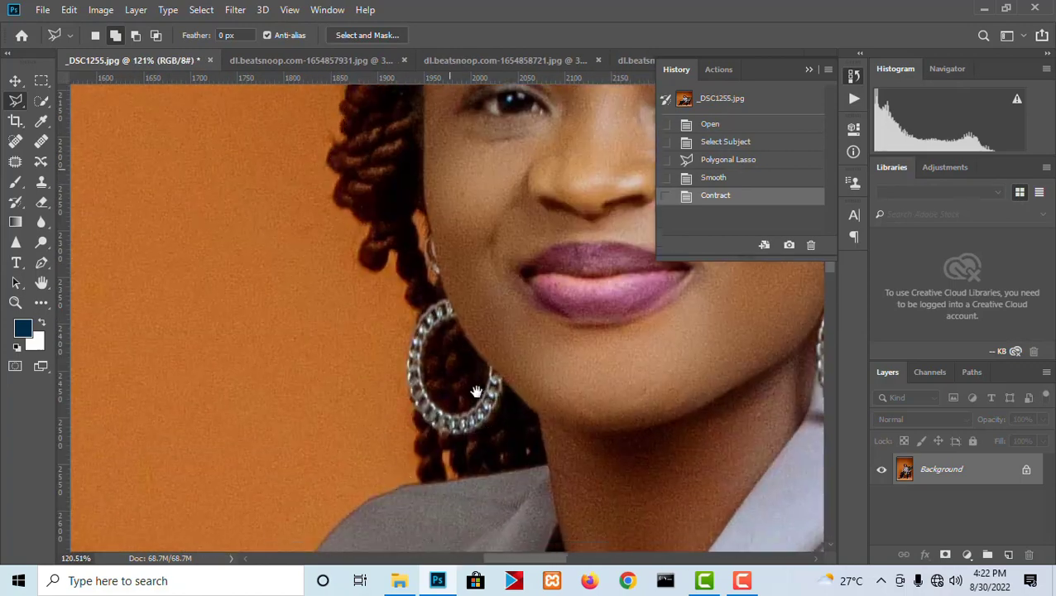
scroll(478, 380, down, 2)
drag(465, 488, 497, 130)
drag(488, 476, 570, 86)
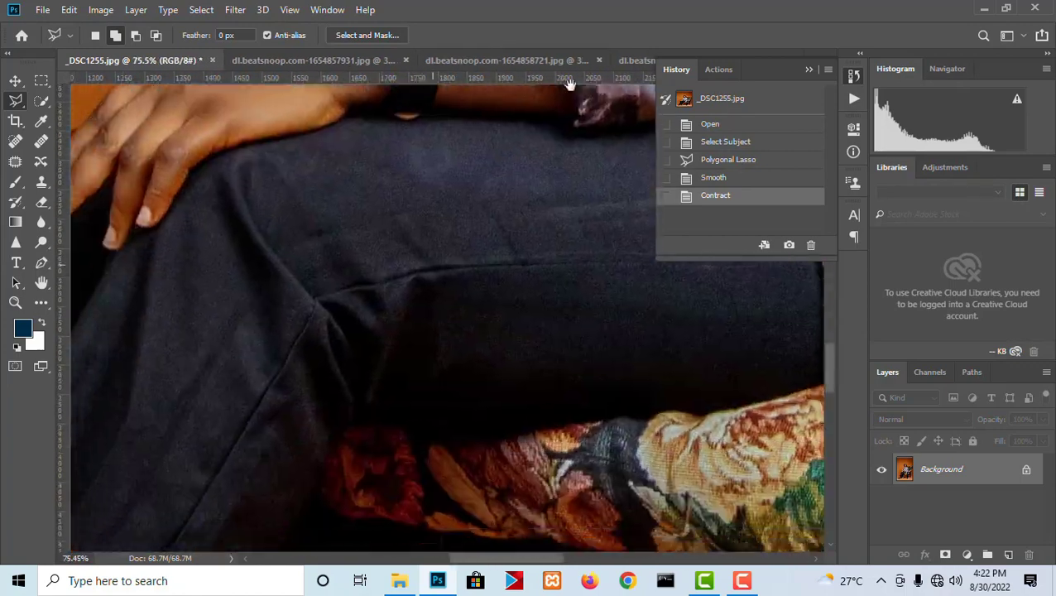
drag(373, 492, 503, 90)
drag(443, 474, 533, 231)
drag(479, 329, 728, 266)
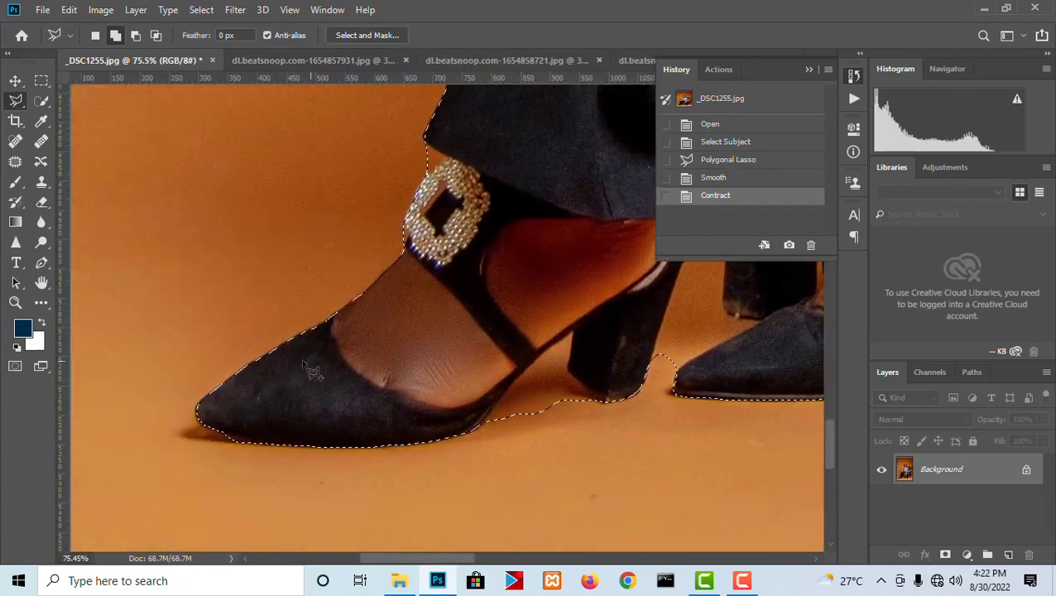
scroll(314, 410, up, 3)
scroll(229, 427, up, 5)
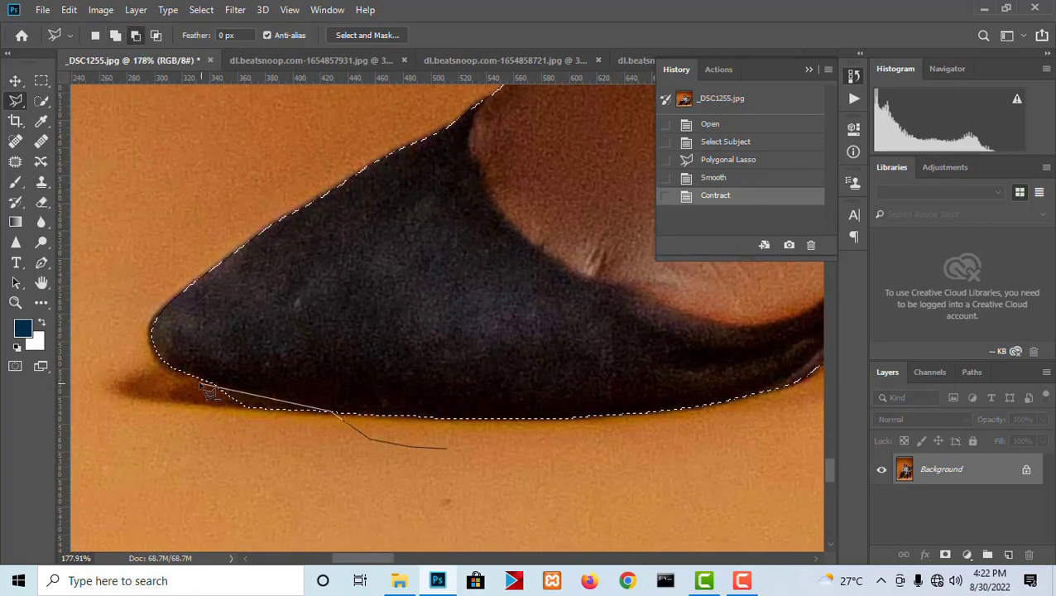
click(389, 507)
click(446, 449)
- Subtract the floor gap between the front shoe's sole and heel from the selection, tracing the heel and arch edges
scroll(579, 410, down, 5)
drag(624, 398, 476, 395)
mouse_move(680, 392)
mouse_down()
mouse_move(575, 394)
mouse_move(514, 373)
mouse_up()
scroll(530, 383, up, 5)
drag(594, 405, 636, 453)
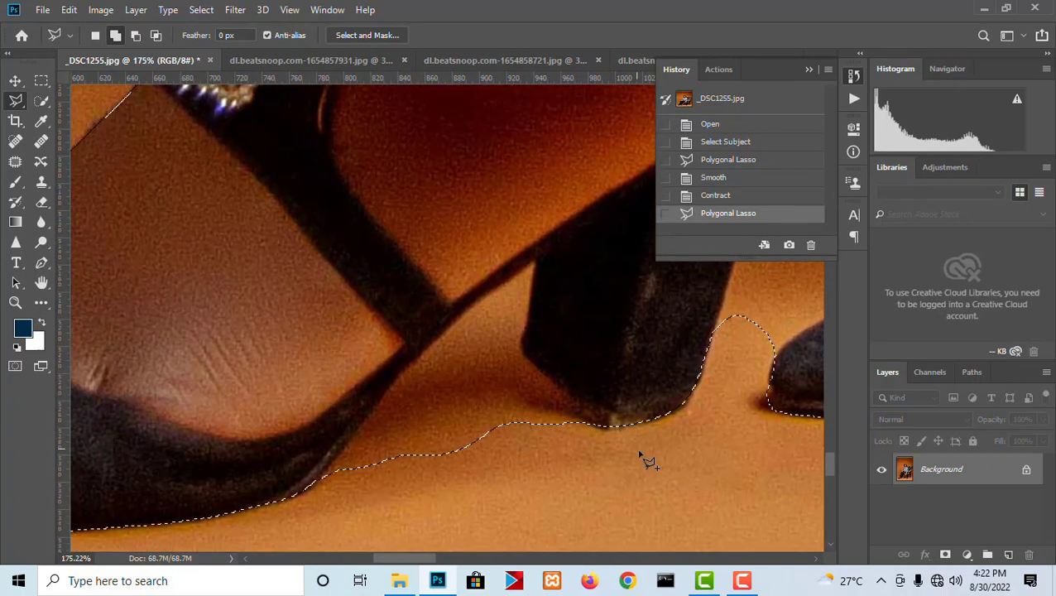
click(526, 354)
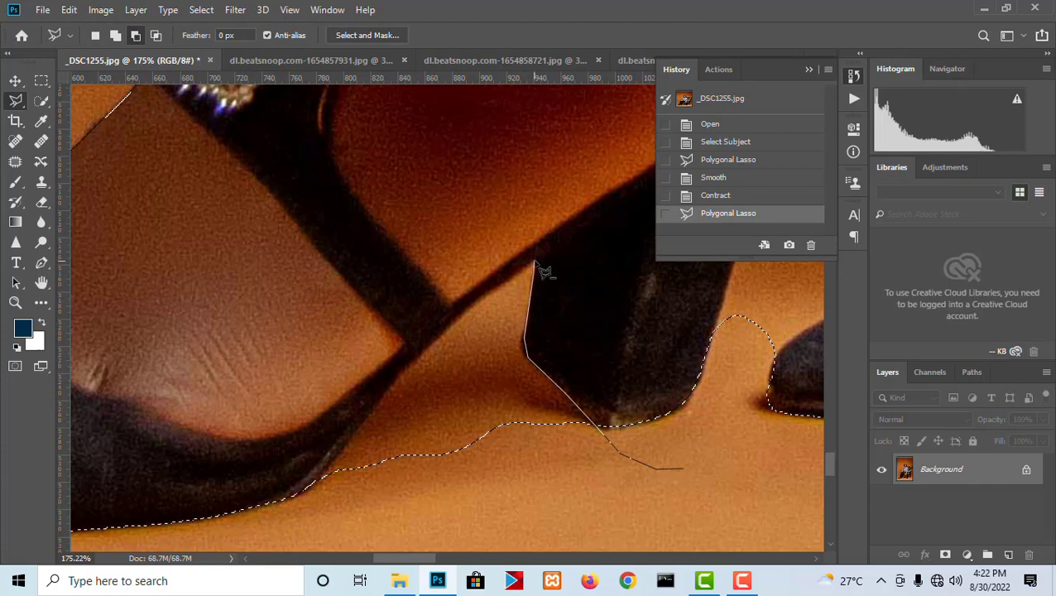
click(536, 259)
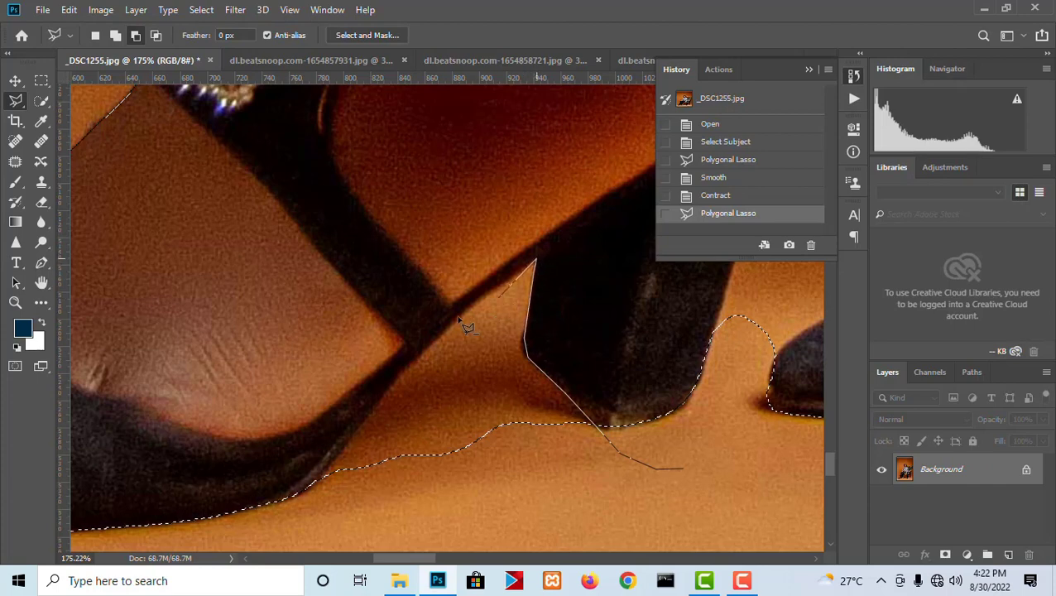
click(395, 380)
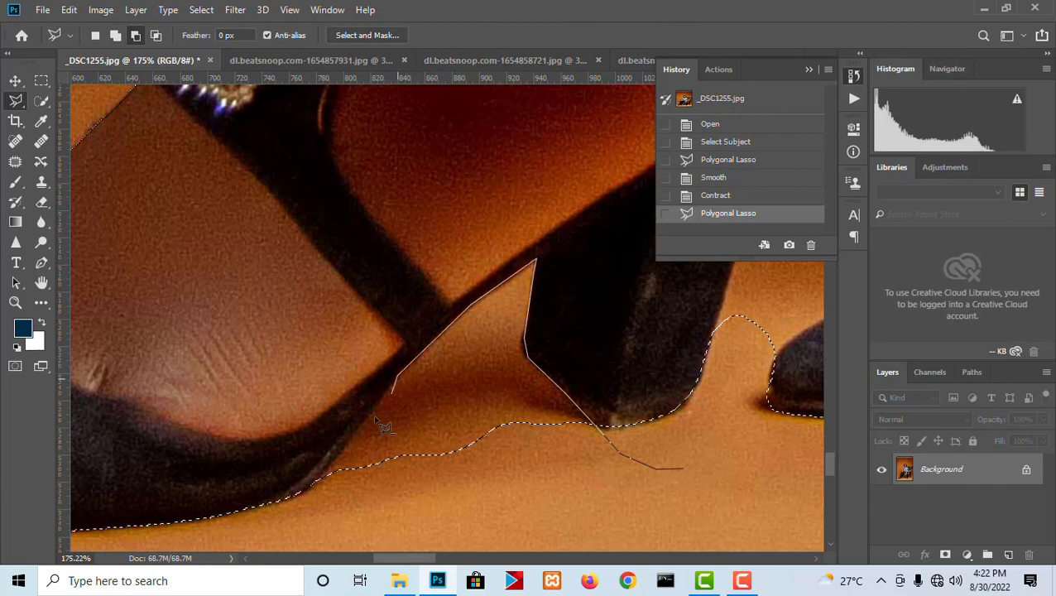
click(311, 488)
click(316, 524)
double_click(555, 496)
- Subtract the orange gap between the two shoes from the selection, tracing the rear shoe's toe, the trouser legs and the front shoe's heel
scroll(558, 494, down, 5)
drag(609, 420, 532, 423)
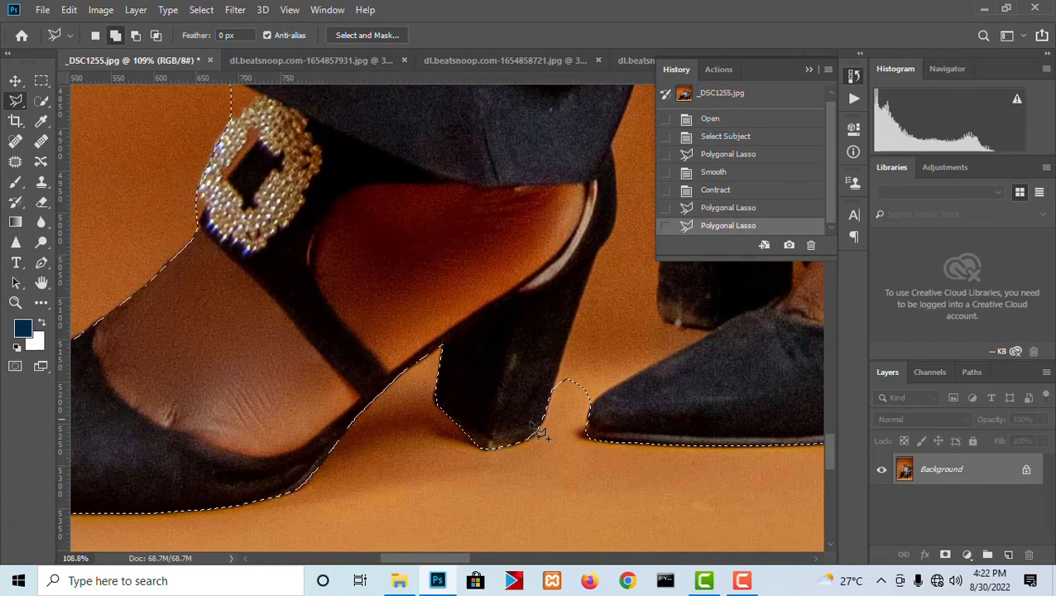
scroll(538, 430, up, 3)
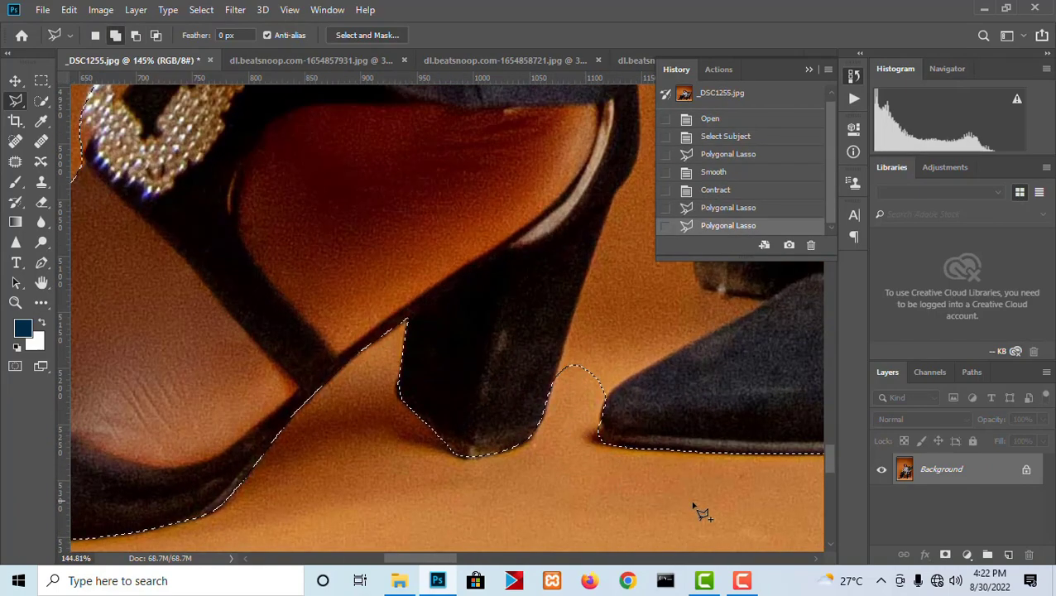
alt+click(732, 502)
click(614, 495)
click(589, 487)
drag(531, 482, 335, 483)
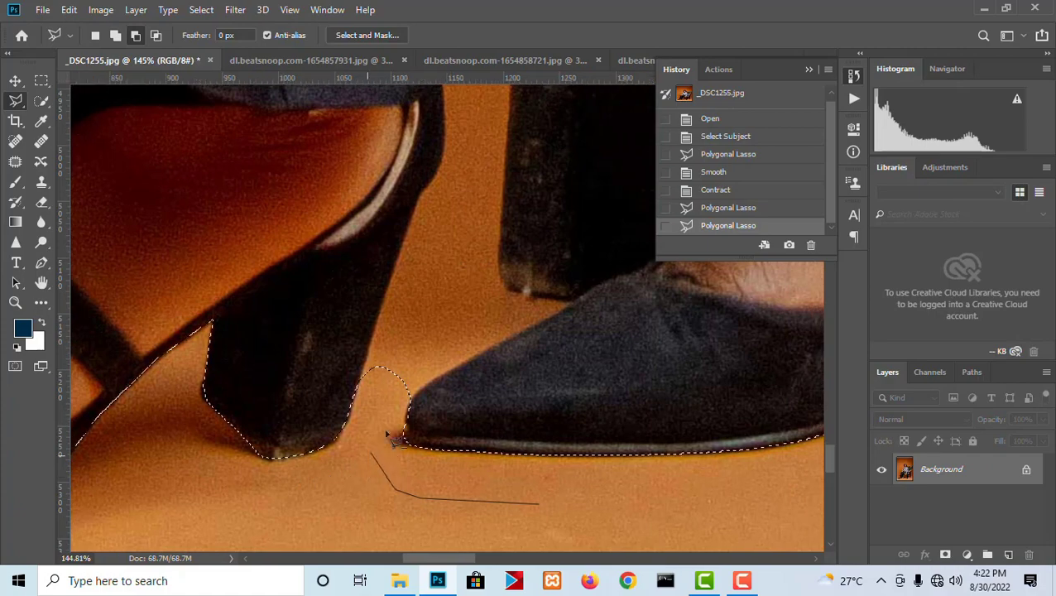
click(378, 439)
click(387, 418)
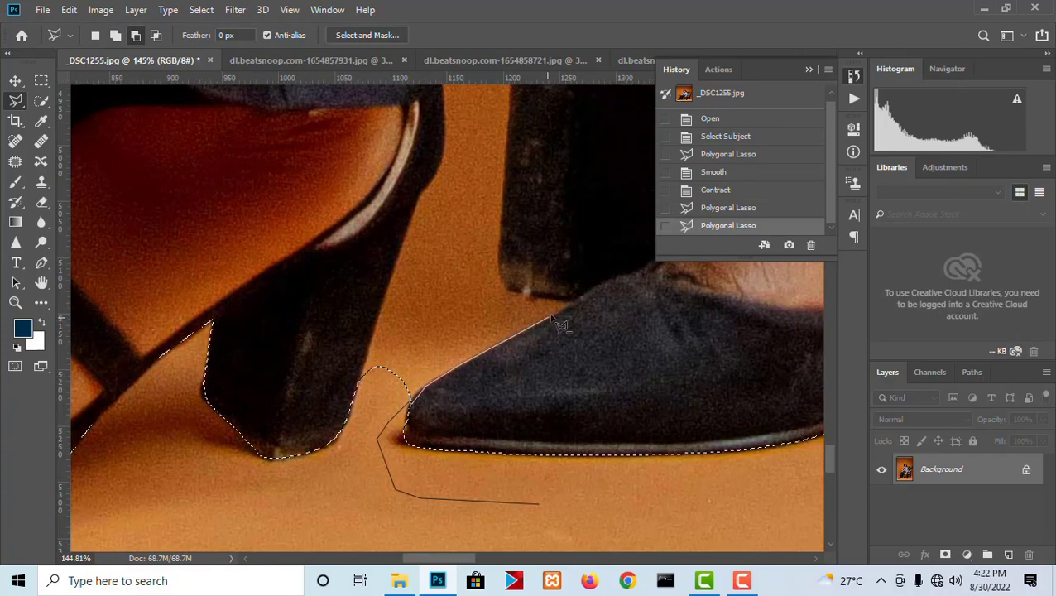
scroll(516, 497, up, 5)
scroll(517, 497, right, 2)
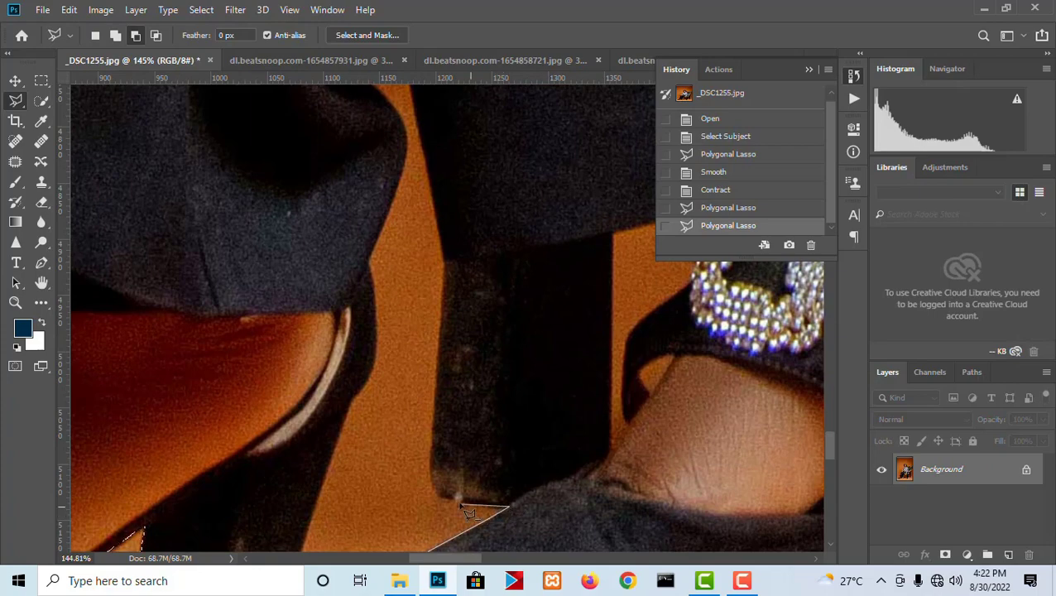
click(442, 340)
key(space)
drag(455, 292, 454, 419)
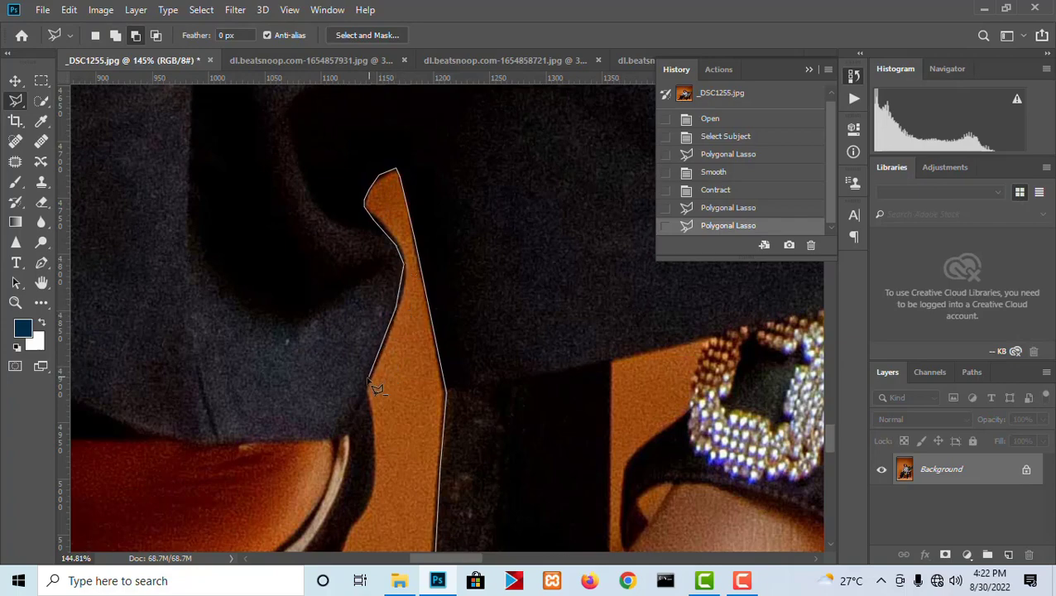
drag(370, 461, 573, 276)
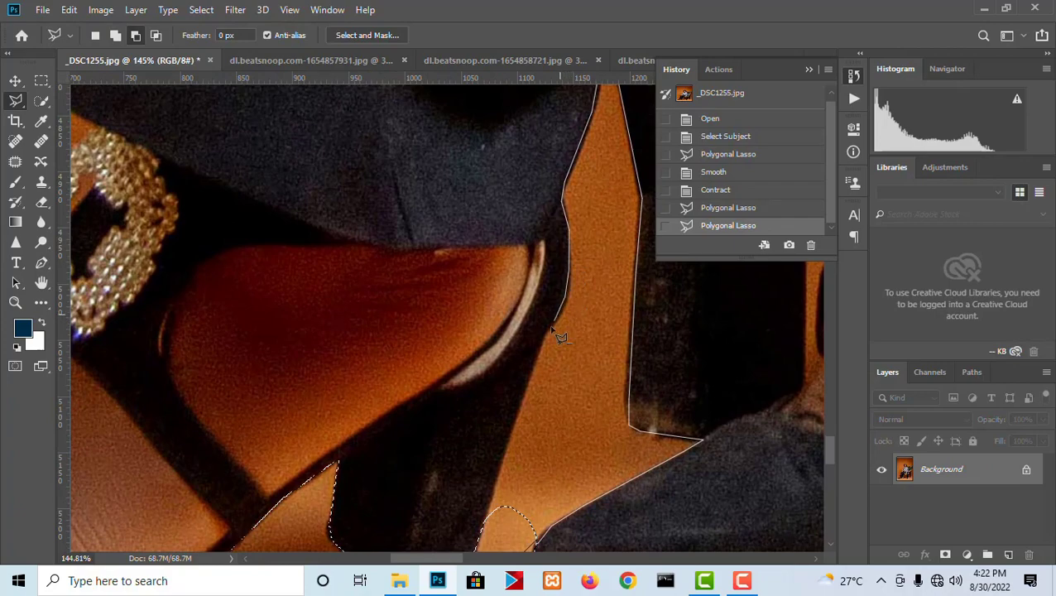
drag(502, 474, 571, 166)
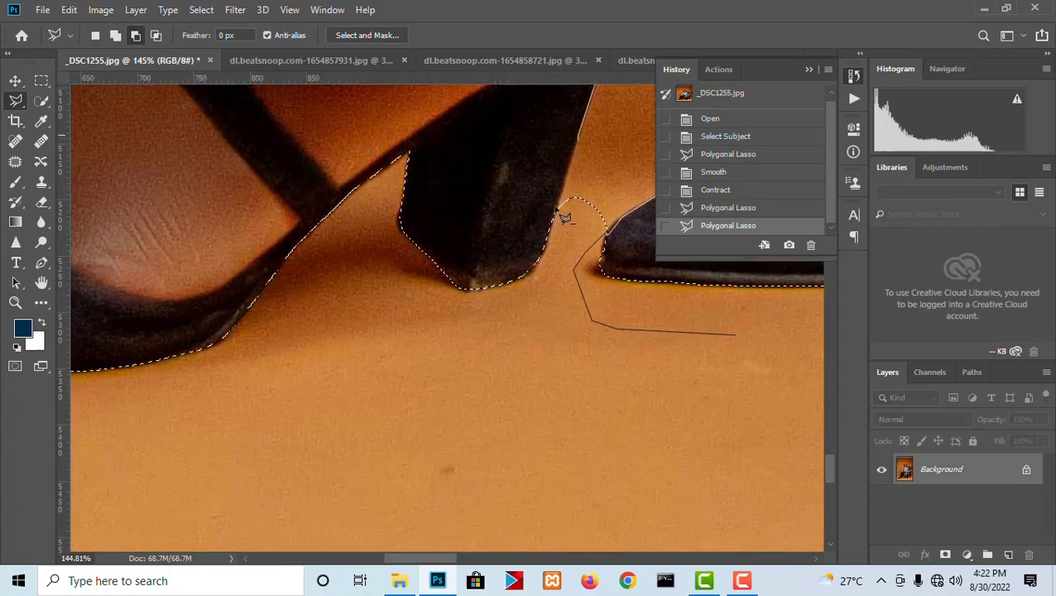
click(539, 336)
double_click(601, 429)
- Subtract the orange patch between the dark chair leg and the rear shoe's jeweled strap, below the trouser hem, from the selection
scroll(537, 422, down, 14)
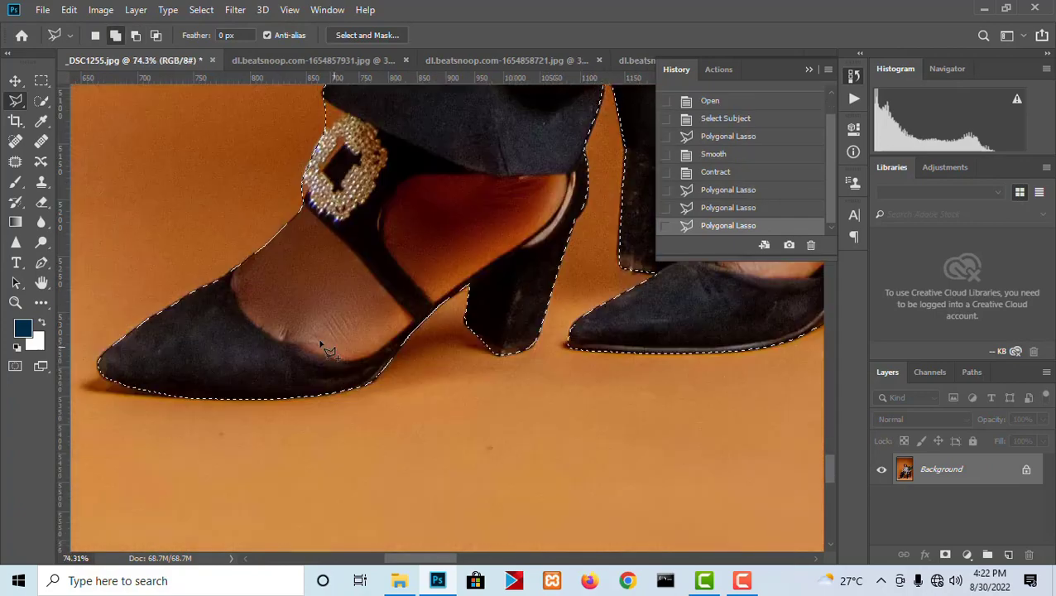
scroll(498, 269, up, 7)
scroll(500, 264, up, 5)
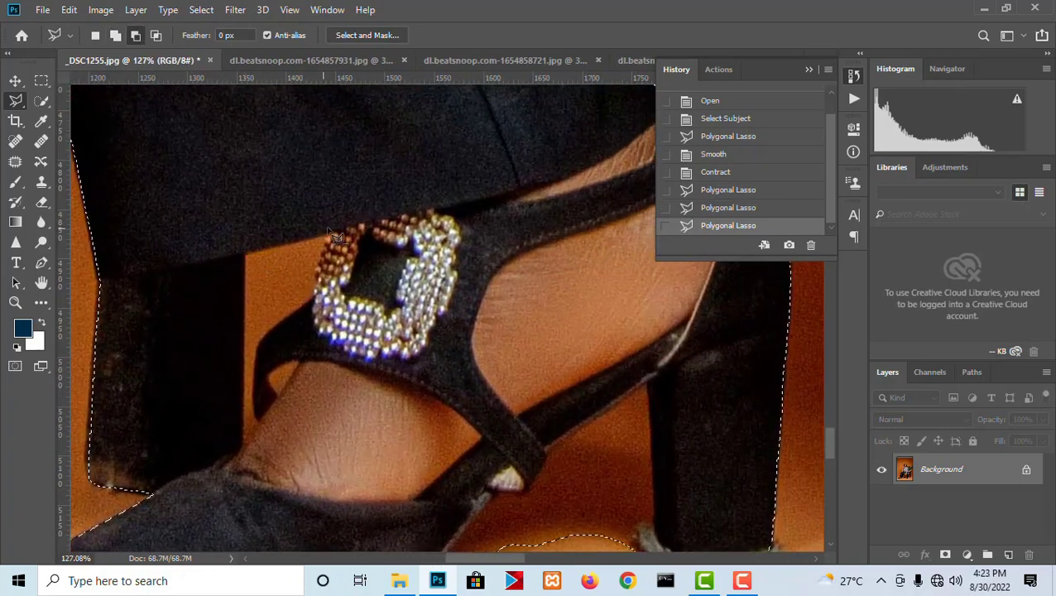
click(245, 254)
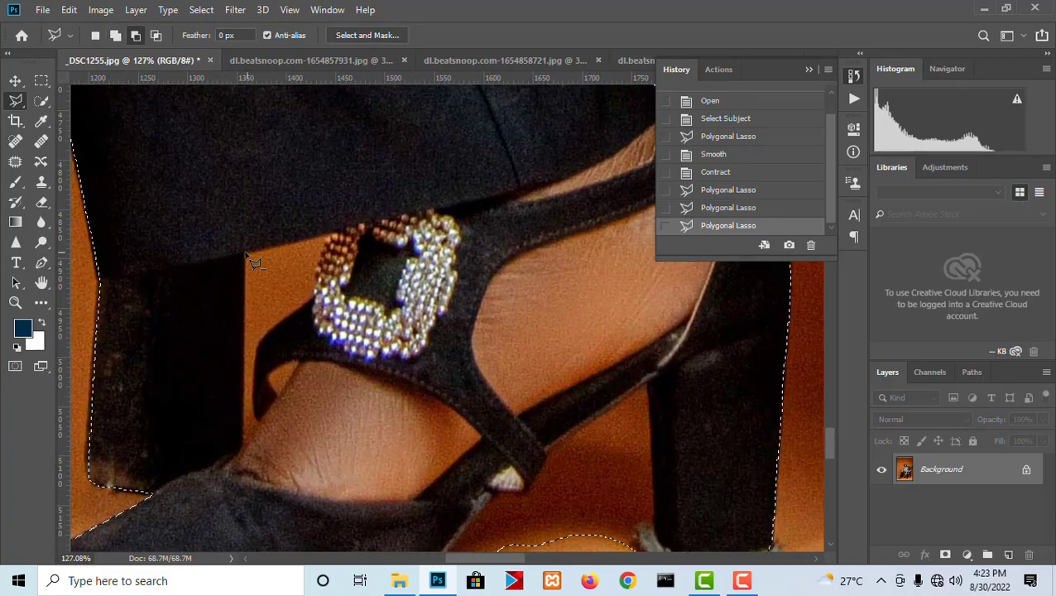
click(319, 273)
click(315, 292)
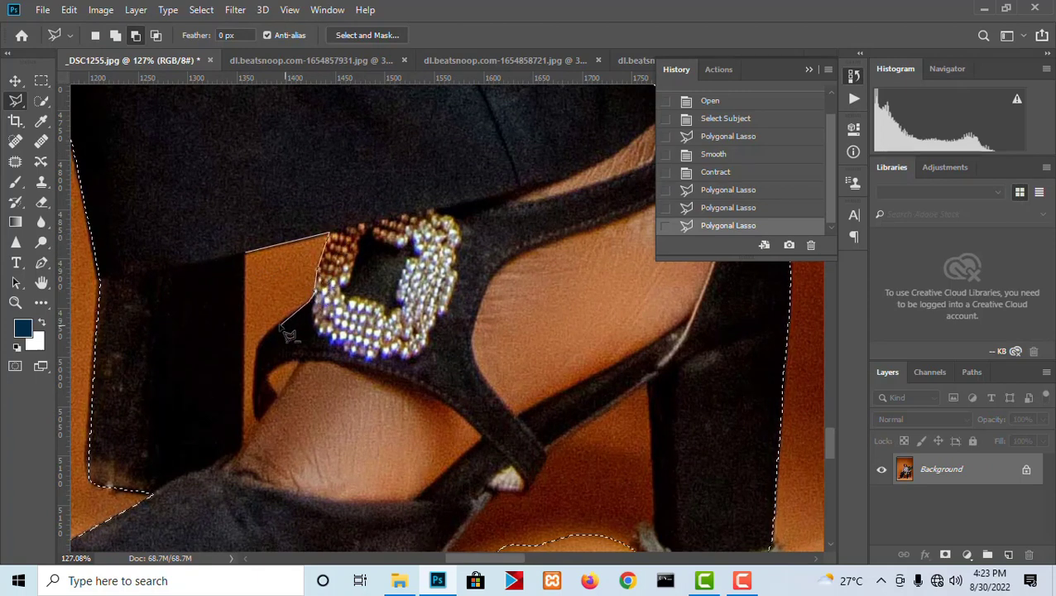
click(243, 444)
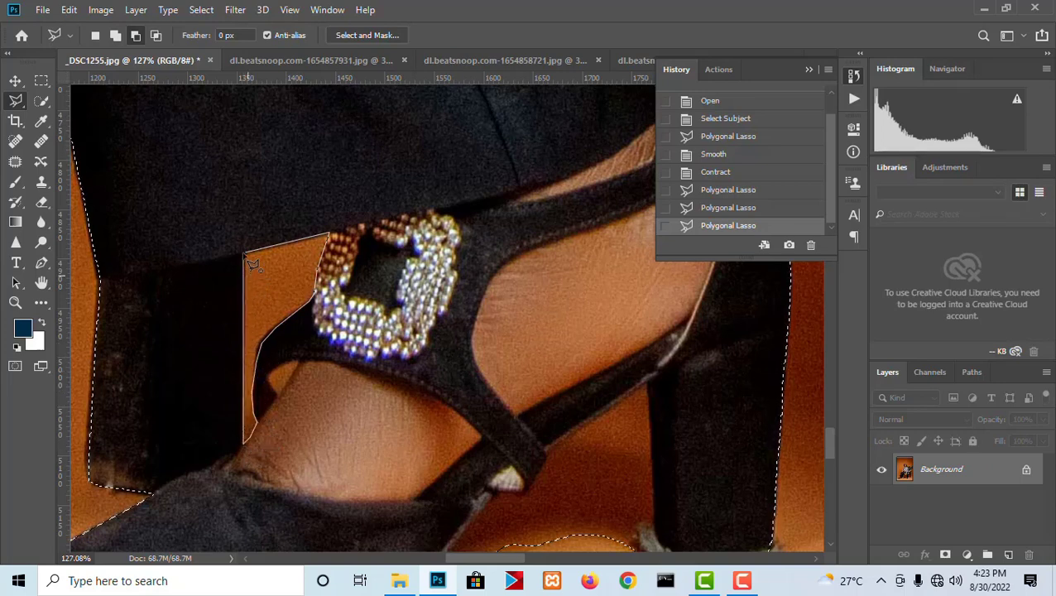
double_click(274, 321)
- Subtract the small orange patch between the rear shoe's strap and the ankle, below the jeweled buckle, from the selection
scroll(275, 320, up, 5)
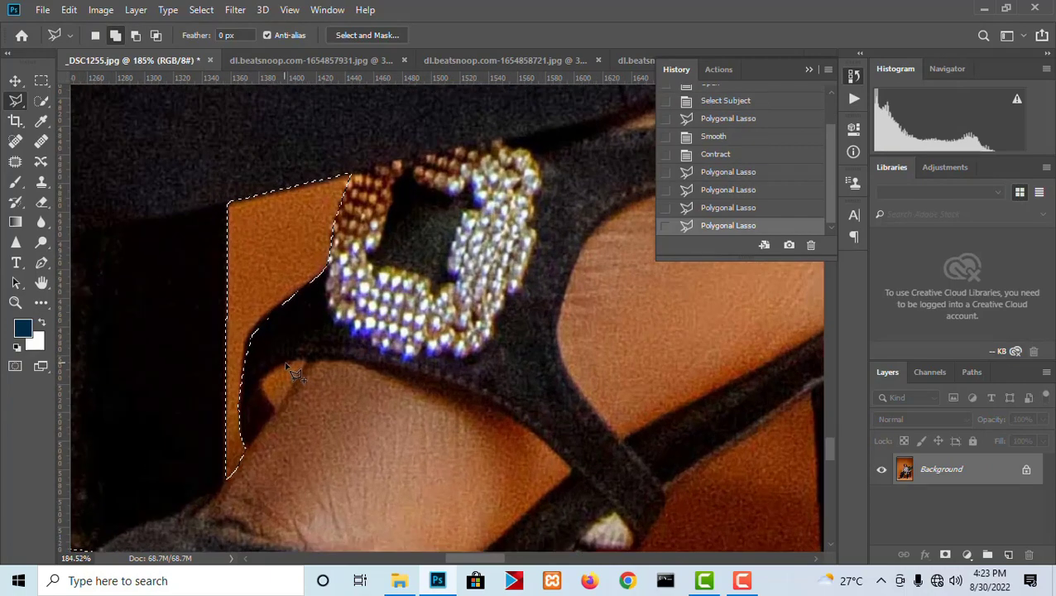
click(269, 363)
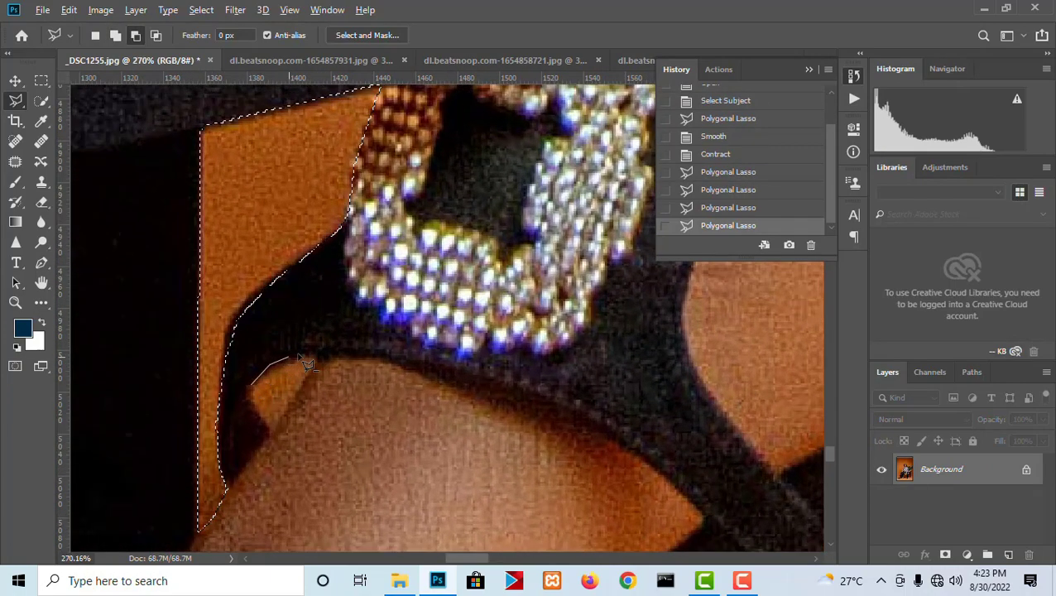
click(270, 431)
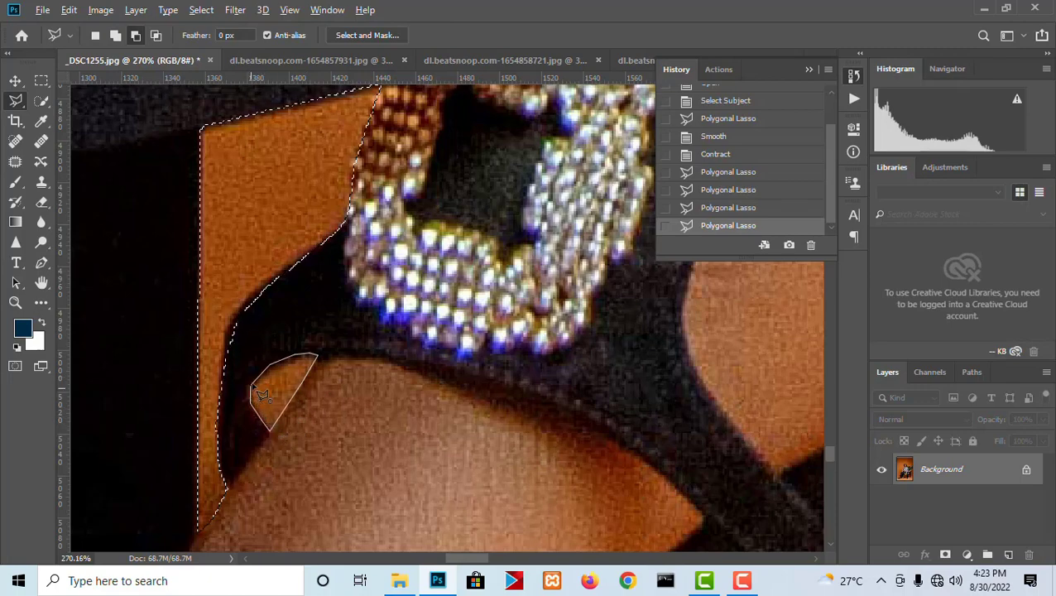
click(254, 387)
- Subtract the floor gap under the rear shoe's arch from the selection, tracing the inner heel edge, the strap's underside and the sole
scroll(497, 360, down, 10)
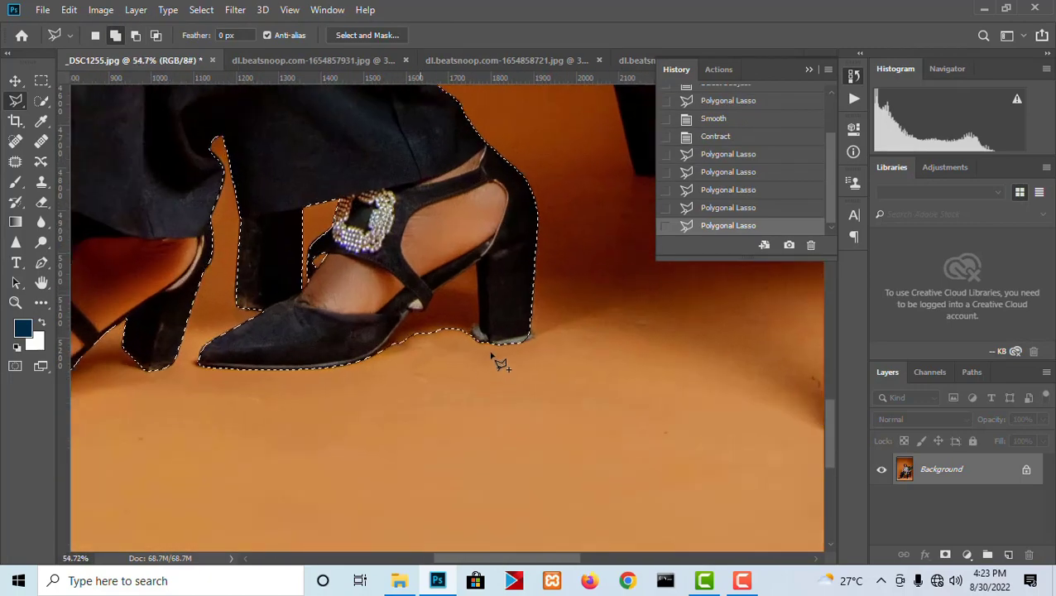
scroll(495, 362, up, 5)
alt+click(509, 375)
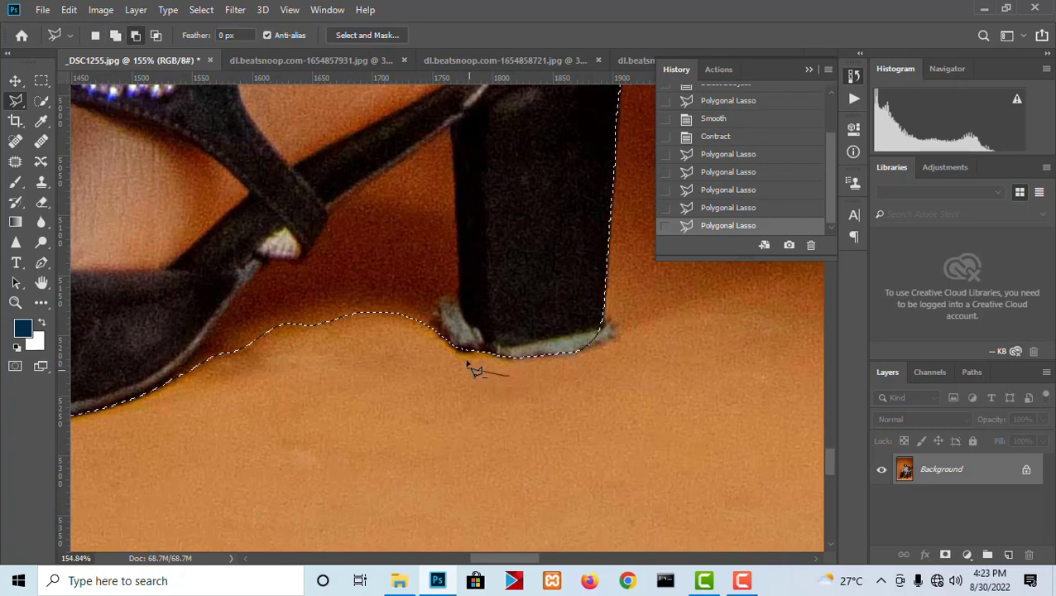
click(449, 331)
click(444, 314)
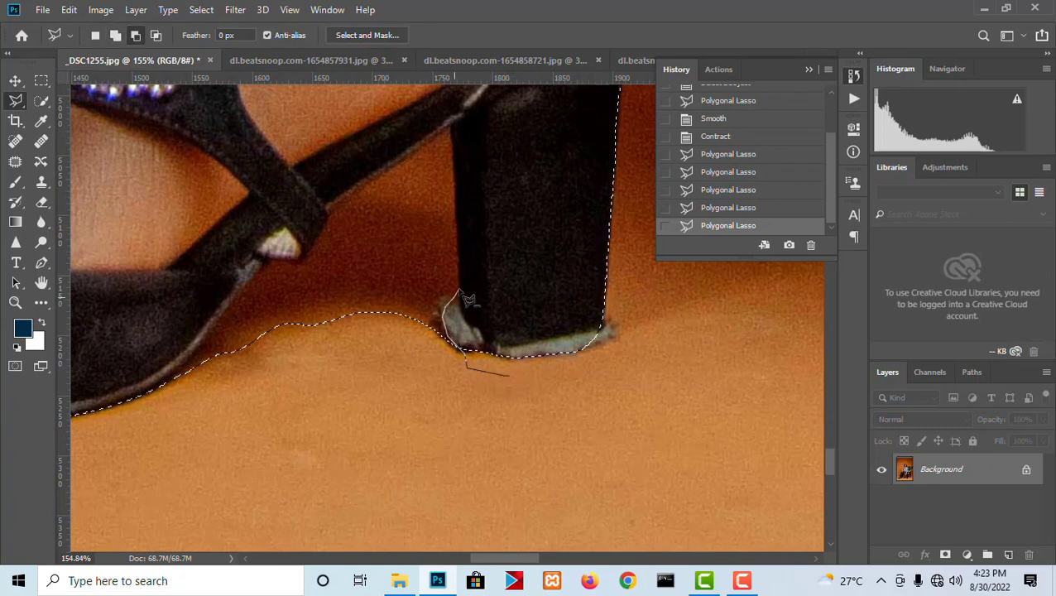
click(458, 288)
click(451, 126)
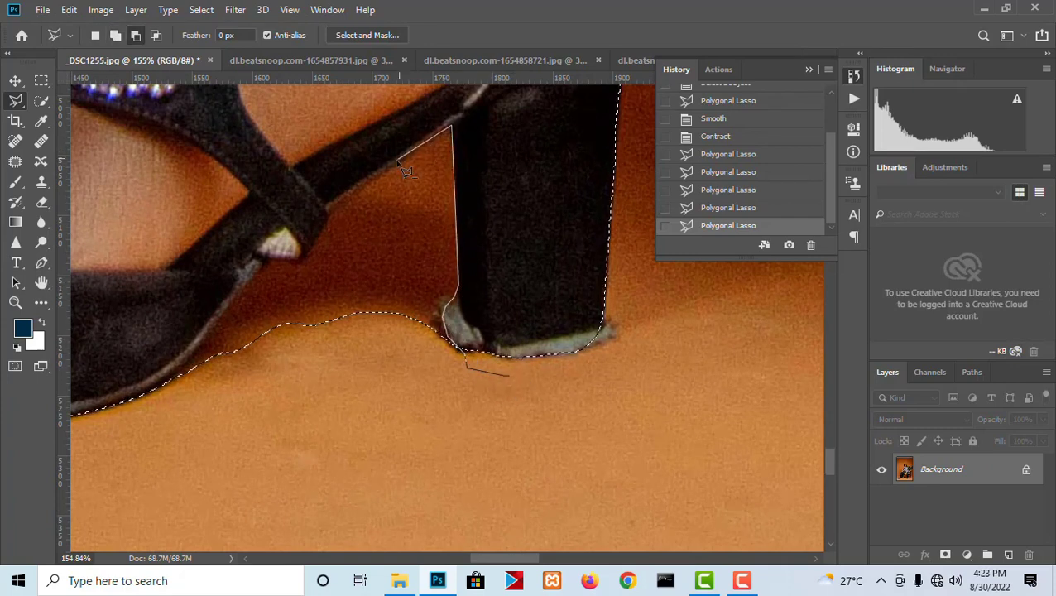
click(330, 206)
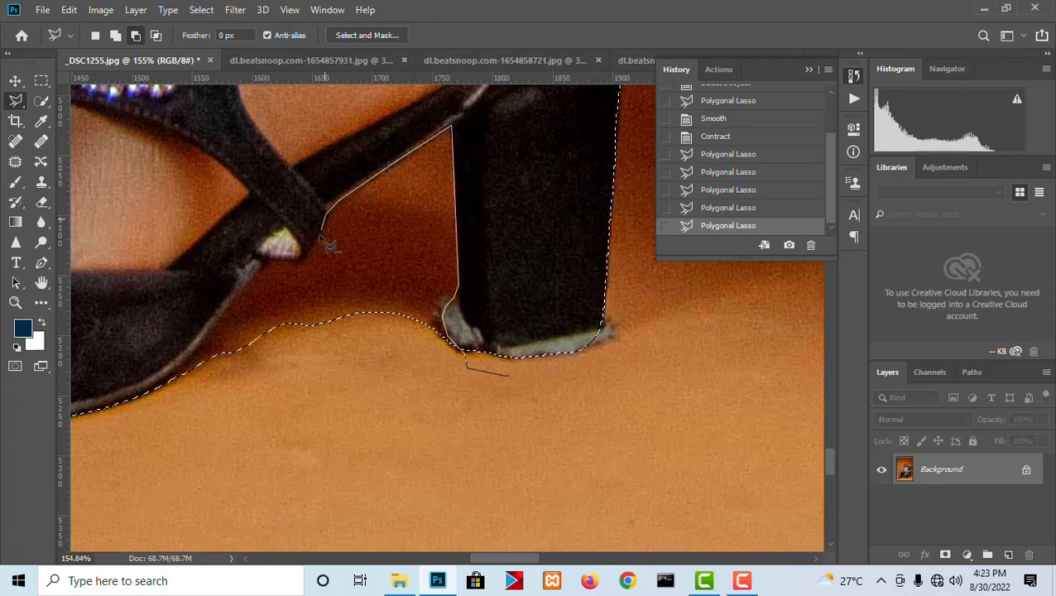
click(304, 256)
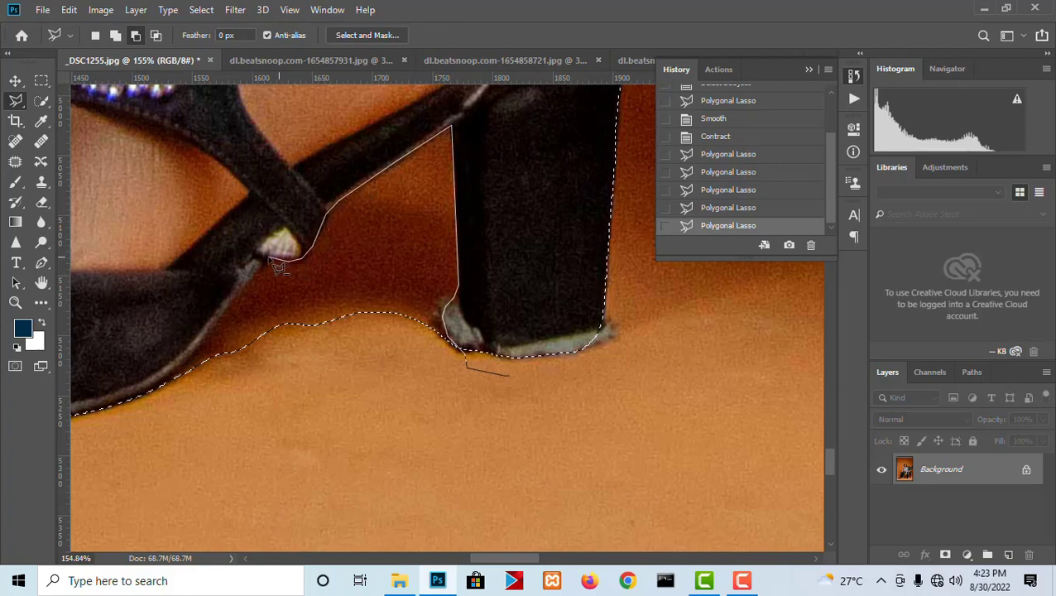
click(284, 261)
click(269, 257)
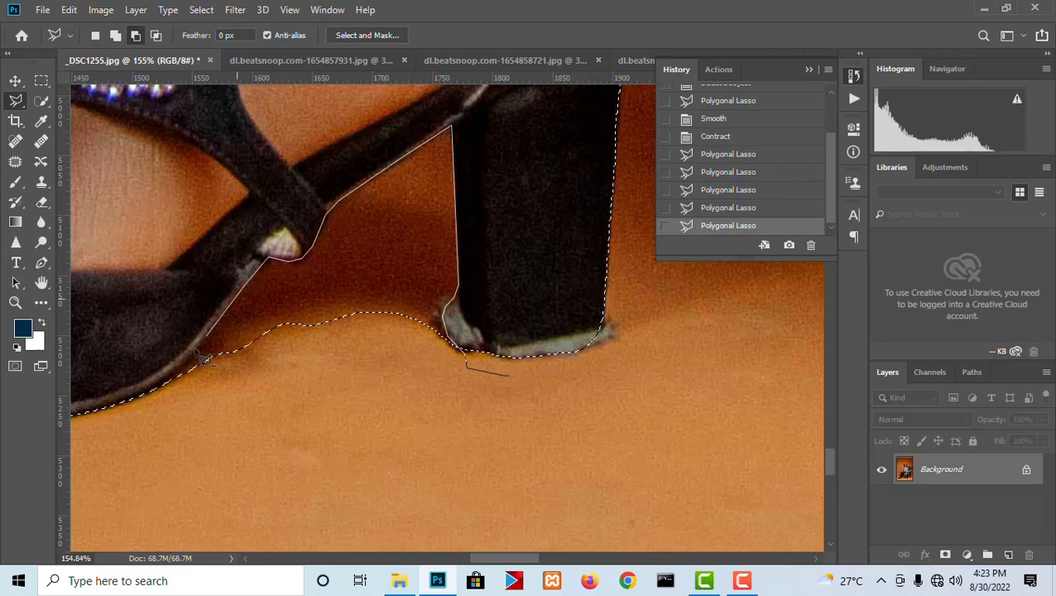
click(132, 404)
click(177, 451)
double_click(553, 470)
- Add the missing back corner of the rear shoe's heel tip to the selection with a Polygonal Lasso outline
scroll(610, 341, up, 5)
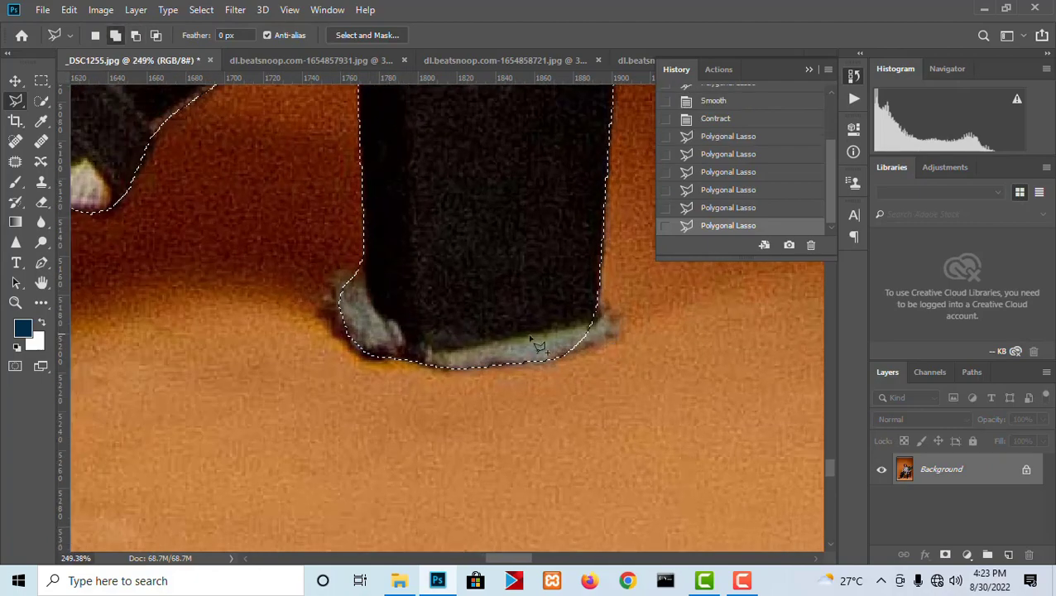
click(450, 253)
click(557, 354)
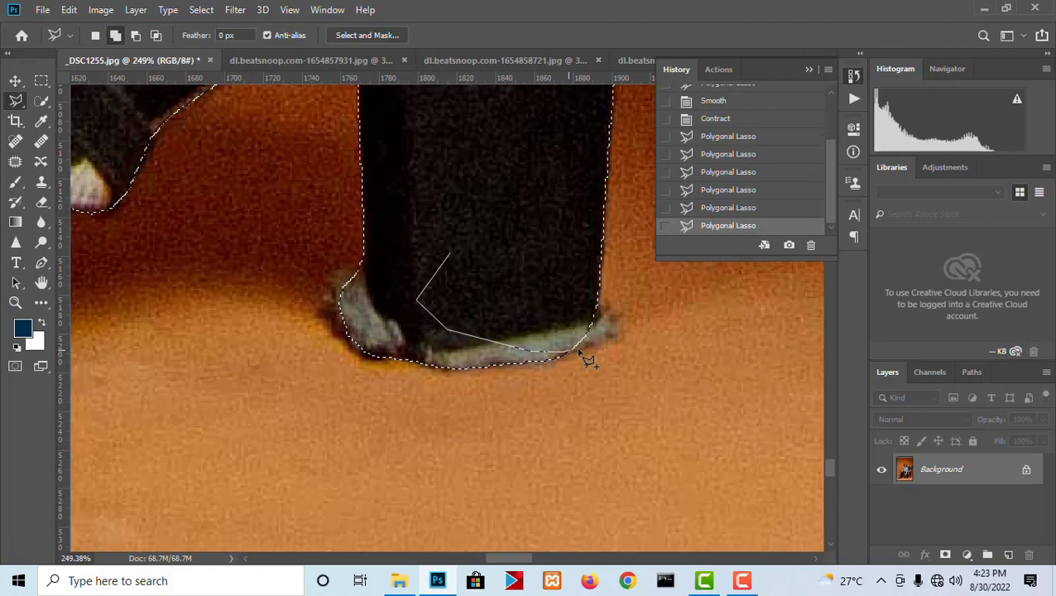
double_click(582, 225)
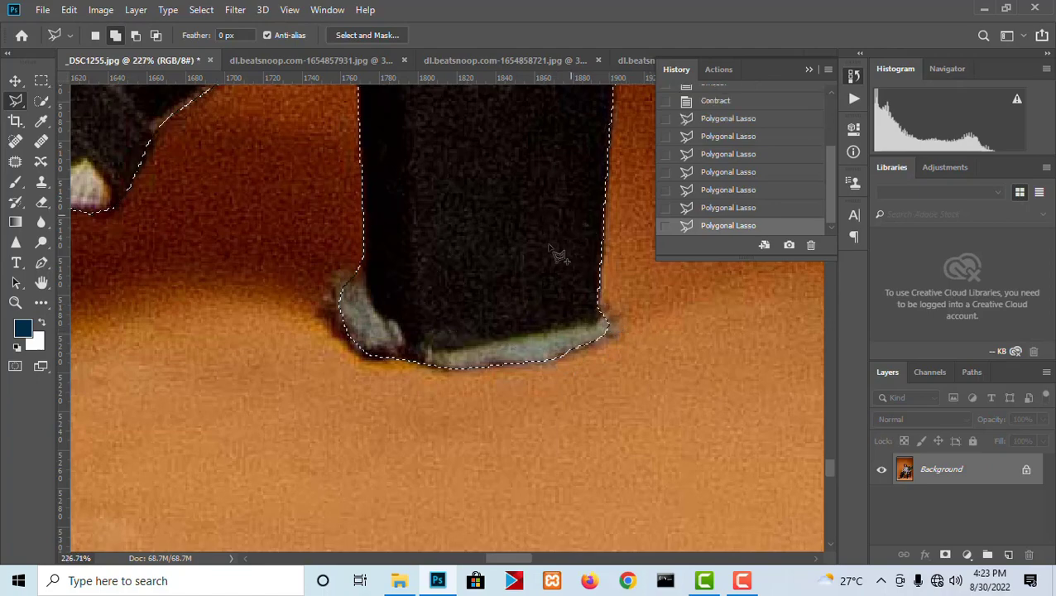
- Subtract the floor fringe around the front bottom corner of the rear shoe's heel from the selection
scroll(378, 253, up, 2)
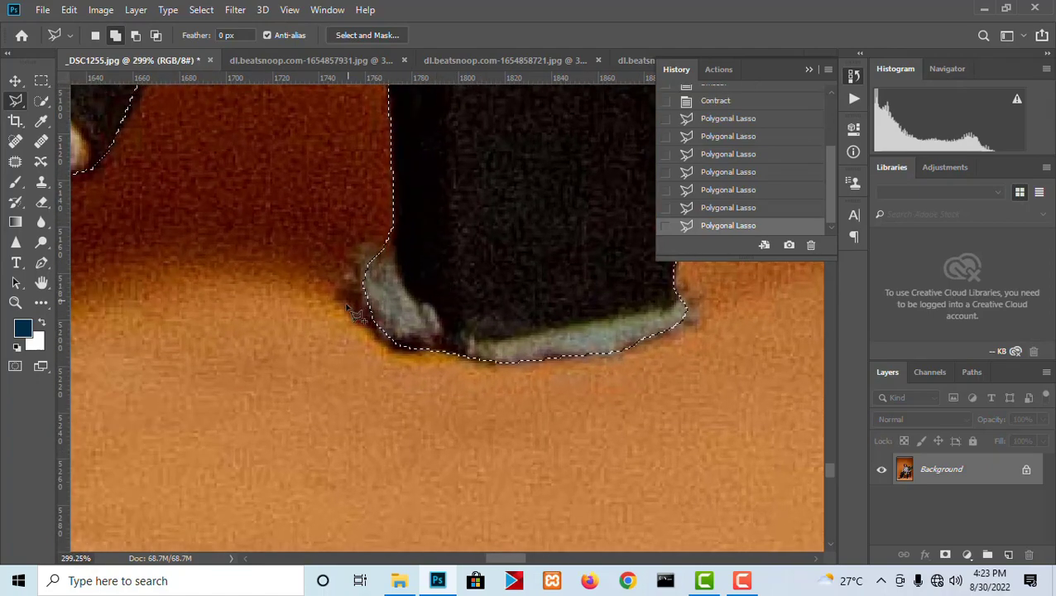
key(alt)
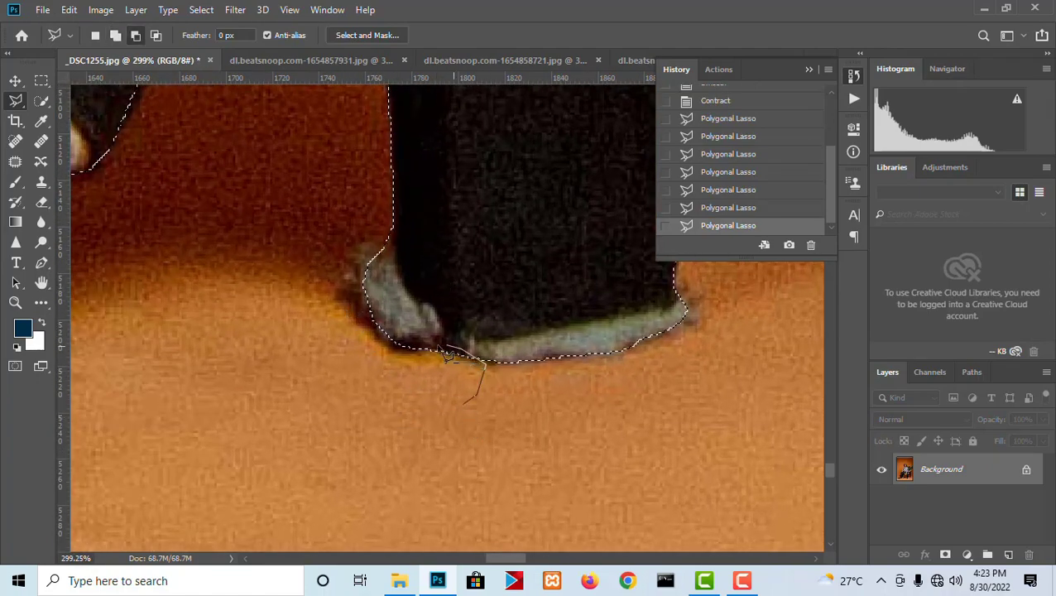
click(347, 302)
click(367, 266)
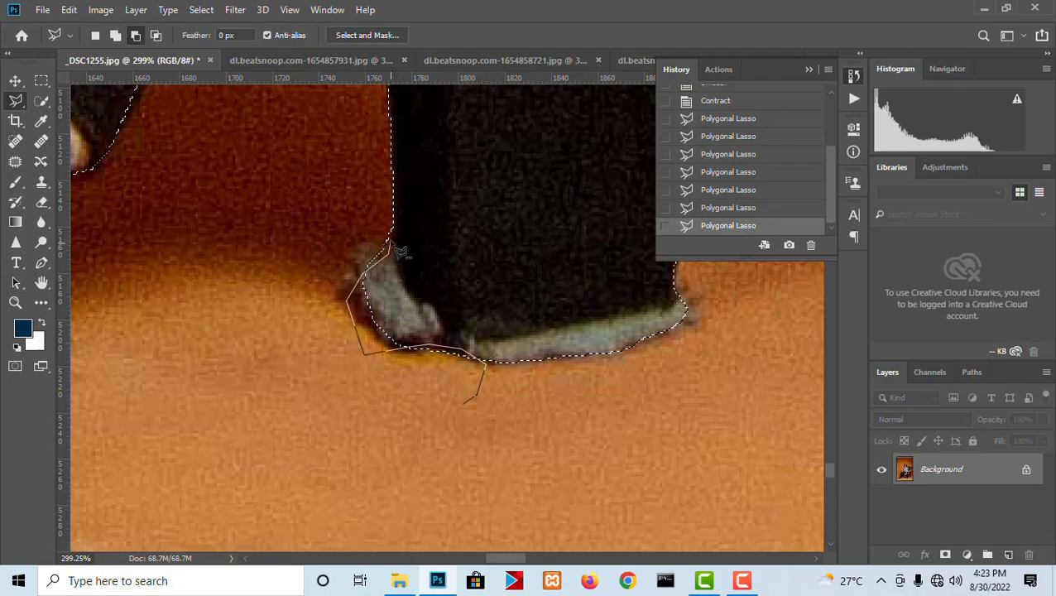
click(395, 220)
click(362, 176)
click(275, 227)
click(231, 382)
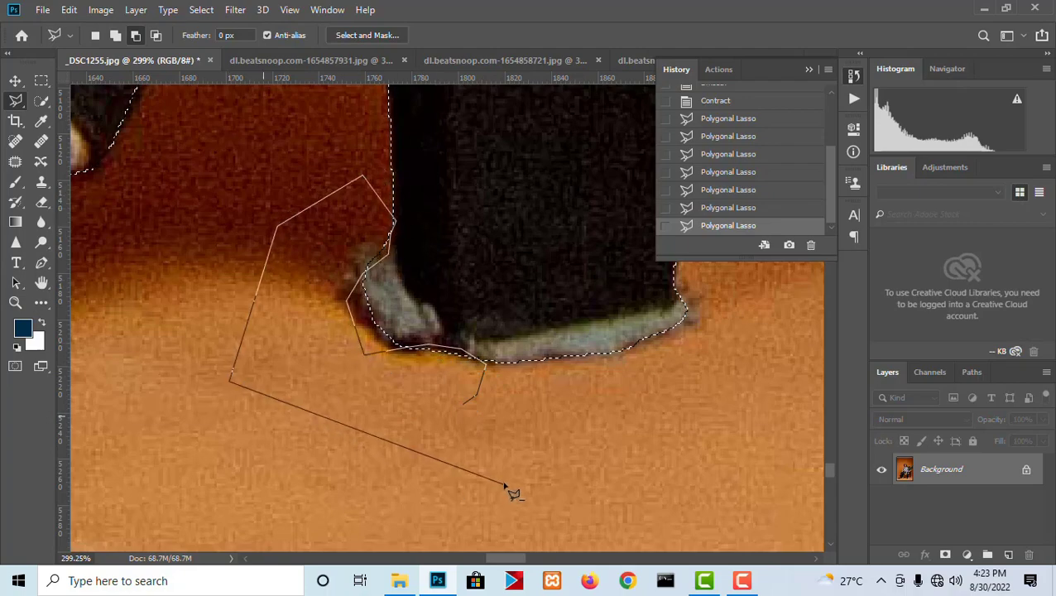
click(507, 487)
click(463, 405)
- Subtract the orange slit inside the front shoe's jeweled buckle and the background wedge between that buckle and the trouser hem from the selection
scroll(480, 389, down, 5)
scroll(549, 228, up, 2)
scroll(545, 277, down, 6)
drag(541, 264, 665, 495)
drag(458, 328, 561, 169)
scroll(466, 252, down, 3)
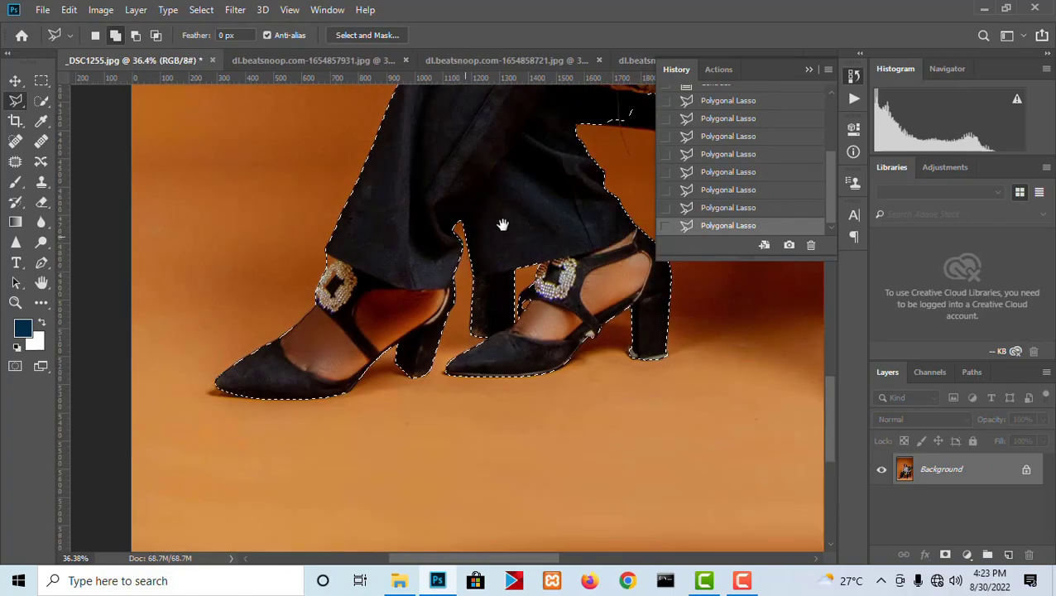
drag(502, 226, 603, 299)
scroll(402, 381, up, 8)
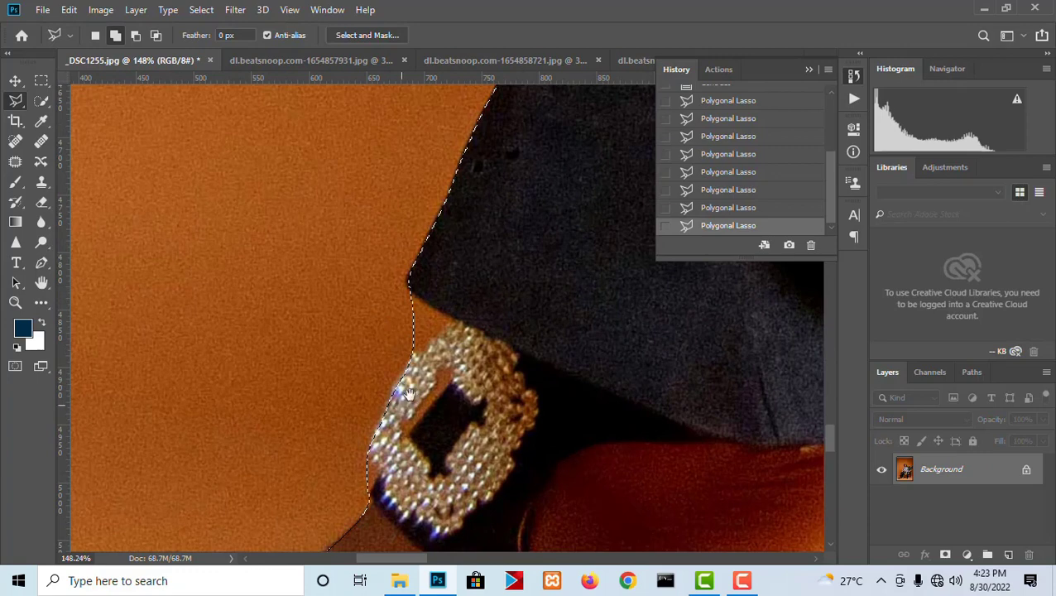
drag(408, 394, 444, 333)
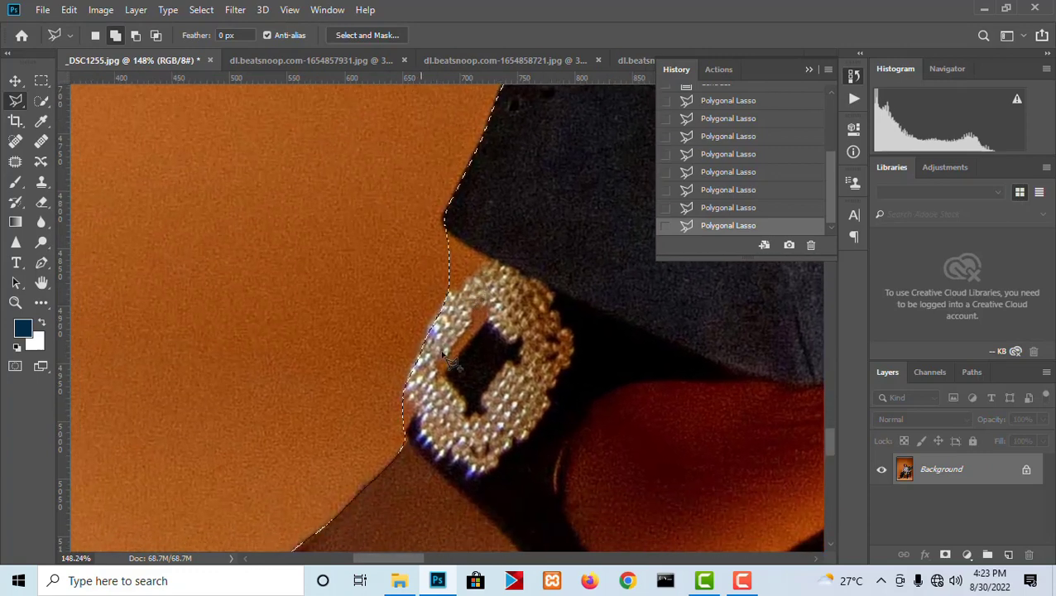
key(alt)
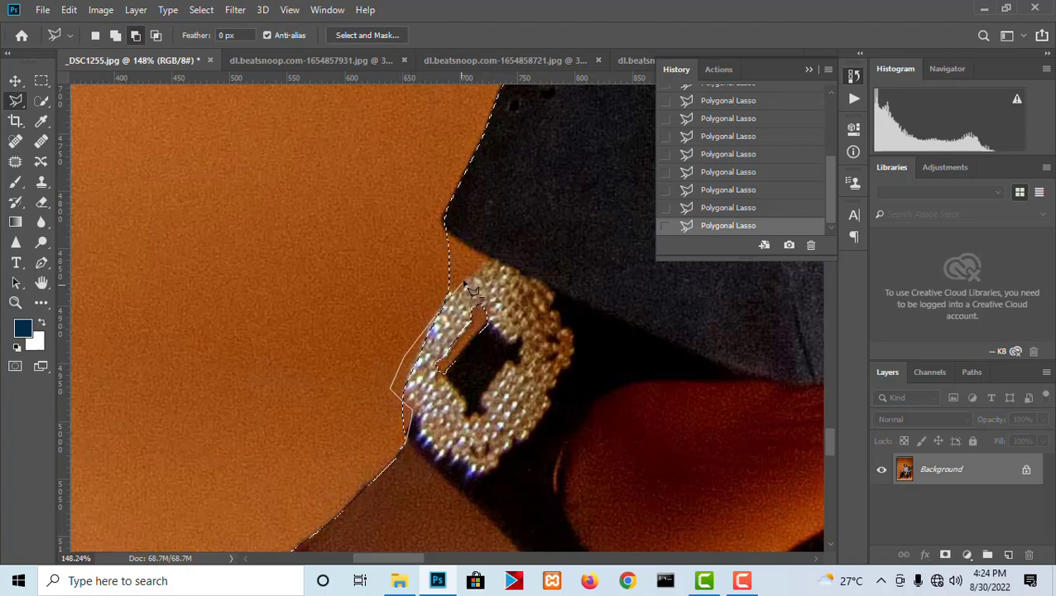
click(439, 225)
click(385, 233)
double_click(292, 391)
- Start an additive Polygonal Lasso outline along the seat rail's underside and around the short chair leg beneath it
scroll(282, 281, down, 9)
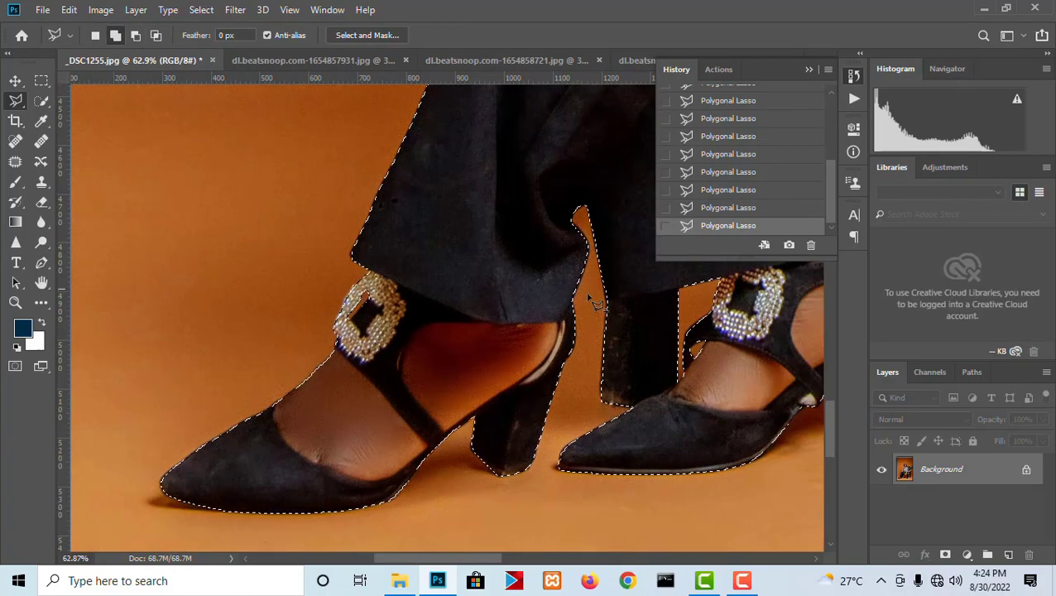
drag(593, 301, 381, 259)
scroll(379, 260, down, 8)
scroll(542, 234, up, 2)
drag(540, 237, 230, 543)
scroll(318, 331, up, 4)
drag(319, 331, 374, 339)
scroll(349, 326, up, 4)
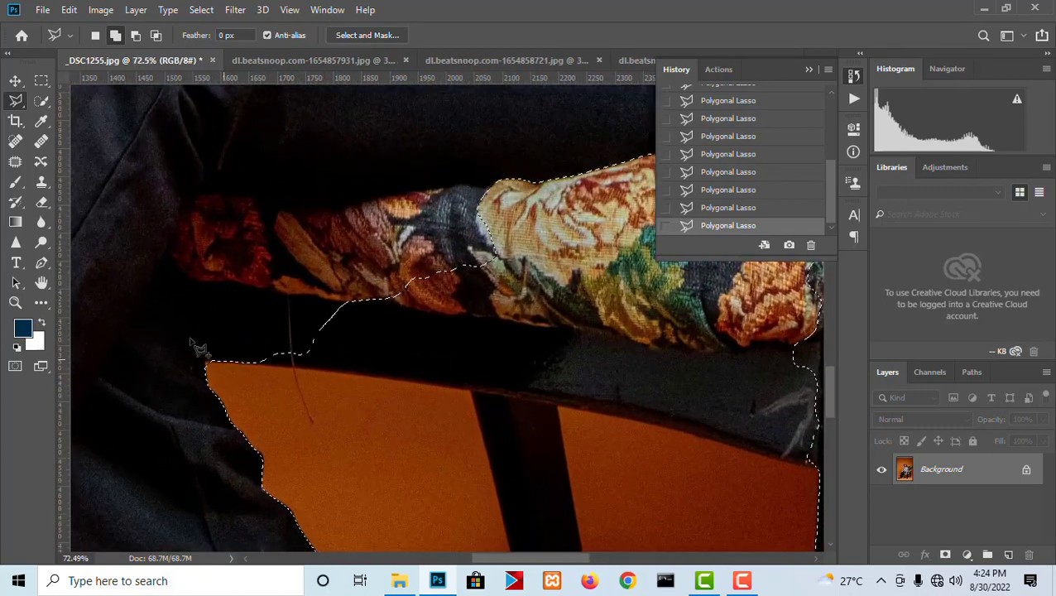
click(197, 316)
click(223, 316)
click(218, 352)
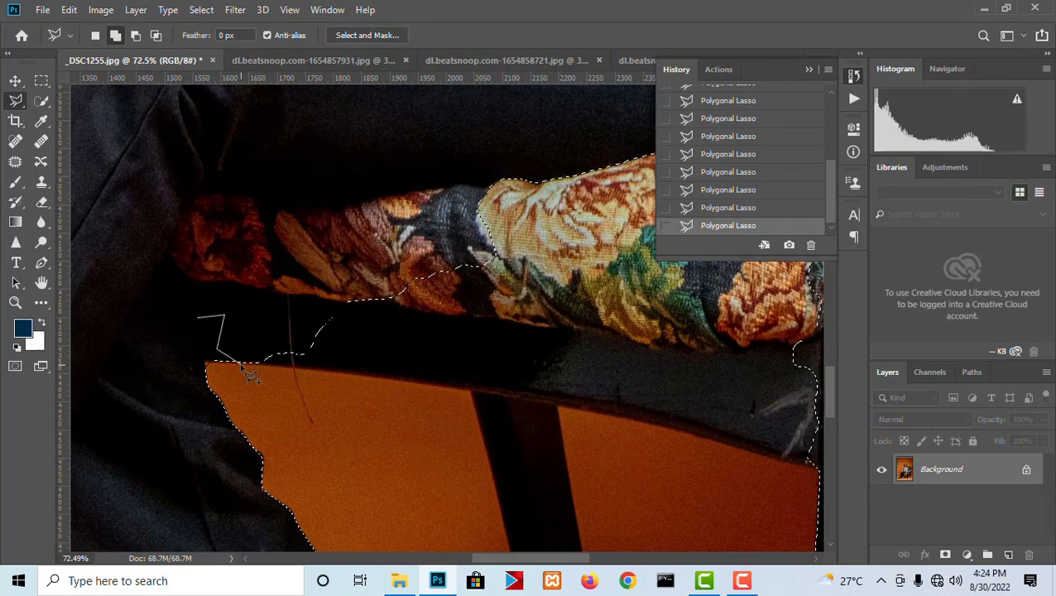
click(460, 389)
drag(433, 301, 382, 159)
click(418, 248)
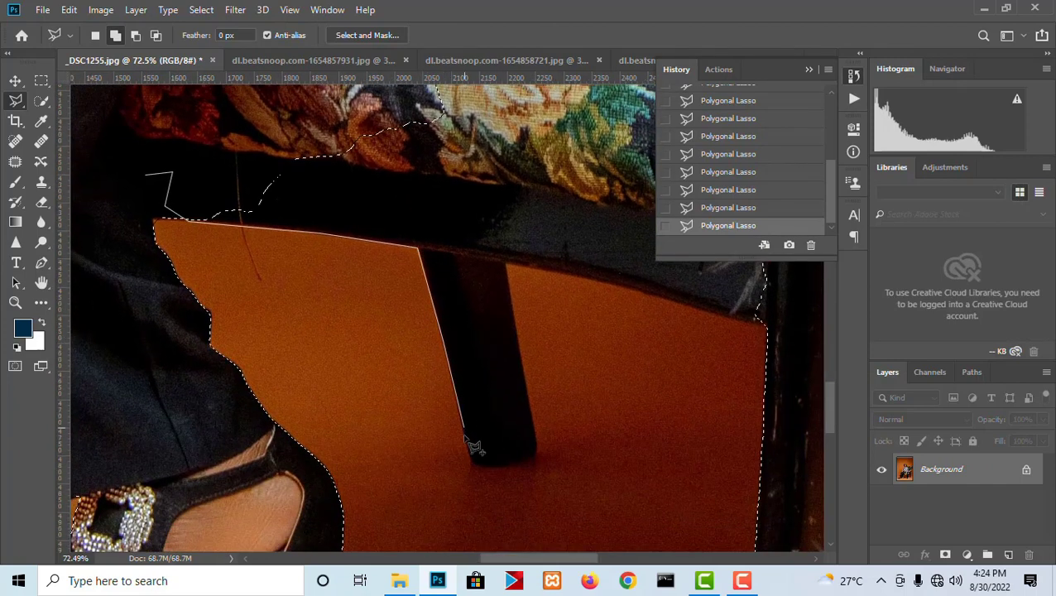
click(476, 464)
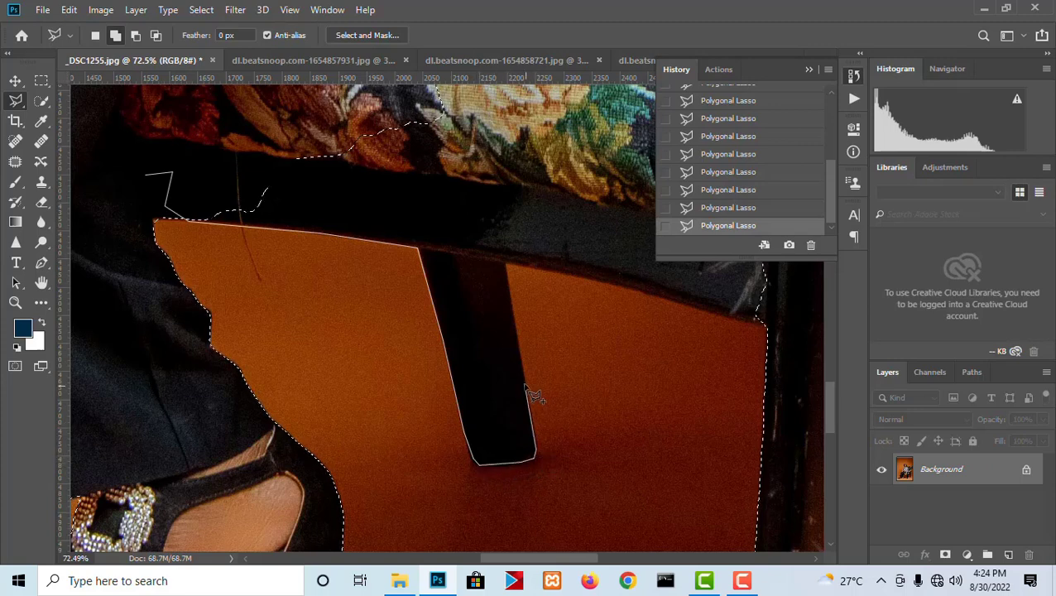
click(506, 263)
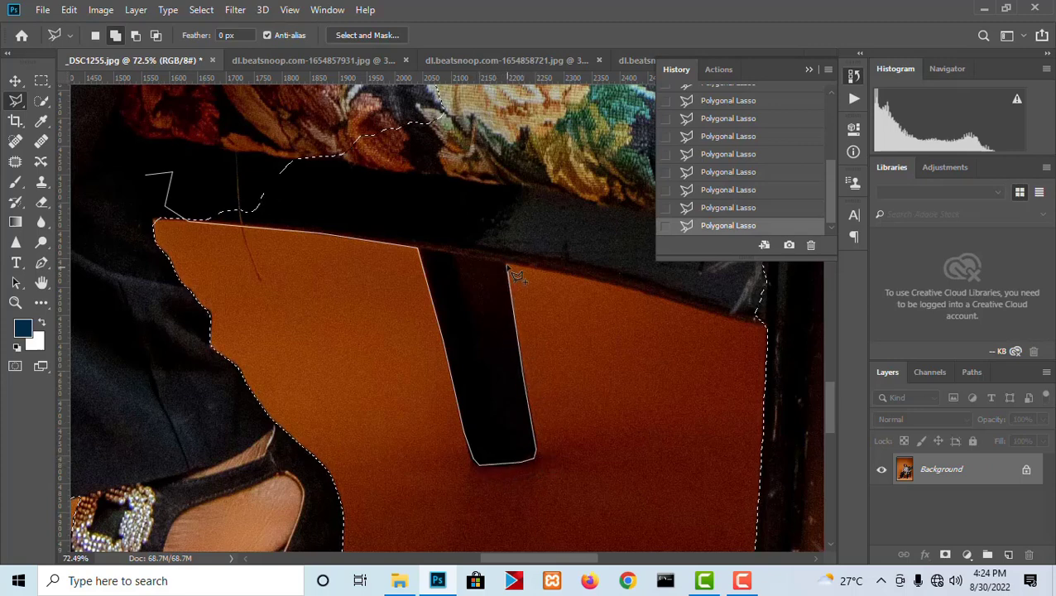
click(612, 282)
- Continue the outline along the rail, the front chair leg and armrest post, and close it across the trousers to add the seat to the selection
drag(711, 314, 420, 276)
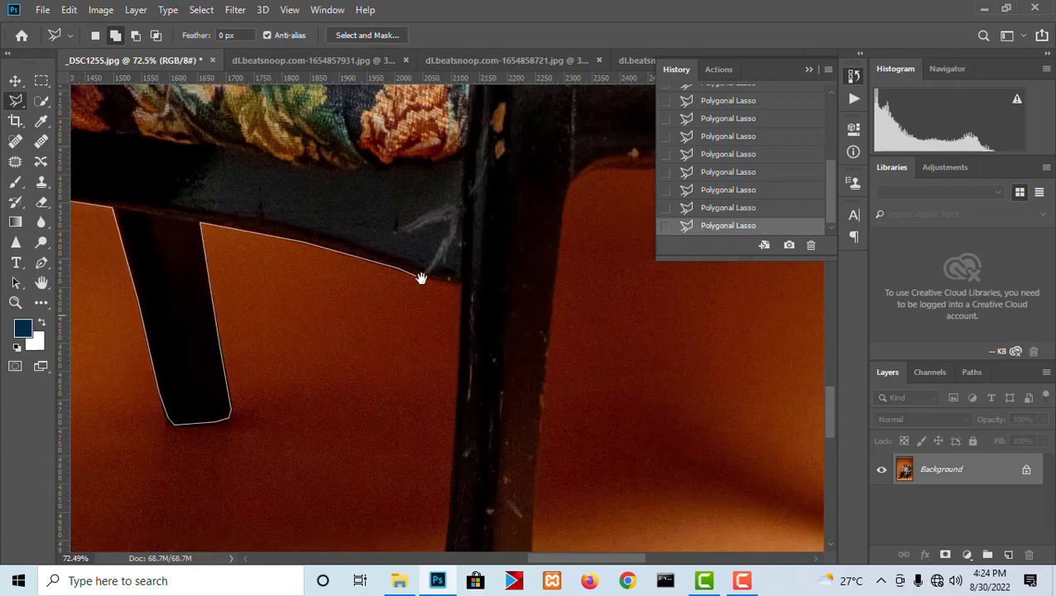
click(485, 316)
mouse_move(498, 427)
mouse_down()
mouse_move(519, 186)
mouse_move(506, 505)
mouse_up()
click(511, 401)
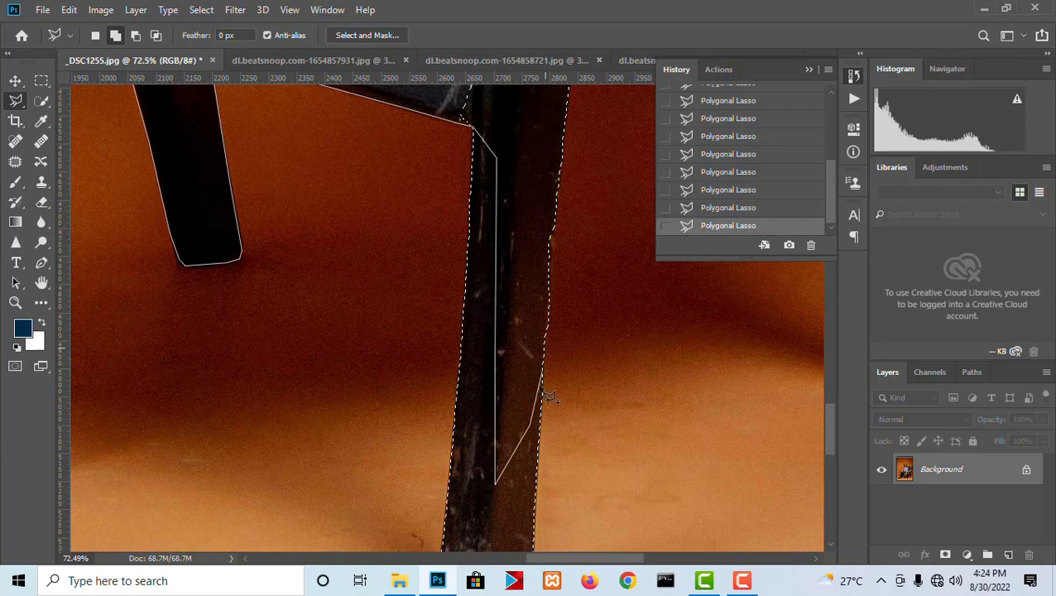
drag(567, 187, 566, 390)
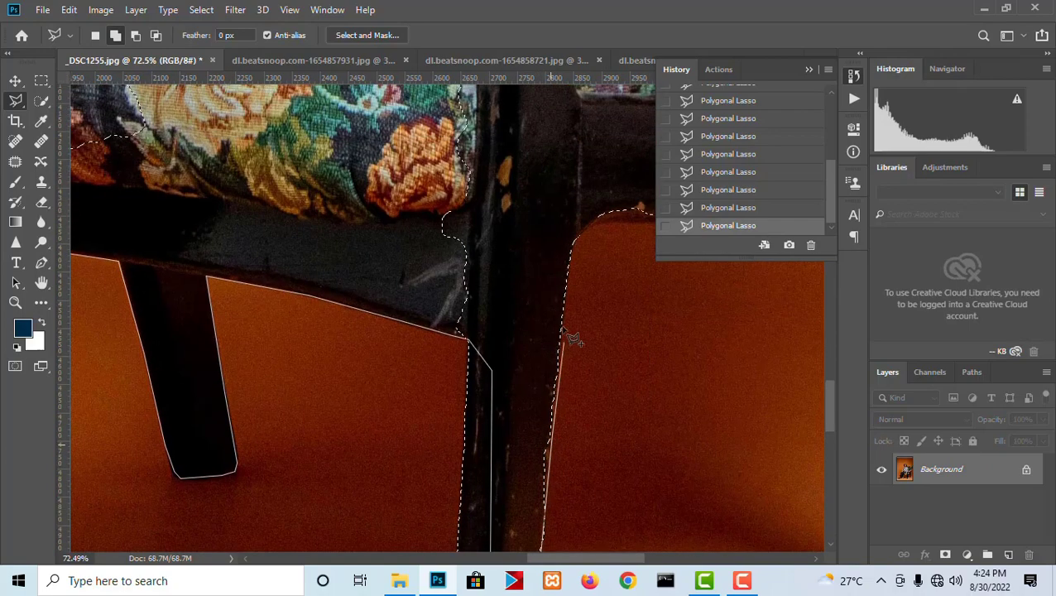
drag(555, 245, 554, 390)
drag(520, 200, 589, 367)
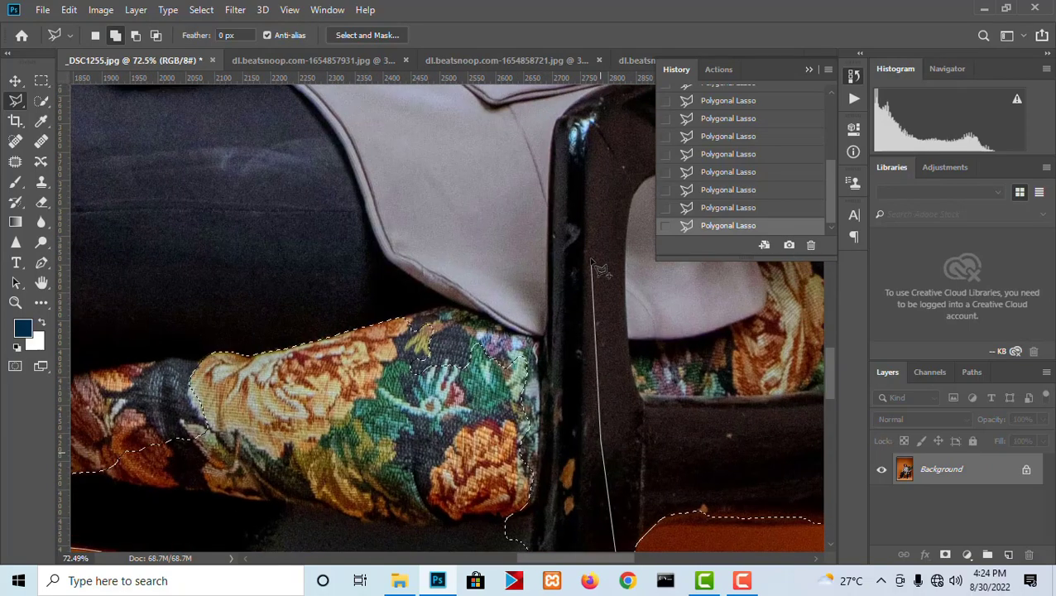
click(586, 254)
click(430, 219)
drag(251, 233, 638, 281)
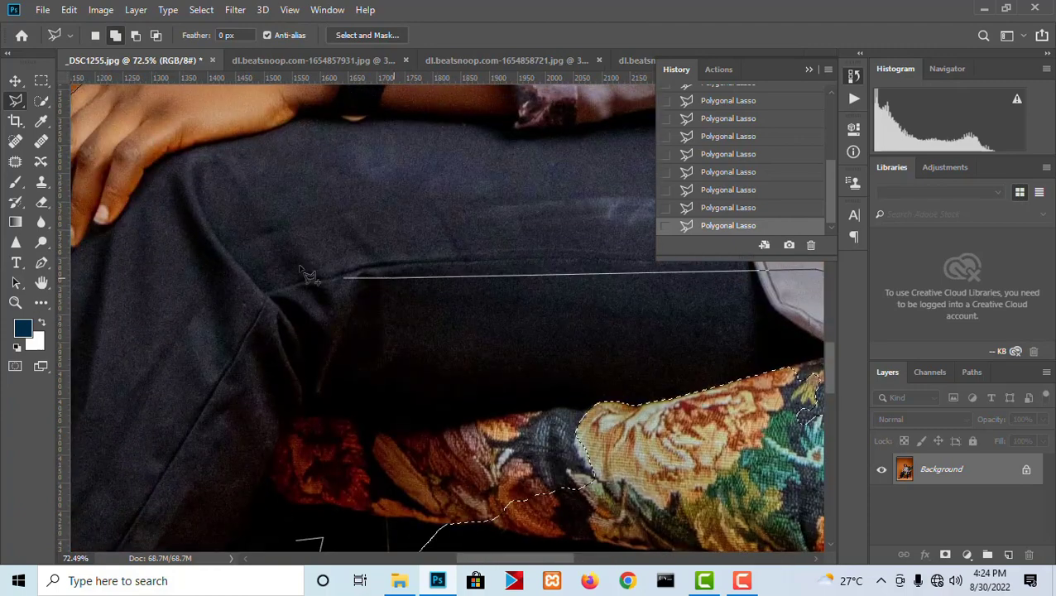
double_click(310, 273)
- Subtract the background sliver along the inner edge of the far chair leg's foot from the selection
scroll(315, 275, down, 5)
scroll(508, 369, up, 6)
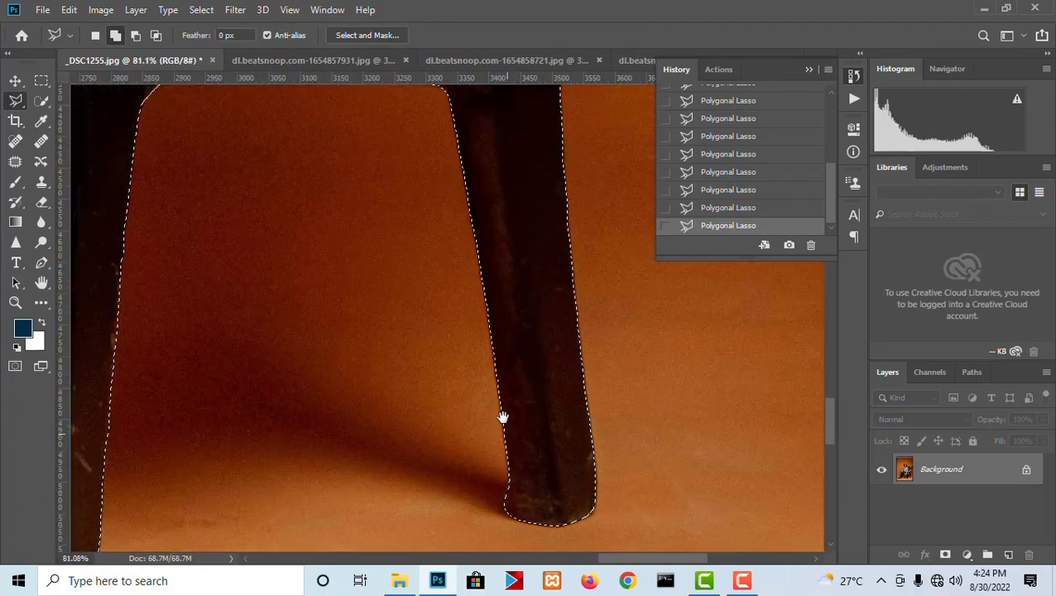
drag(503, 417, 491, 298)
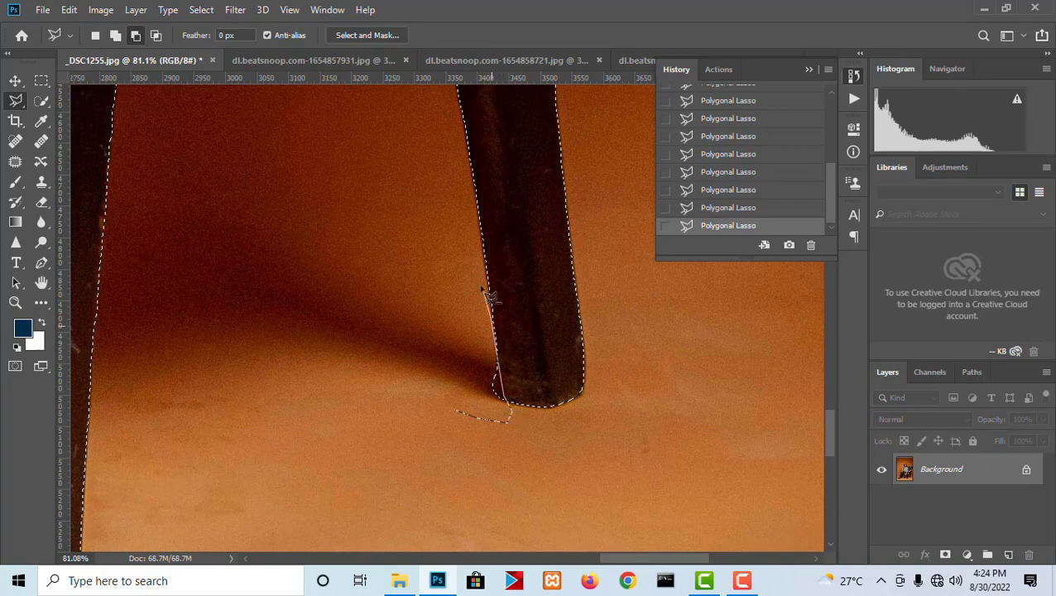
double_click(398, 313)
scroll(402, 313, down, 6)
drag(413, 221, 475, 478)
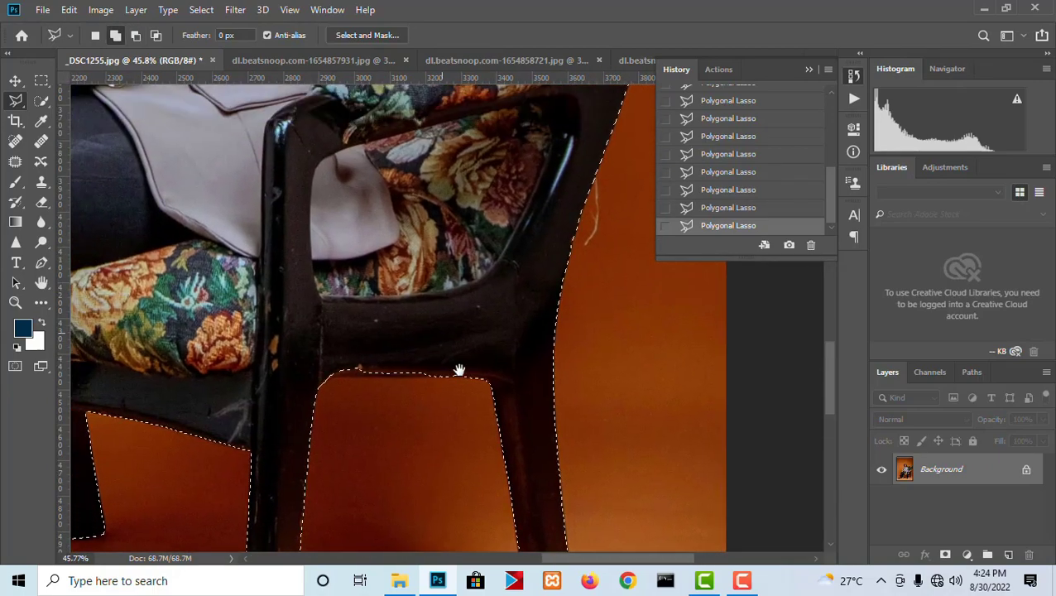
- Add the dark underside edge of the chair's side rail between the two legs to the selection
scroll(460, 368, up, 4)
scroll(468, 374, up, 1)
click(464, 387)
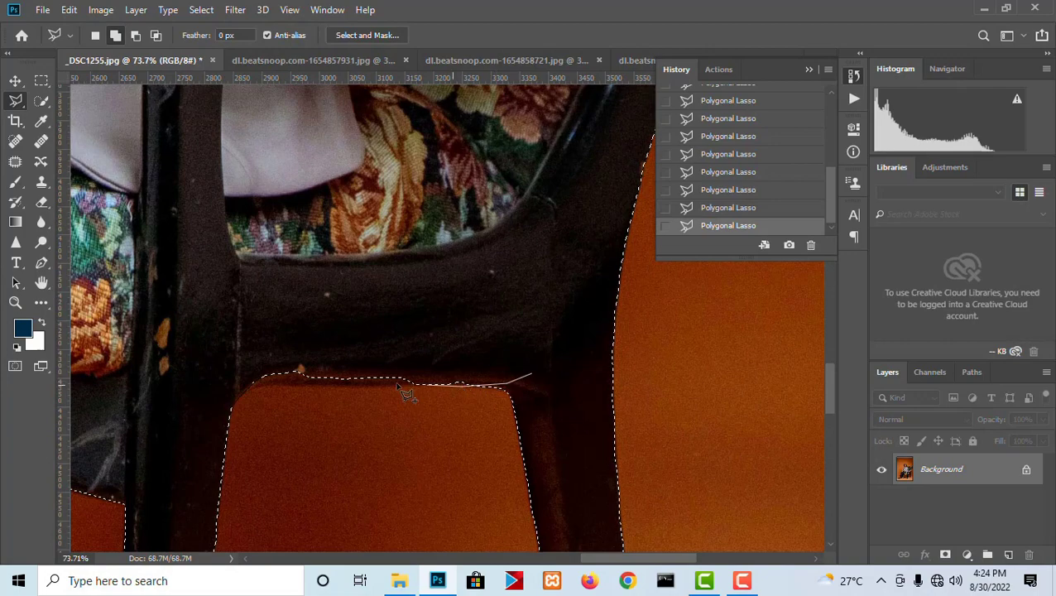
click(221, 387)
click(255, 317)
double_click(453, 236)
- Subtract the orange wedge between the hanging braids and the corner of the chair back from the selection
scroll(455, 240, down, 6)
drag(489, 228, 439, 435)
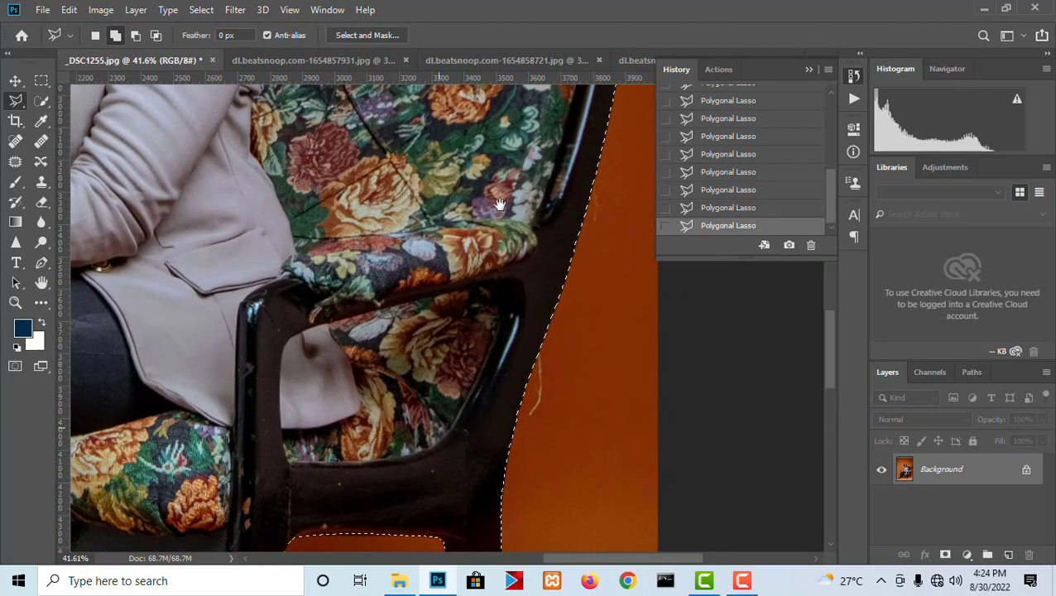
drag(500, 205, 456, 405)
mouse_move(377, 284)
mouse_down()
mouse_move(546, 345)
mouse_move(667, 359)
mouse_up()
scroll(302, 221, up, 7)
drag(390, 290, 557, 403)
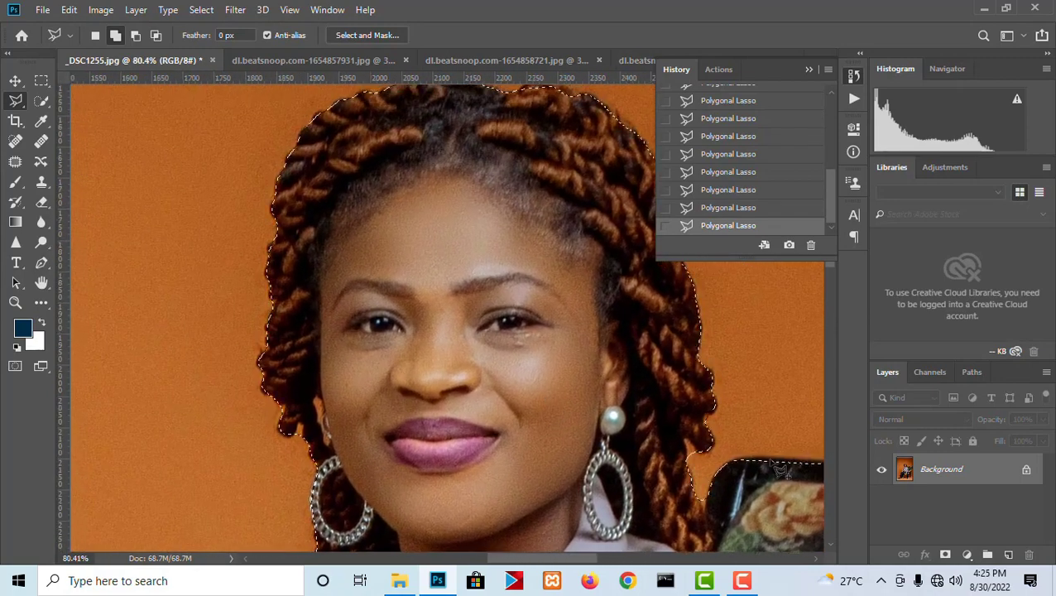
scroll(728, 467, up, 5)
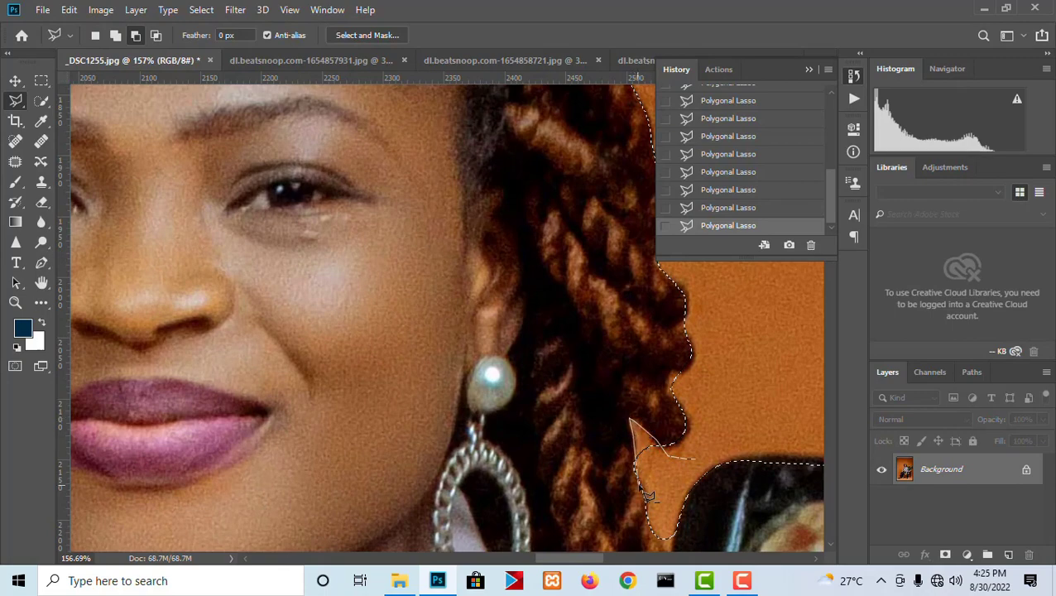
drag(619, 374, 572, 214)
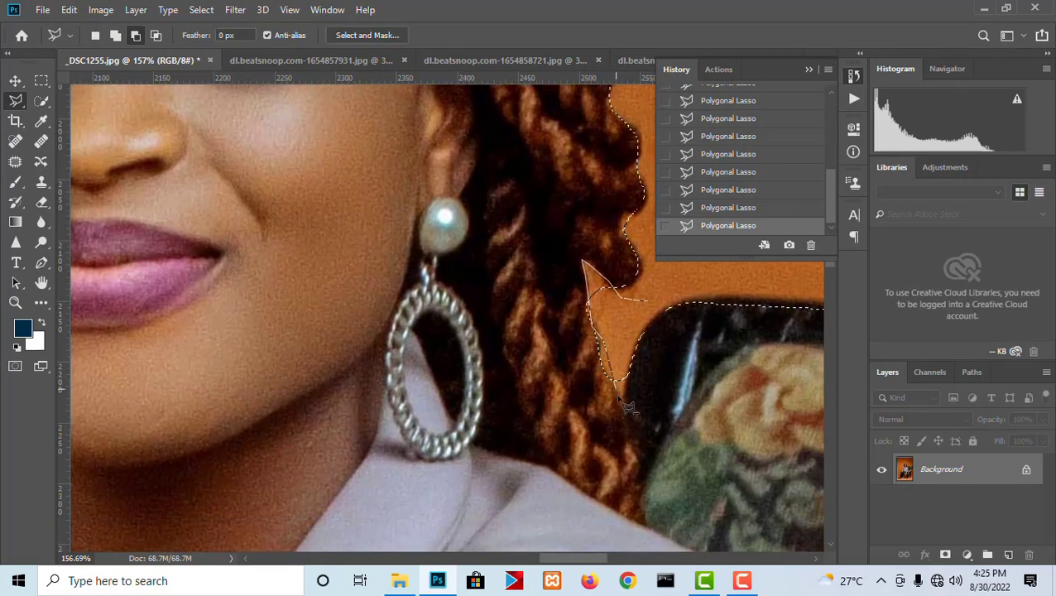
double_click(631, 328)
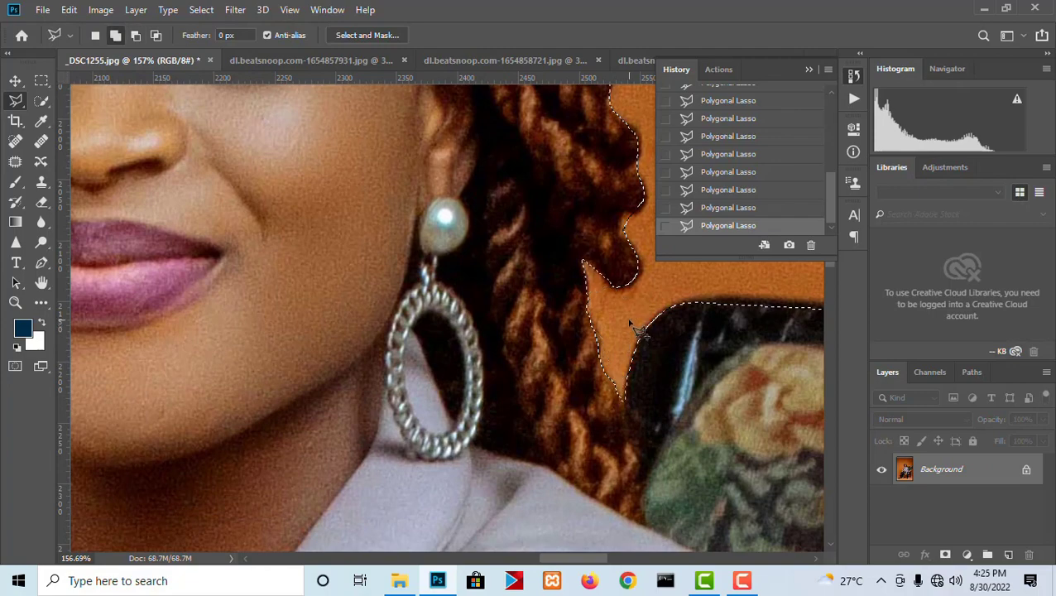
- Subtract the small background notch between the braid tips above the hoop earring on the open background side
scroll(629, 323, down, 3)
drag(602, 265, 502, 520)
mouse_move(492, 329)
mouse_down()
mouse_move(633, 423)
mouse_move(533, 356)
mouse_move(635, 250)
mouse_up()
drag(464, 517, 476, 299)
scroll(332, 323, up, 3)
scroll(339, 331, up, 2)
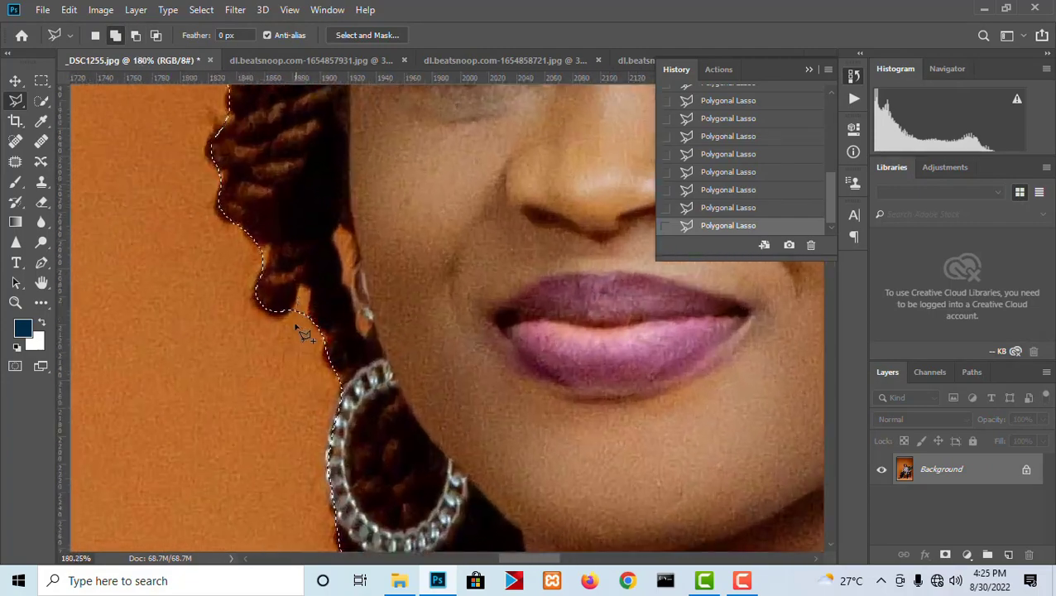
key(alt)
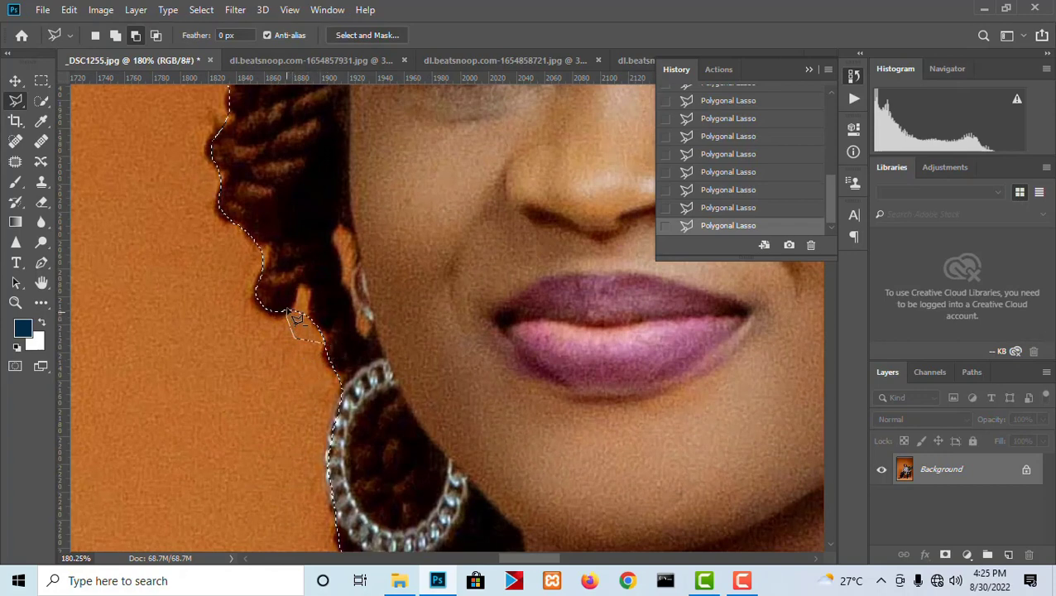
click(289, 318)
click(307, 286)
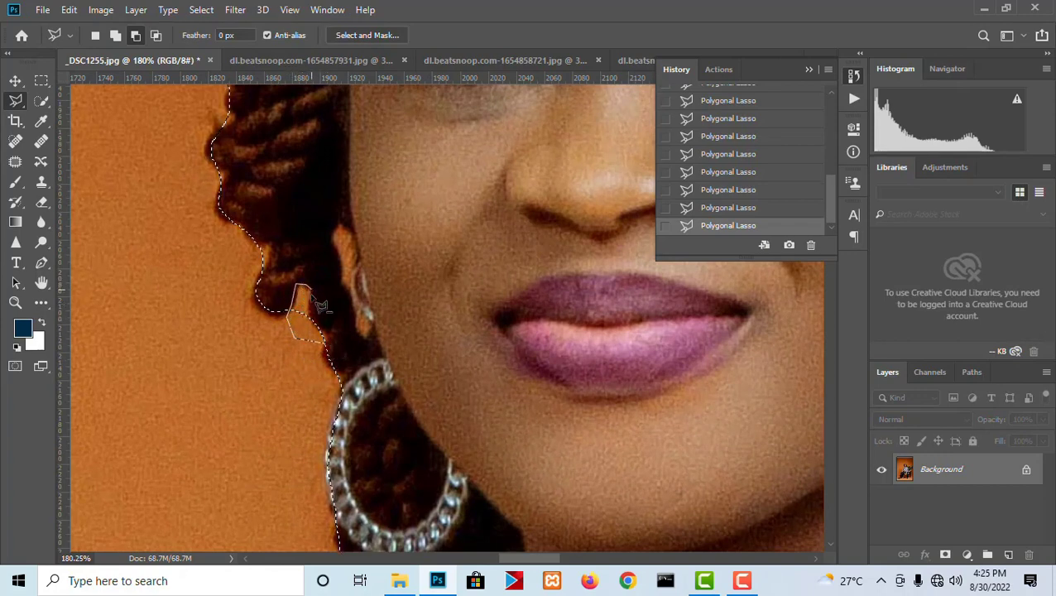
click(322, 342)
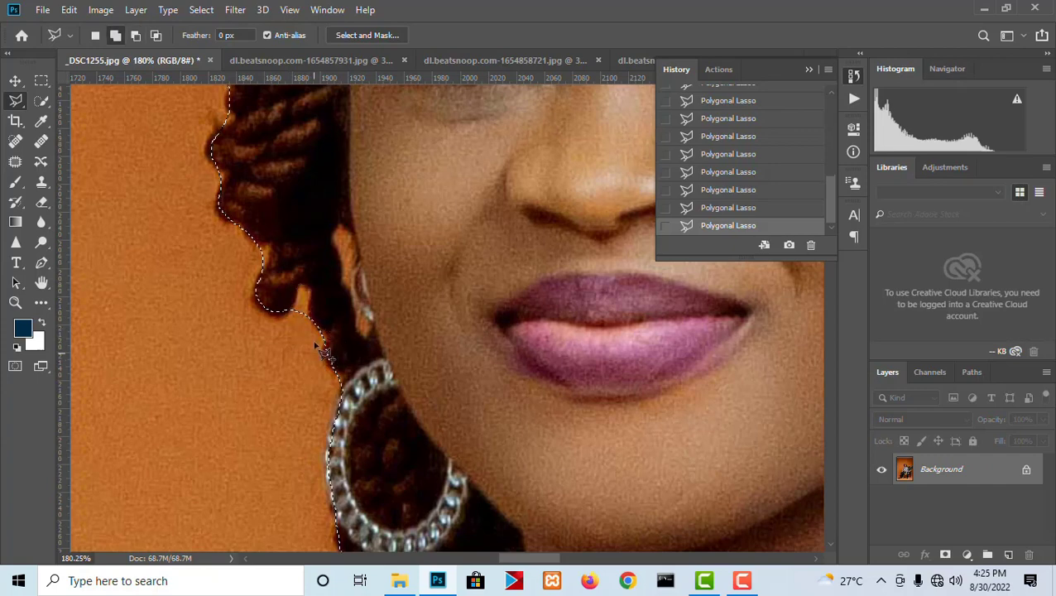
- Subtract the background corner where the braids meet the jacket shoulder from the selection
drag(287, 439, 365, 278)
drag(380, 243, 391, 172)
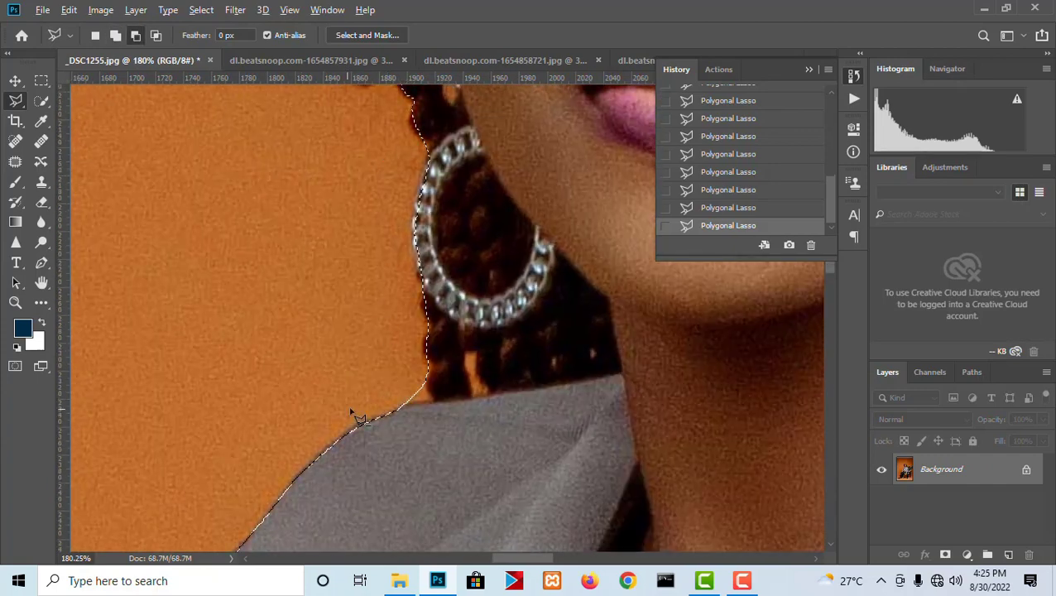
click(431, 363)
double_click(394, 340)
- Subtract the narrow orange slit in the braids below the hoop earring, down to the jacket's shoulder edge
alt+click(466, 353)
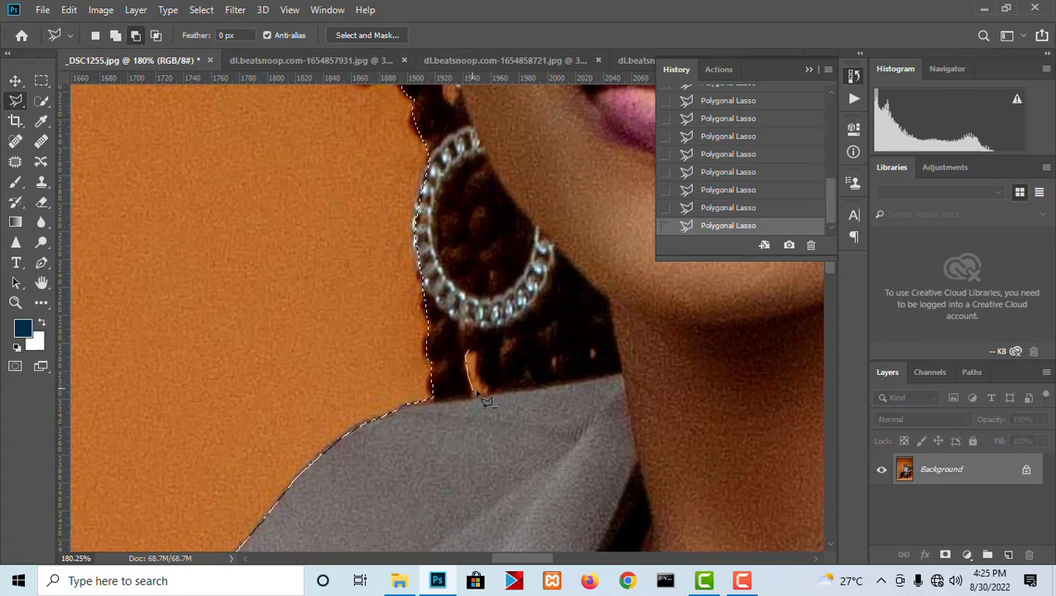
click(483, 379)
click(481, 354)
click(475, 344)
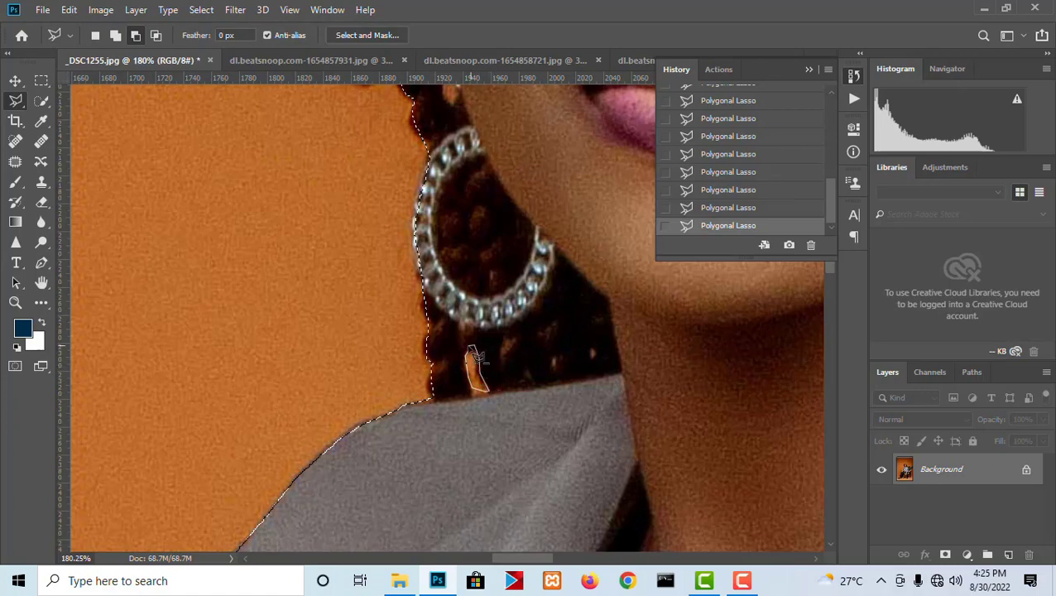
click(468, 350)
scroll(463, 375, down, 2)
scroll(470, 382, up, 2)
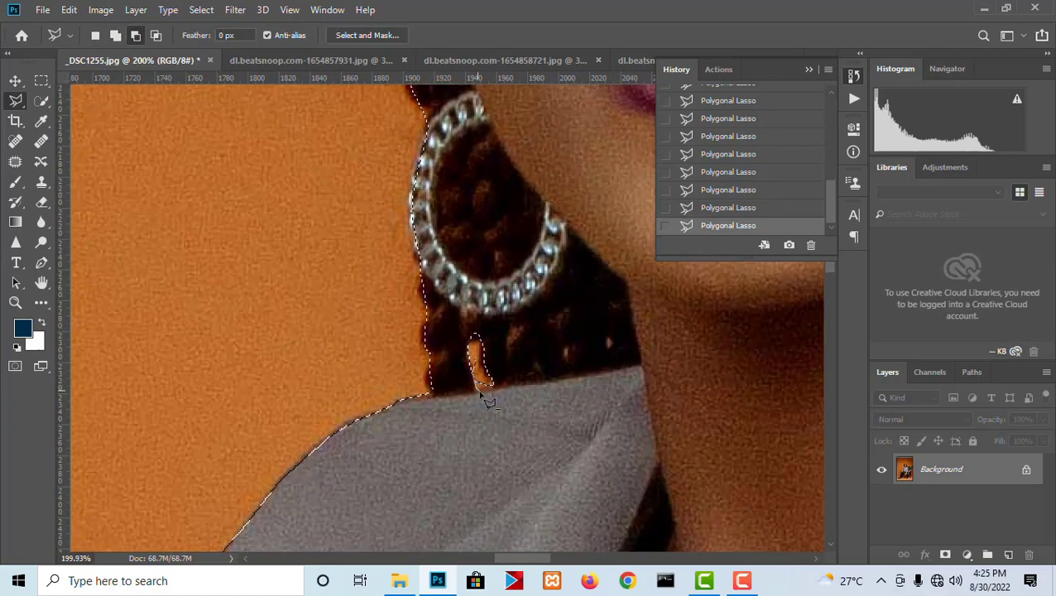
click(481, 371)
scroll(480, 364, down, 3)
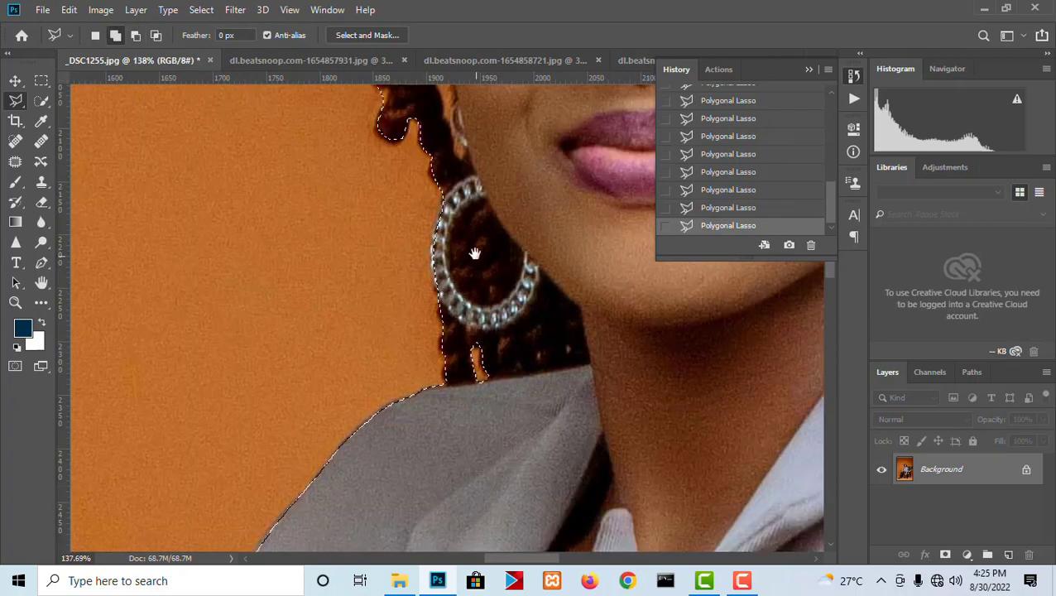
- Start an additive Polygonal Lasso outline at the cheek and run it up the outer braids toward the crown
drag(472, 252, 462, 381)
scroll(443, 359, up, 2)
click(474, 323)
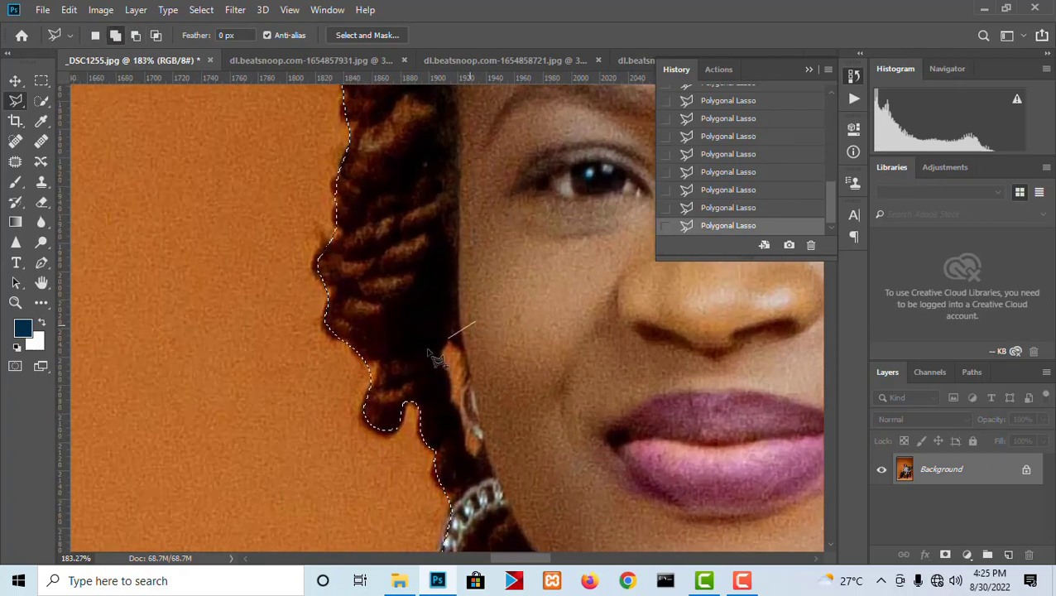
click(330, 255)
drag(361, 209, 344, 435)
click(351, 399)
click(352, 309)
drag(368, 236, 318, 549)
click(364, 328)
click(447, 209)
- Continue the additive outline across the crown and around the raised tuft of hair above the parting
drag(514, 168, 210, 361)
click(341, 281)
click(389, 241)
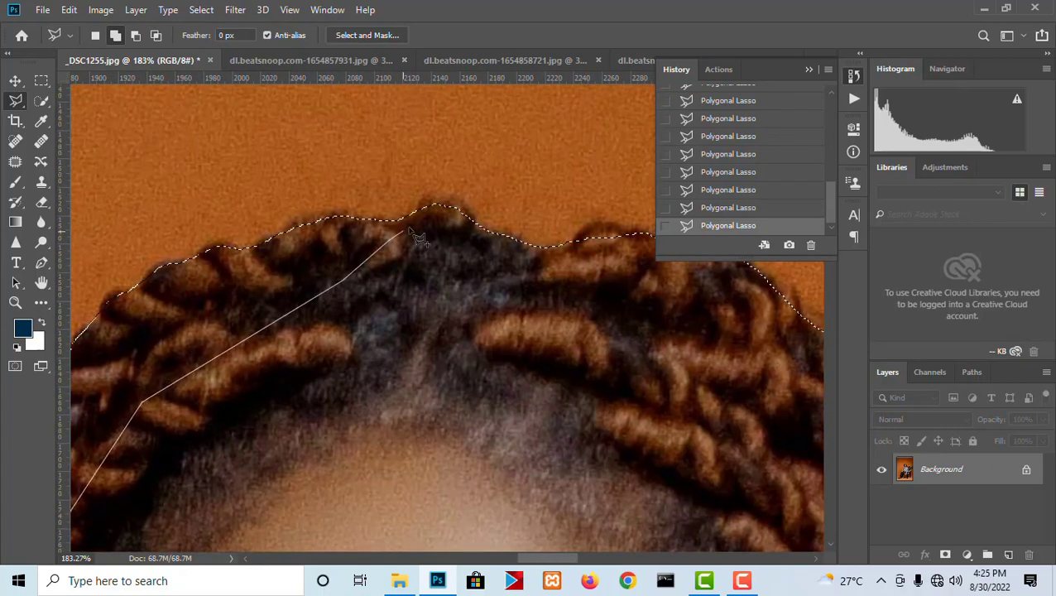
click(420, 211)
click(427, 196)
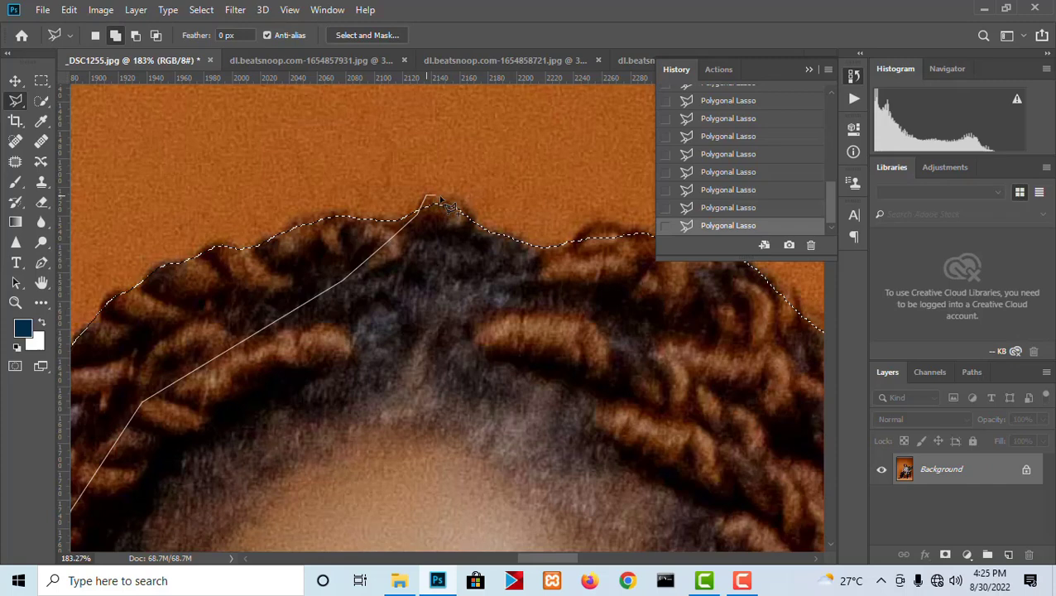
click(483, 273)
- Continue the outline over the raised braids beside the parting to include their outer edge
drag(534, 320, 217, 268)
click(260, 178)
click(286, 169)
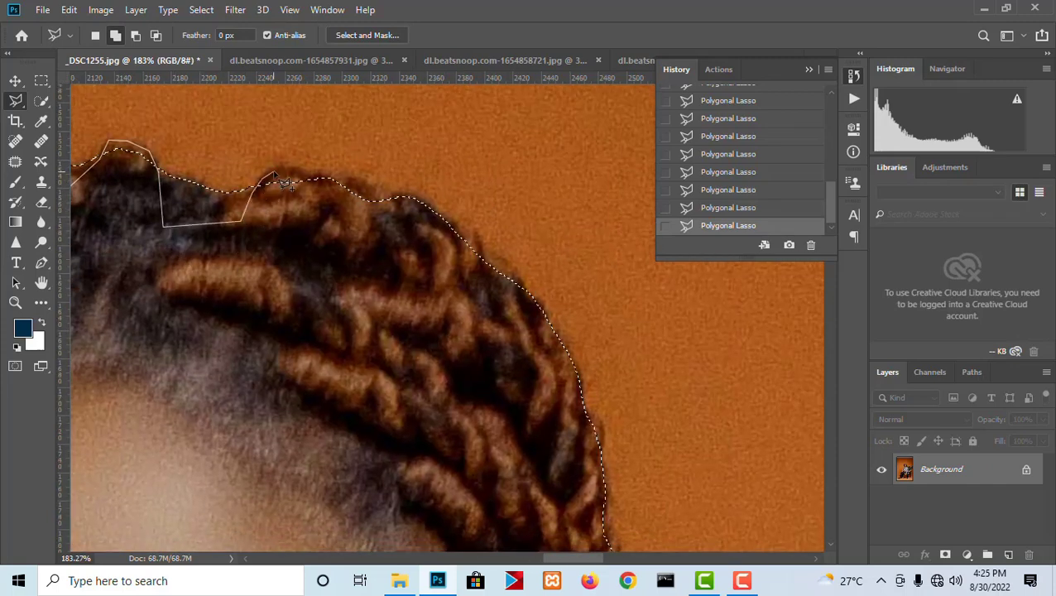
click(320, 171)
click(378, 191)
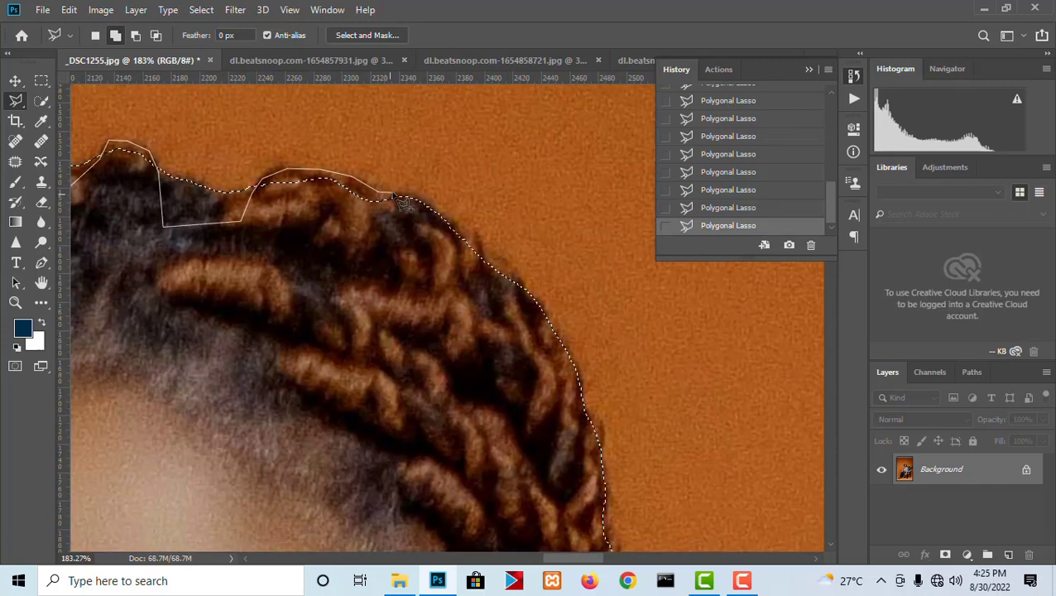
click(408, 195)
drag(475, 404, 476, 184)
- Continue the outline down the braids on the chair side and close it across the face to add the hair edges
click(554, 259)
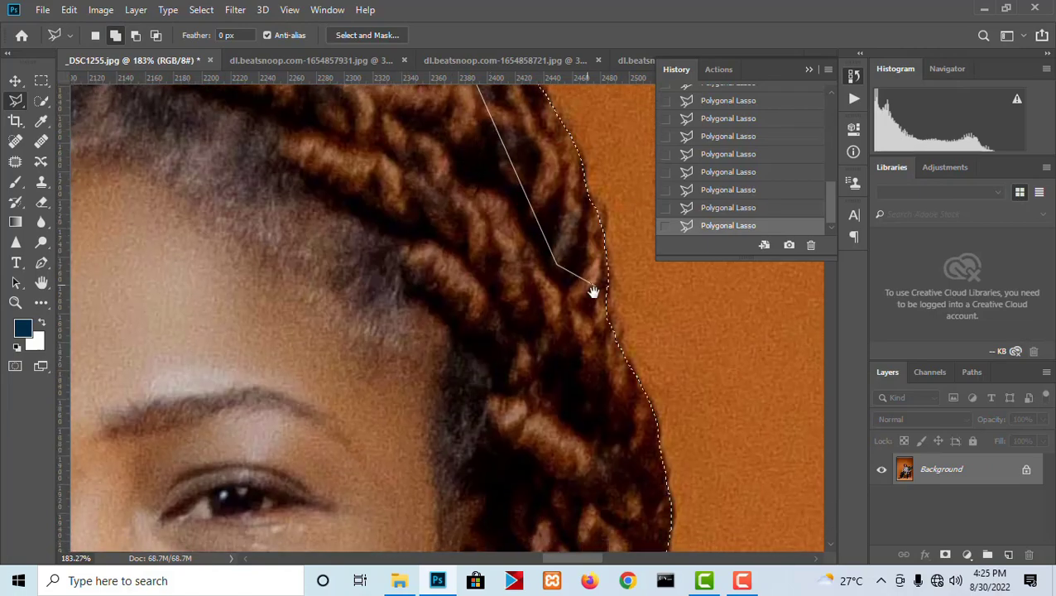
drag(590, 289, 485, 378)
click(500, 354)
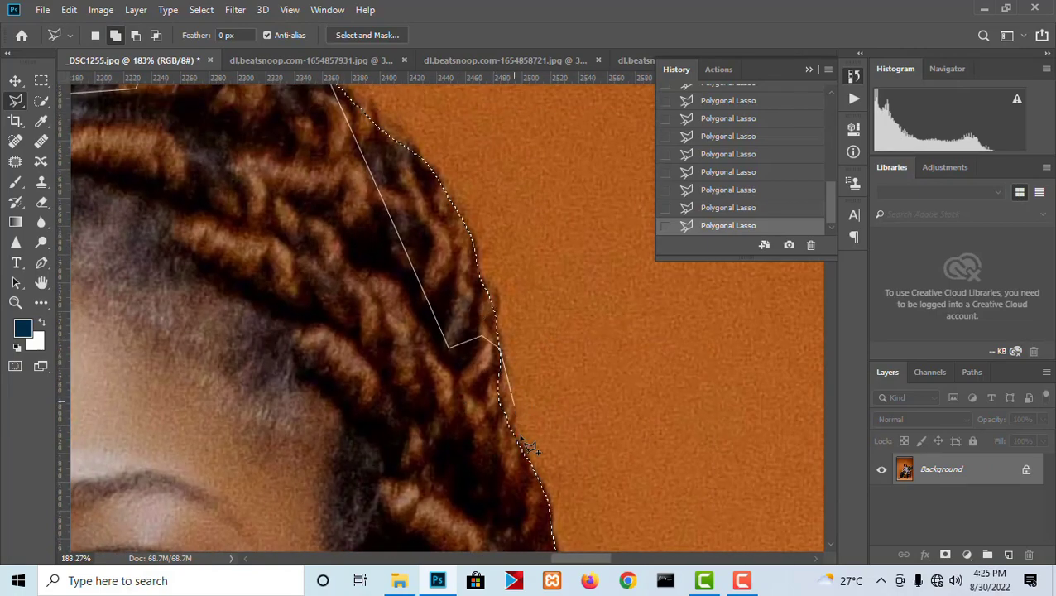
drag(542, 509, 520, 213)
click(520, 255)
drag(493, 345, 507, 187)
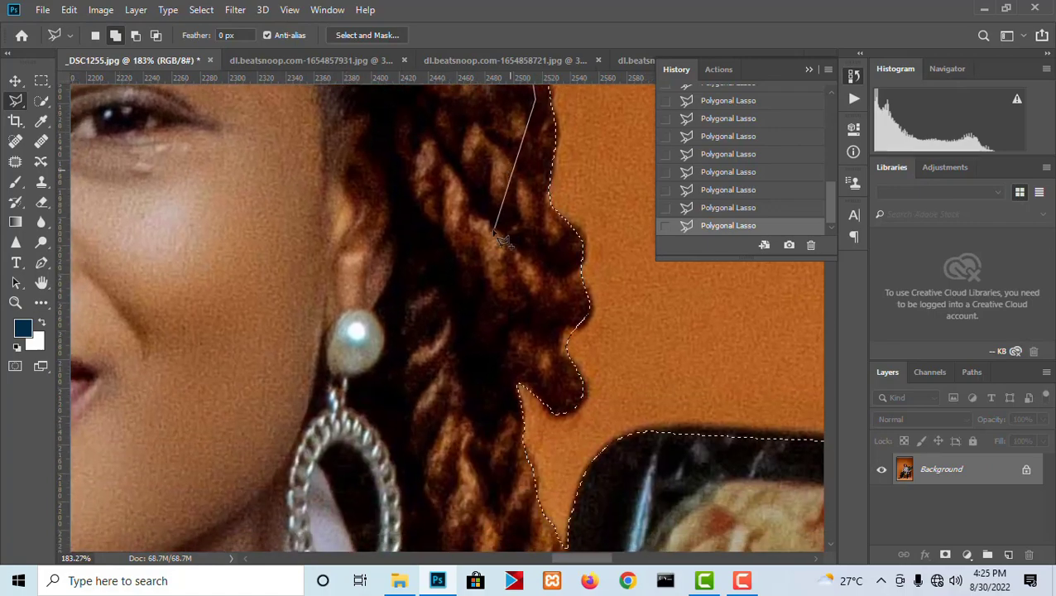
click(492, 243)
click(479, 333)
double_click(223, 346)
- Subtract the background notch between the two braid curls above the chair back and the sliver beside the curl above
scroll(505, 278, down, 1)
scroll(615, 310, up, 2)
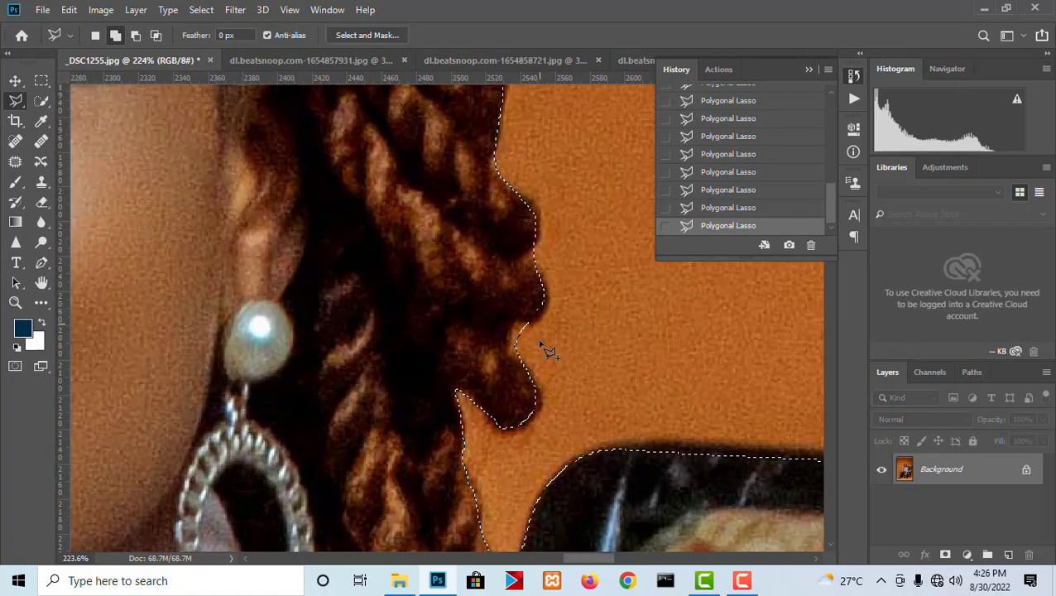
click(515, 322)
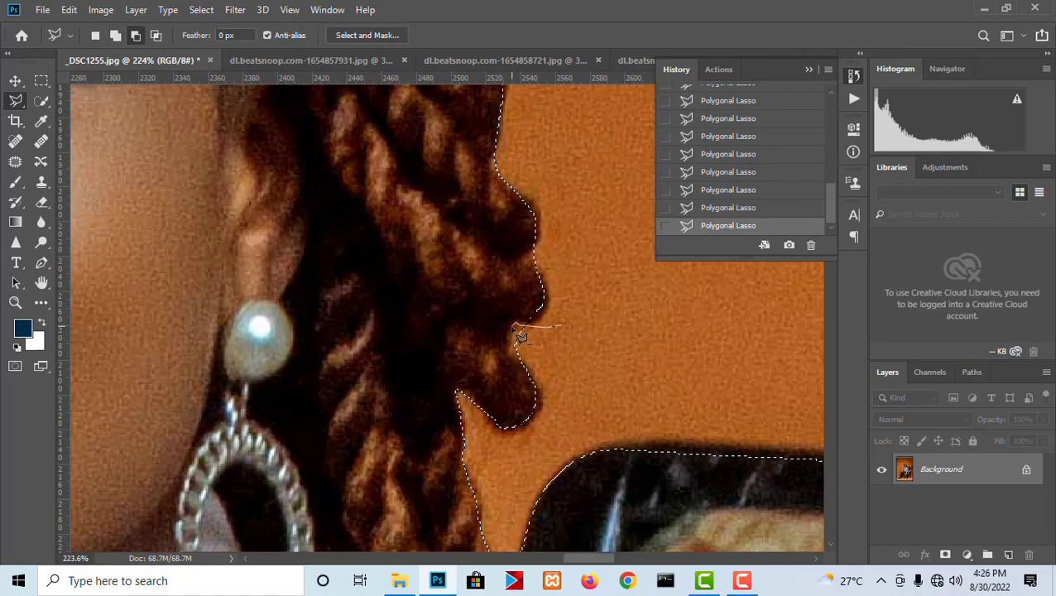
click(511, 330)
click(514, 346)
double_click(633, 344)
scroll(582, 347, up, 4)
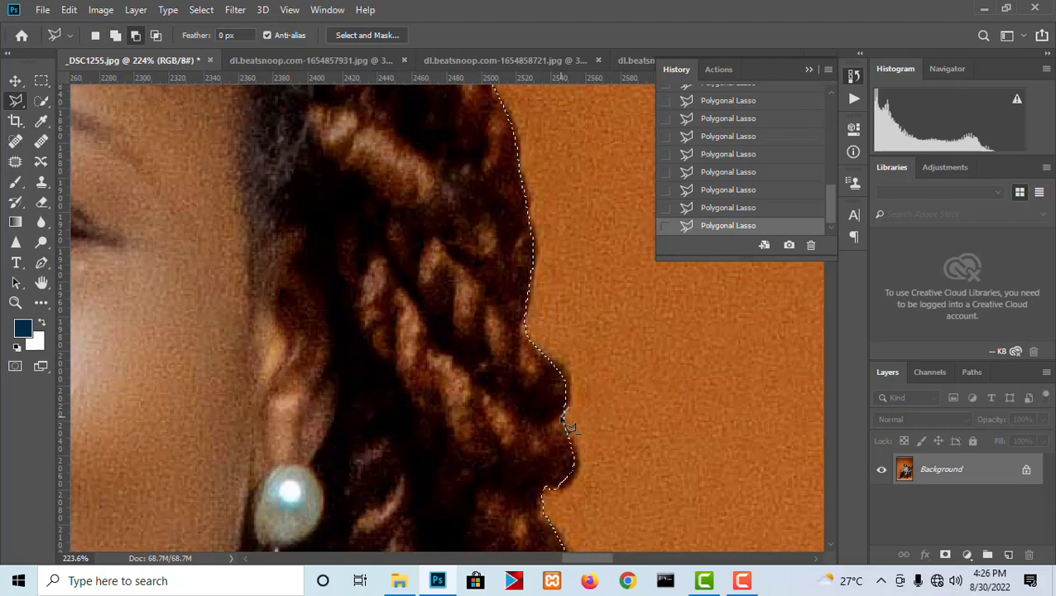
double_click(672, 413)
- Subtract the background wedge between the jacket's elbow and the floral armrest from the selection
scroll(647, 318, down, 2)
drag(536, 258, 606, 385)
scroll(538, 219, down, 4)
scroll(519, 201, down, 3)
scroll(393, 294, up, 8)
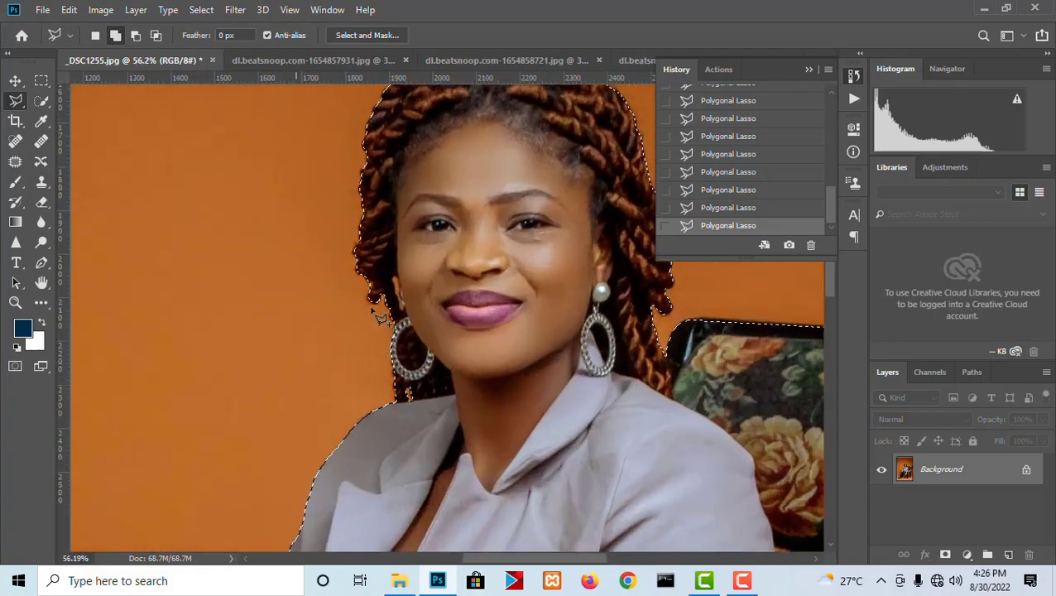
scroll(421, 284, down, 5)
scroll(429, 294, down, 4)
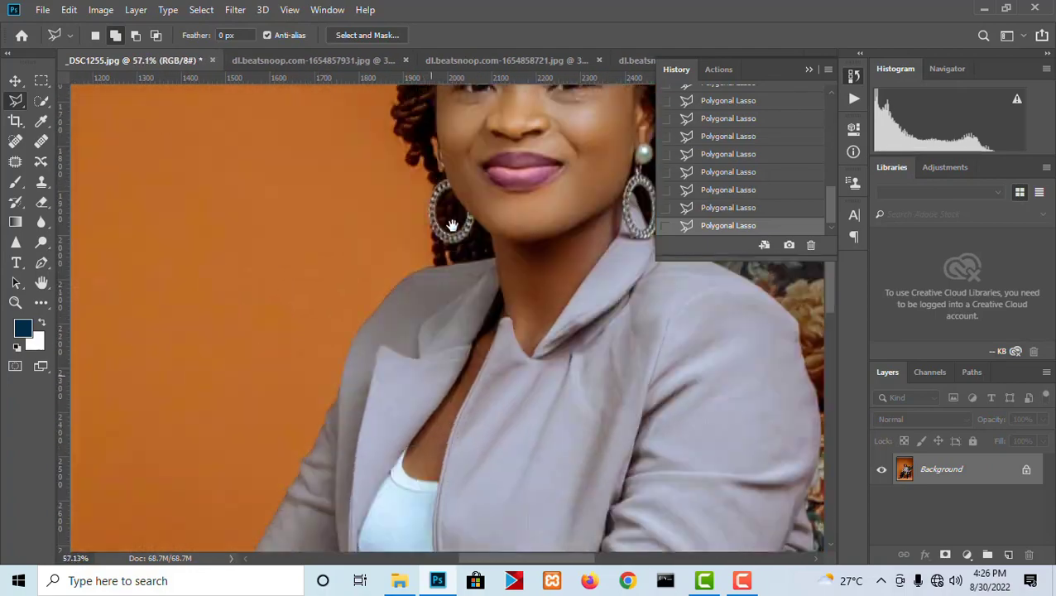
scroll(447, 273, down, 5)
scroll(457, 263, up, 3)
scroll(453, 262, up, 5)
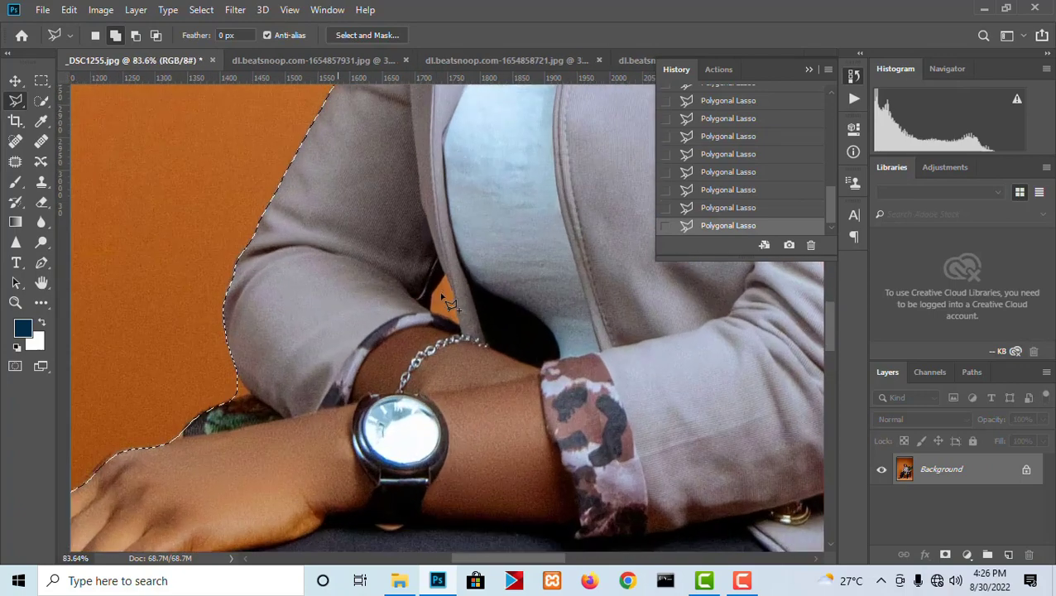
drag(217, 331, 438, 358)
click(477, 371)
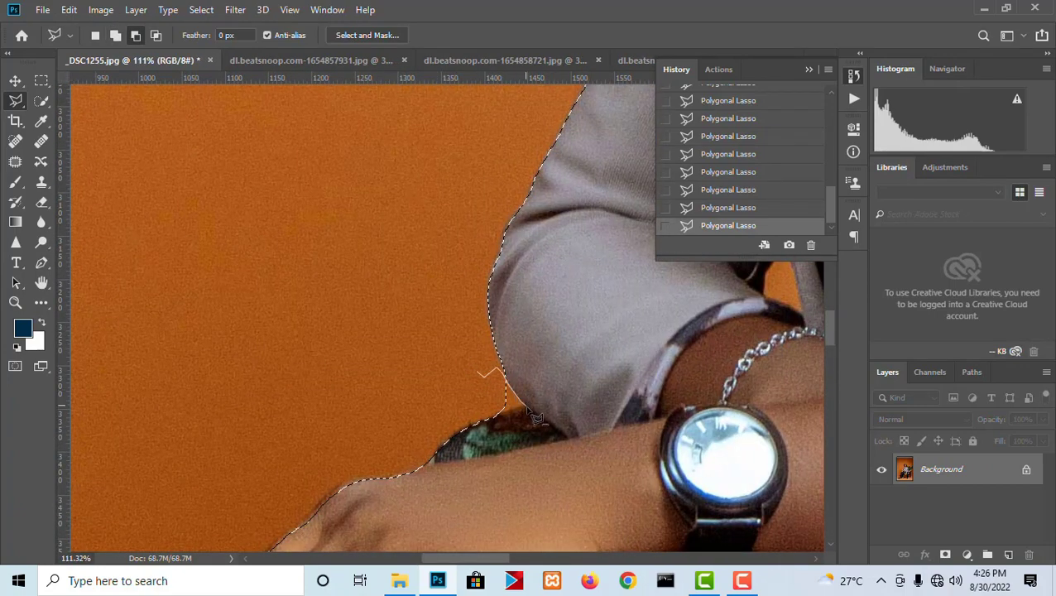
double_click(421, 412)
- Subtract the orange gap enclosed by the jacket front, sleeve and cuff above the bracelet from the selection
scroll(379, 287, down, 4)
drag(502, 346, 443, 323)
scroll(685, 210, up, 3)
scroll(580, 278, up, 4)
drag(577, 303, 421, 341)
scroll(507, 307, up, 4)
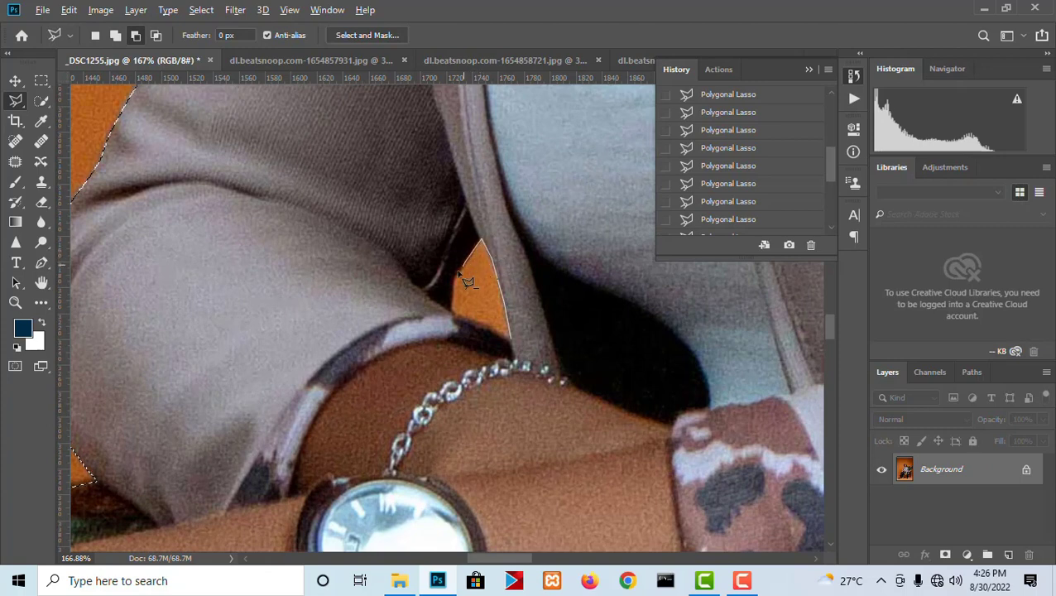
click(511, 343)
- Add the outer edge of the resting hand, from the wrist along the knuckles to the finger, to the selection
scroll(364, 248, down, 5)
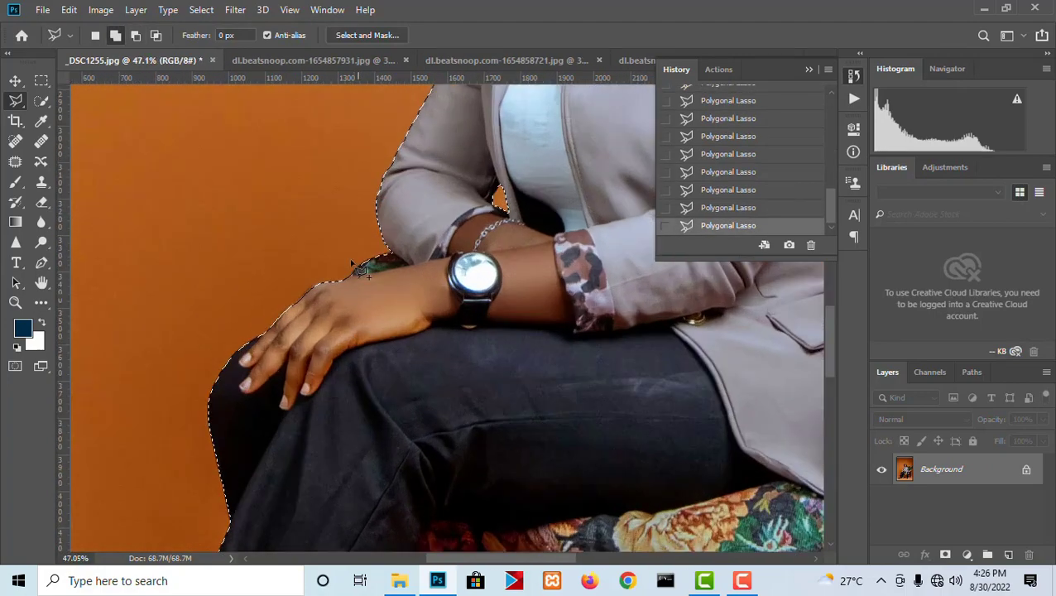
scroll(361, 240, up, 4)
scroll(377, 231, down, 5)
scroll(370, 295, up, 7)
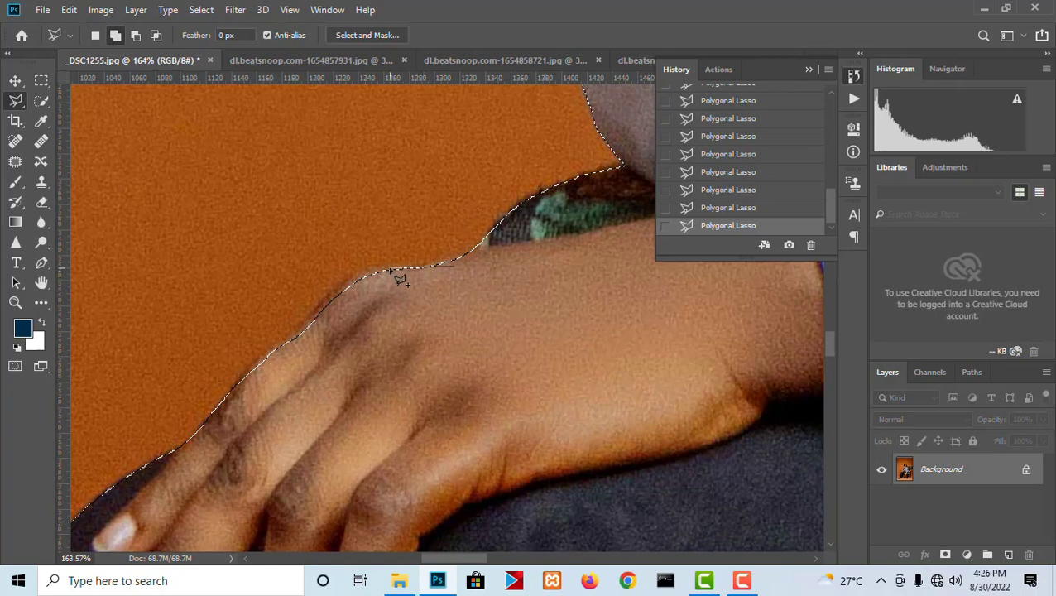
click(362, 278)
click(292, 332)
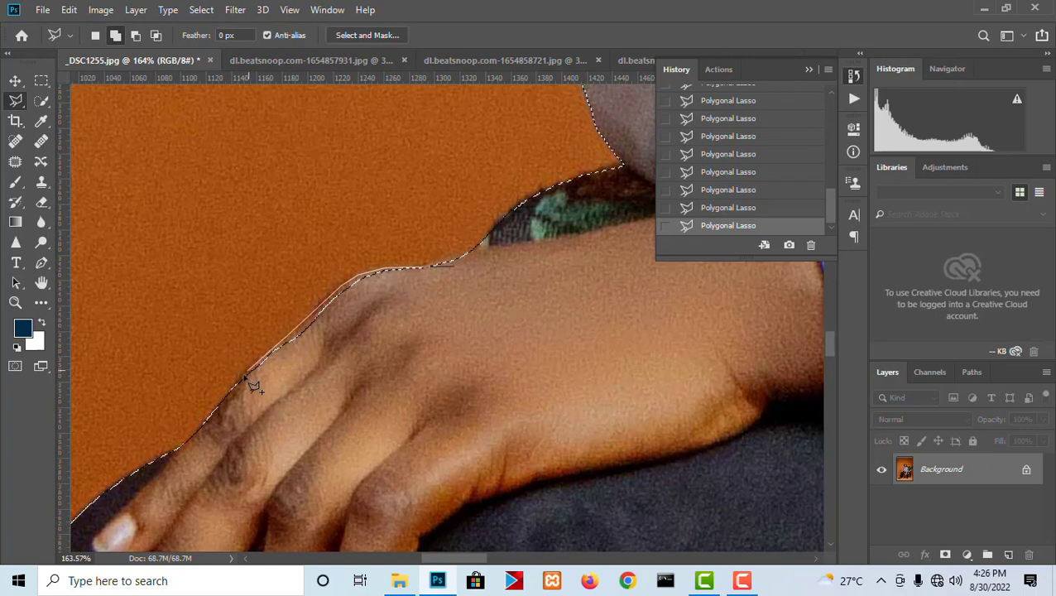
click(238, 379)
click(218, 404)
click(217, 417)
drag(271, 471, 282, 339)
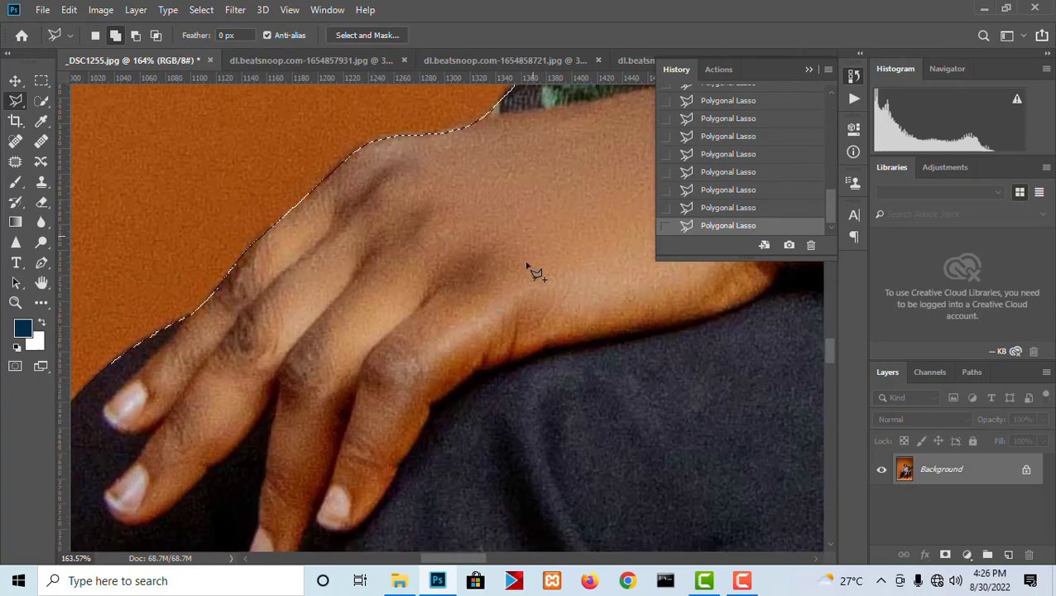
- Examine the full selection outline around the seated woman and the chair for missed areas
scroll(530, 271, down, 8)
scroll(625, 295, down, 2)
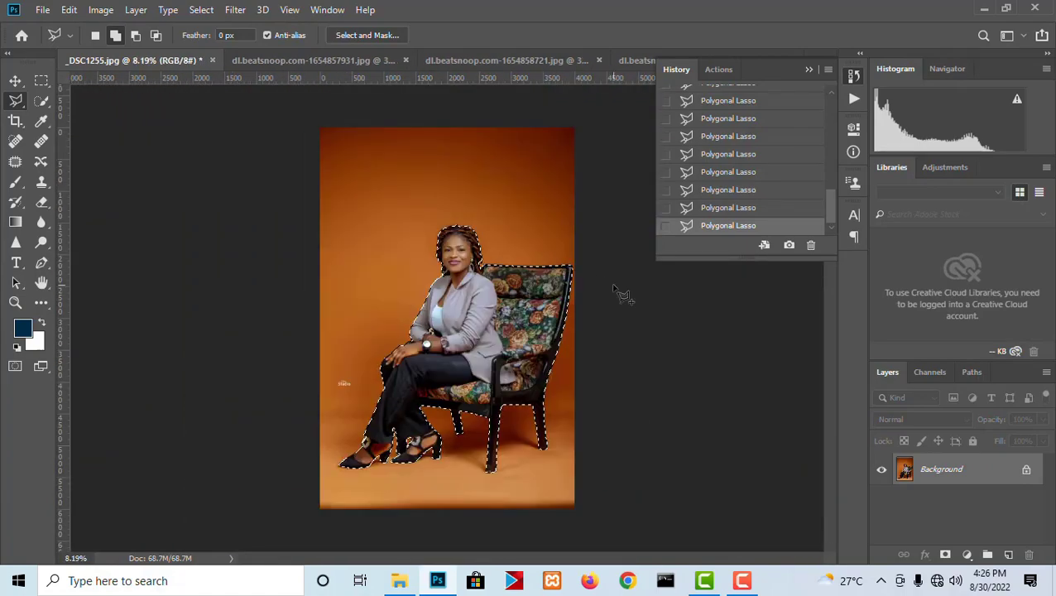
scroll(496, 269, up, 1)
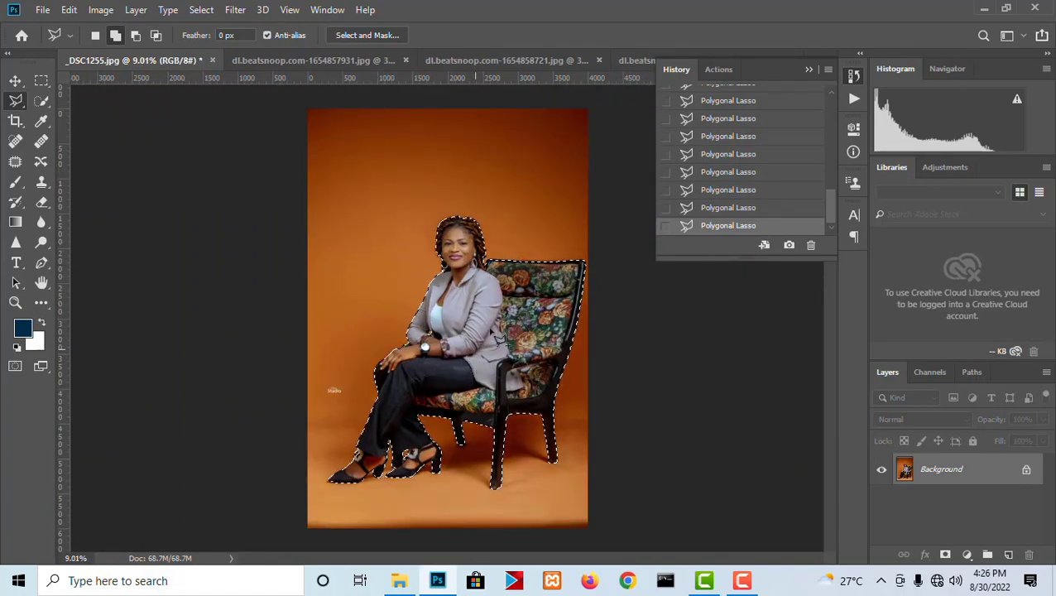
scroll(521, 354, up, 2)
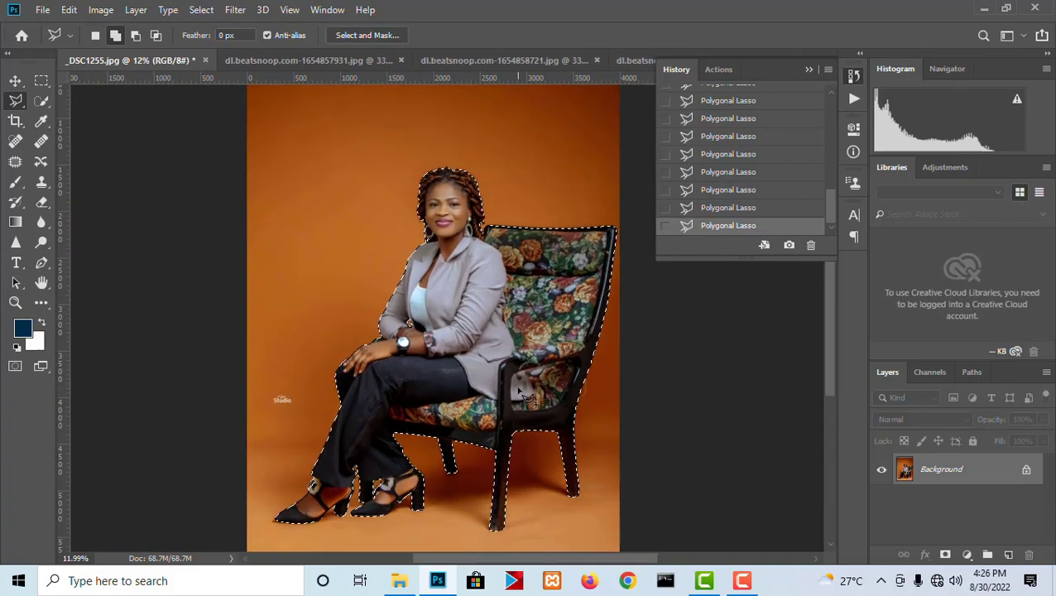
scroll(446, 273, up, 2)
scroll(438, 240, down, 3)
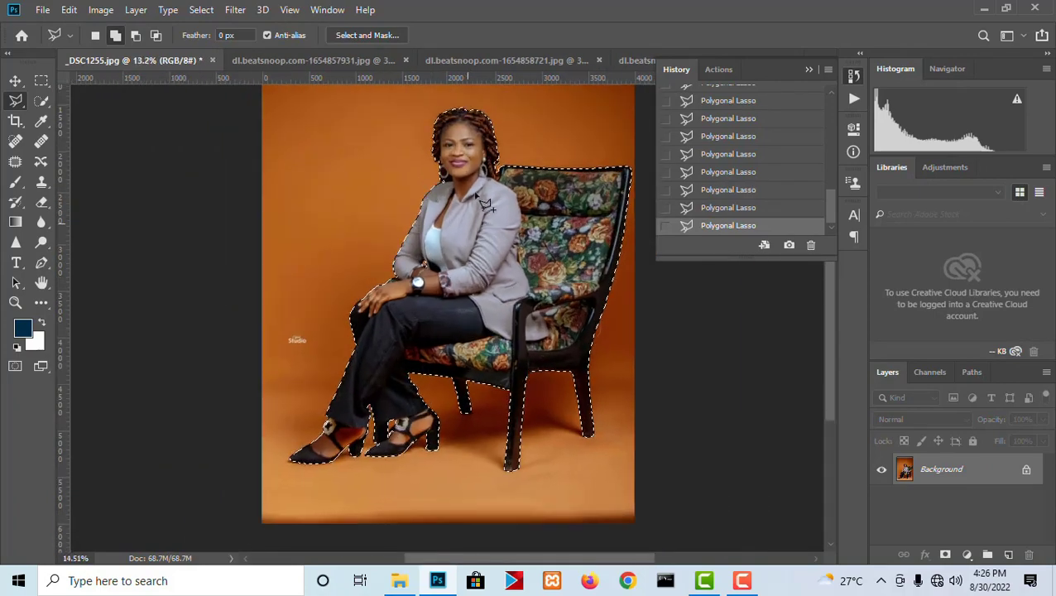
scroll(434, 215, up, 3)
scroll(428, 196, down, 4)
scroll(427, 199, down, 1)
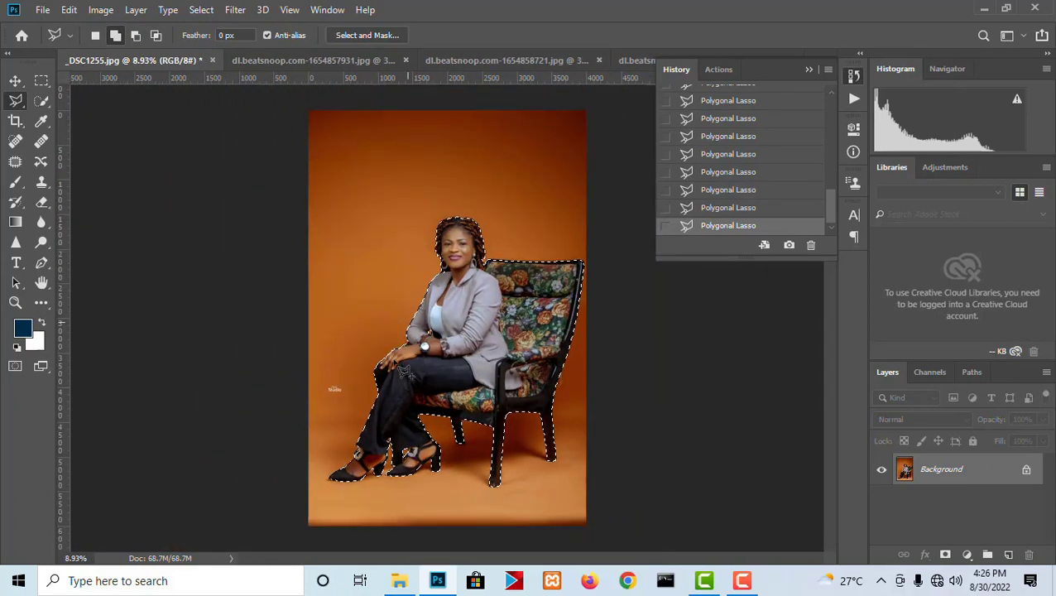
- Feather the selection around the woman and chair with a radius of 3 pixels
scroll(472, 249, up, 2)
right_click(468, 268)
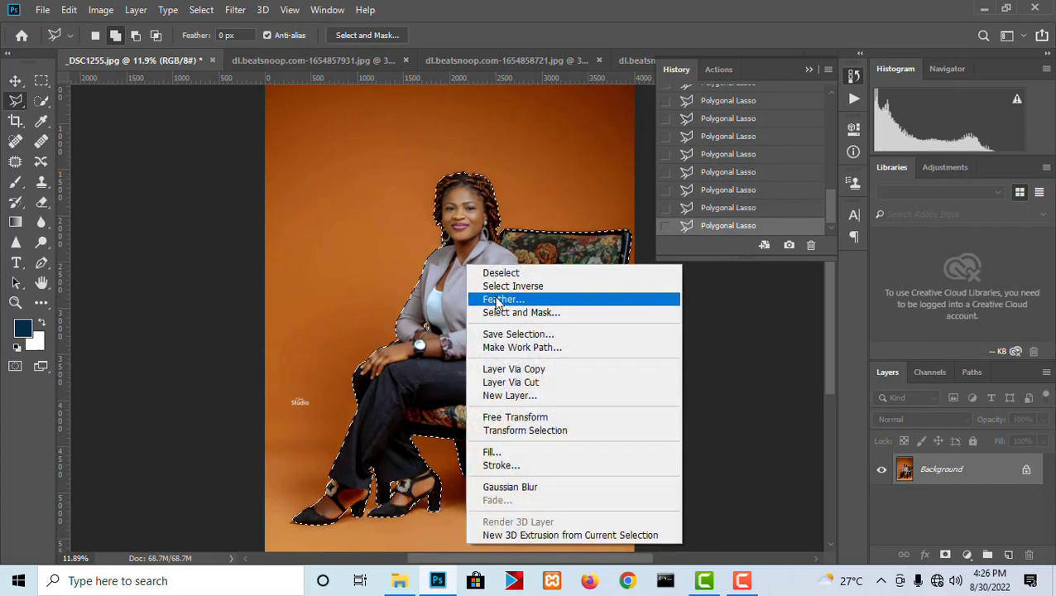
click(498, 299)
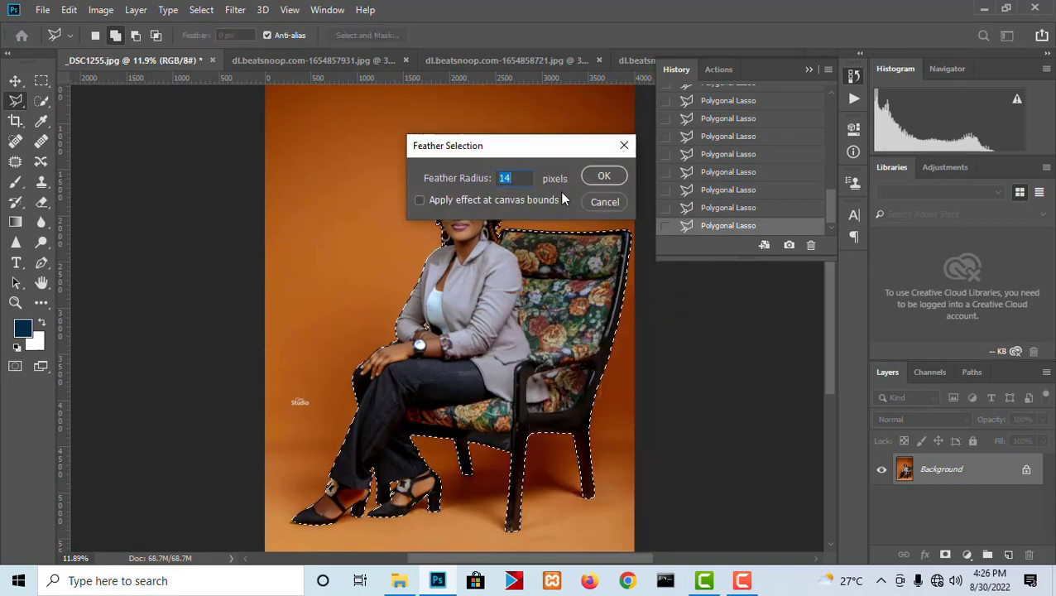
text(3)
click(605, 179)
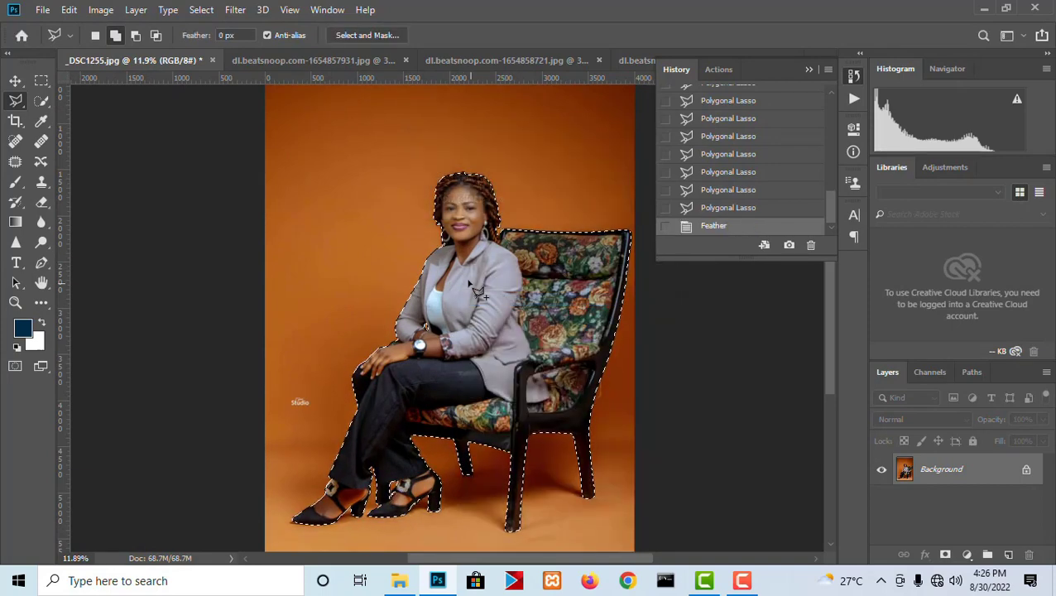
- Copy the selected woman and chair from the background onto a new layer
scroll(478, 306, down, 1)
scroll(477, 315, up, 1)
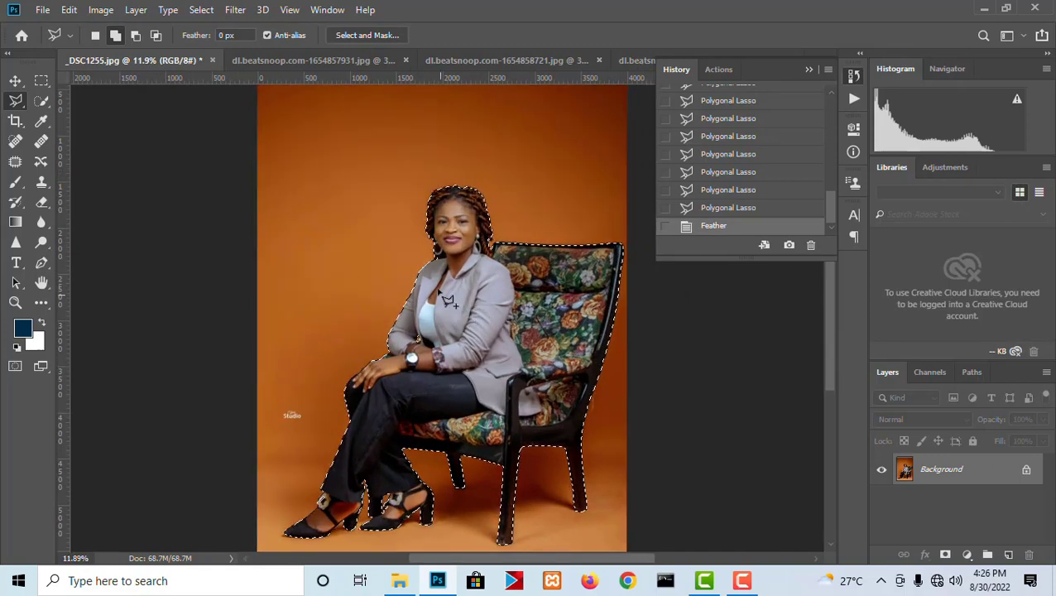
scroll(482, 319, down, 1)
right_click(493, 308)
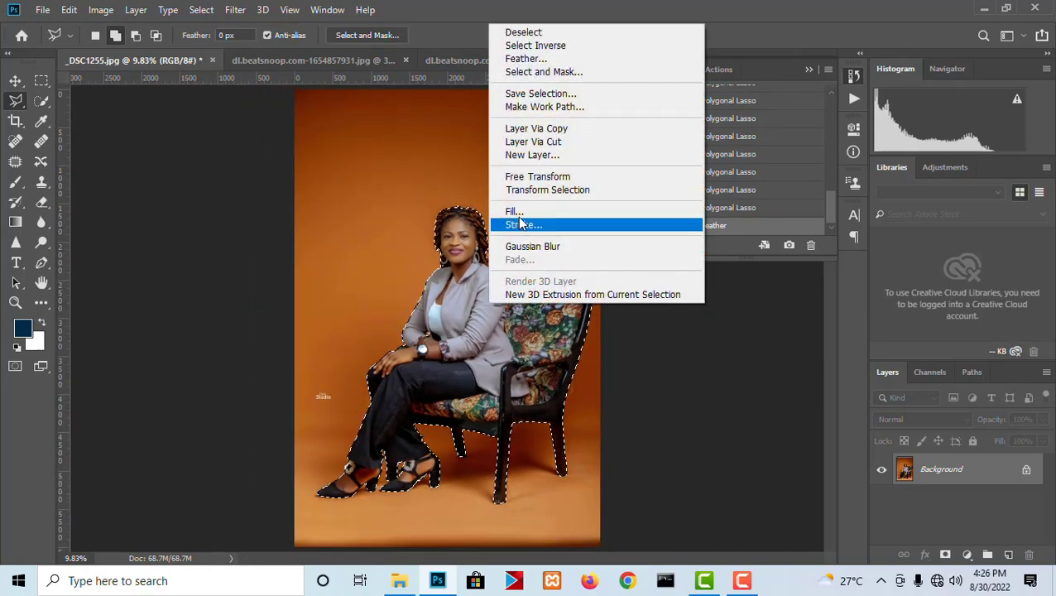
click(534, 129)
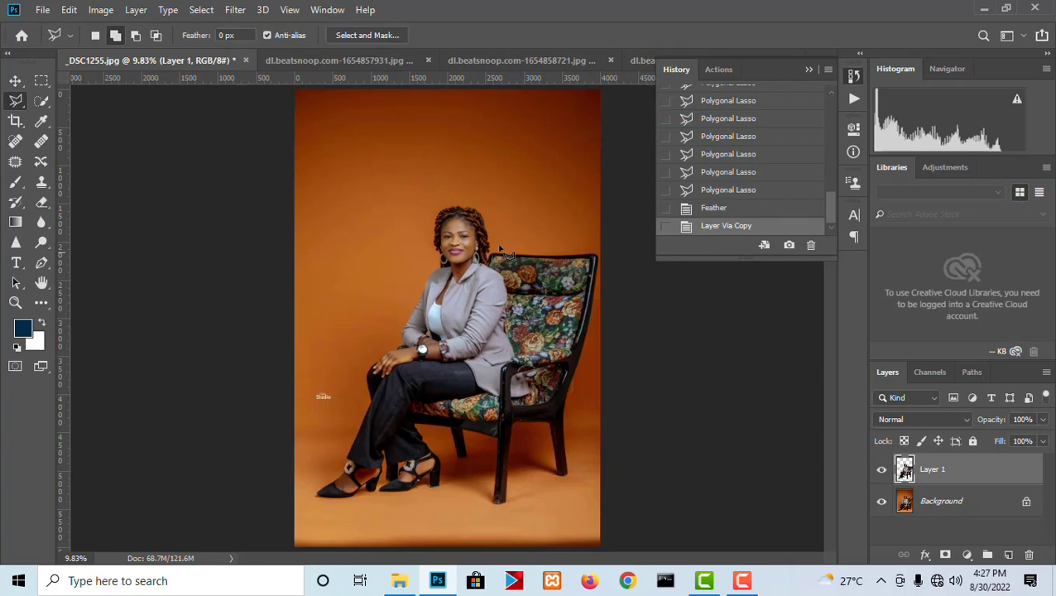
- Duplicate the Background layer and desaturate the copy beneath the cutout
click(953, 503)
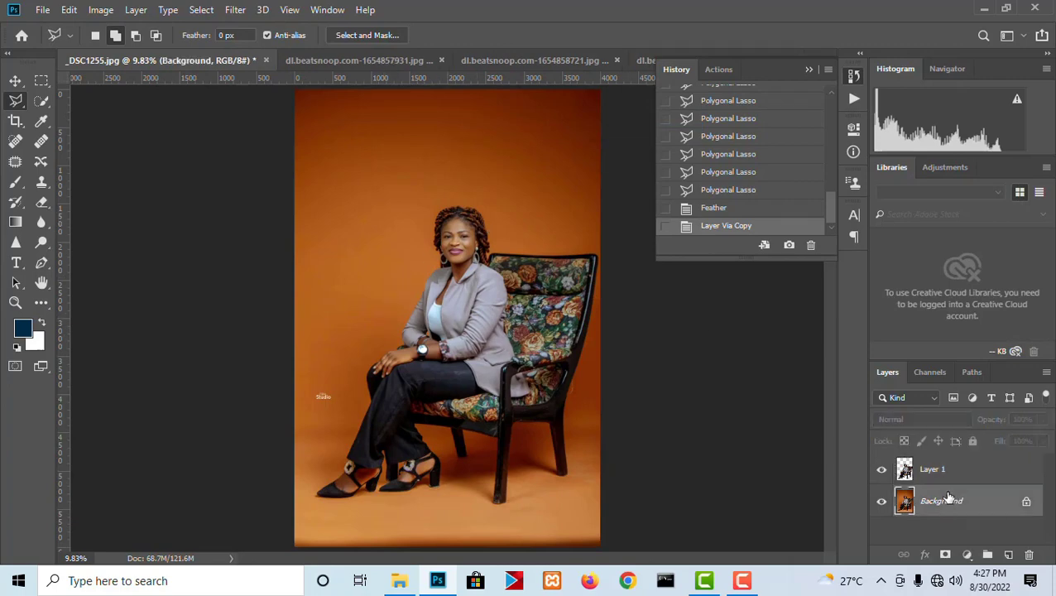
key(ctrl+j)
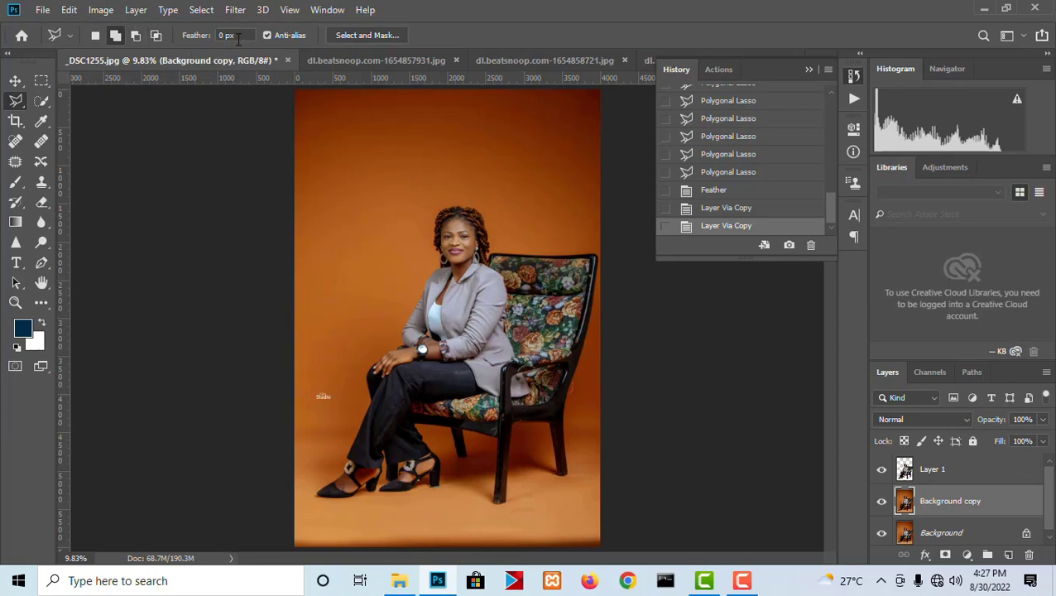
click(103, 10)
mouse_move(188, 60)
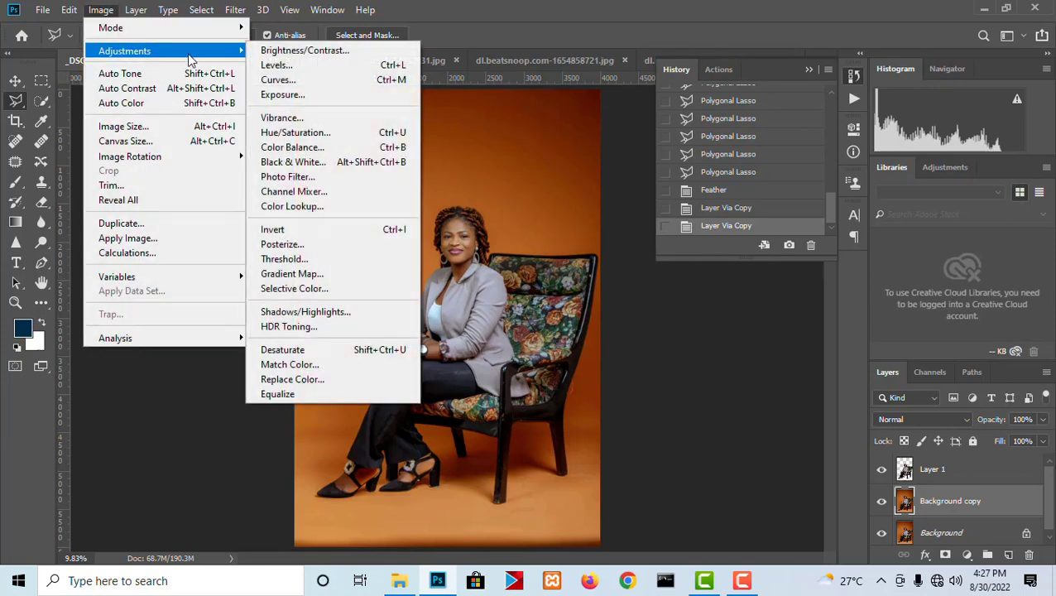
click(301, 350)
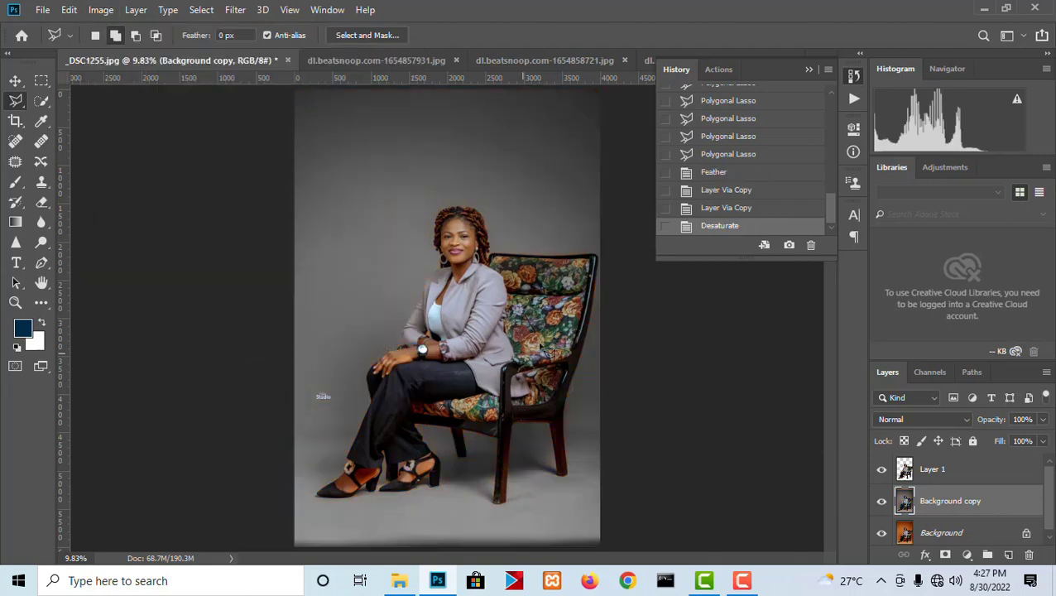
- Try the Hard Mix blend mode on the desaturated background copy and settle on Hard Light
click(15, 81)
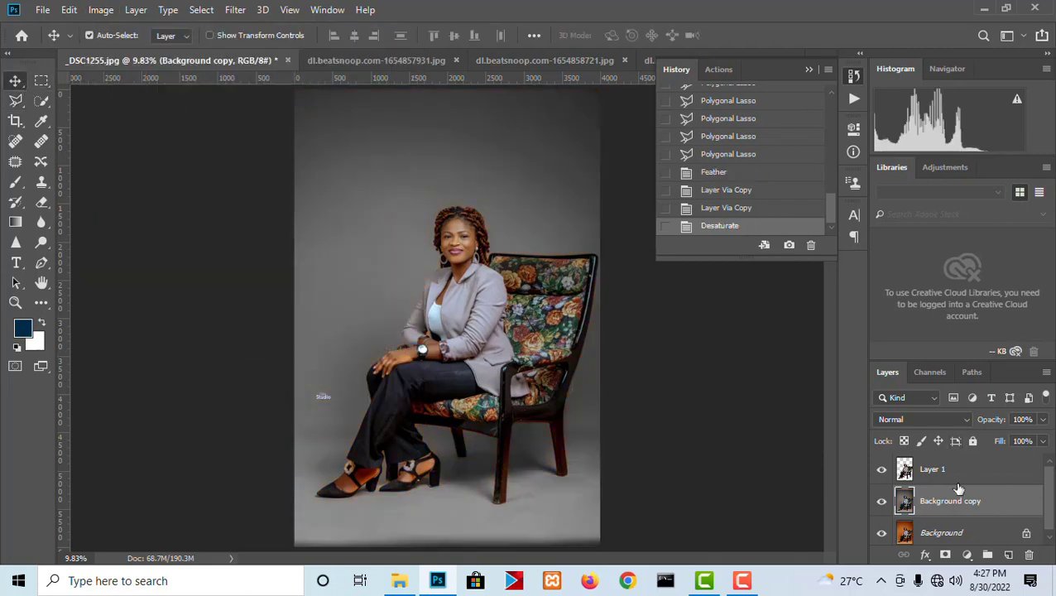
click(912, 415)
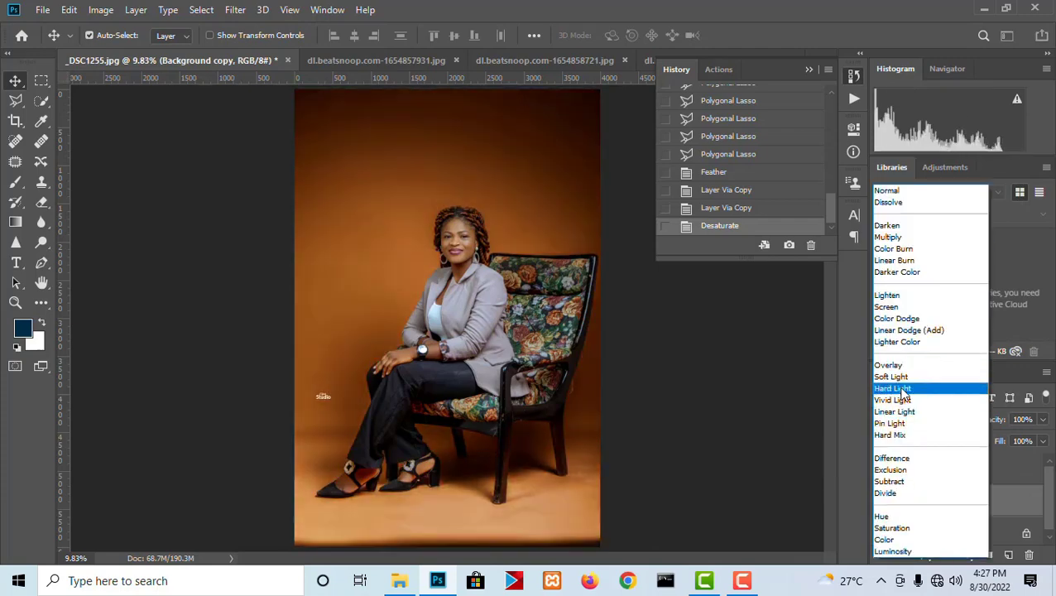
click(903, 437)
click(903, 416)
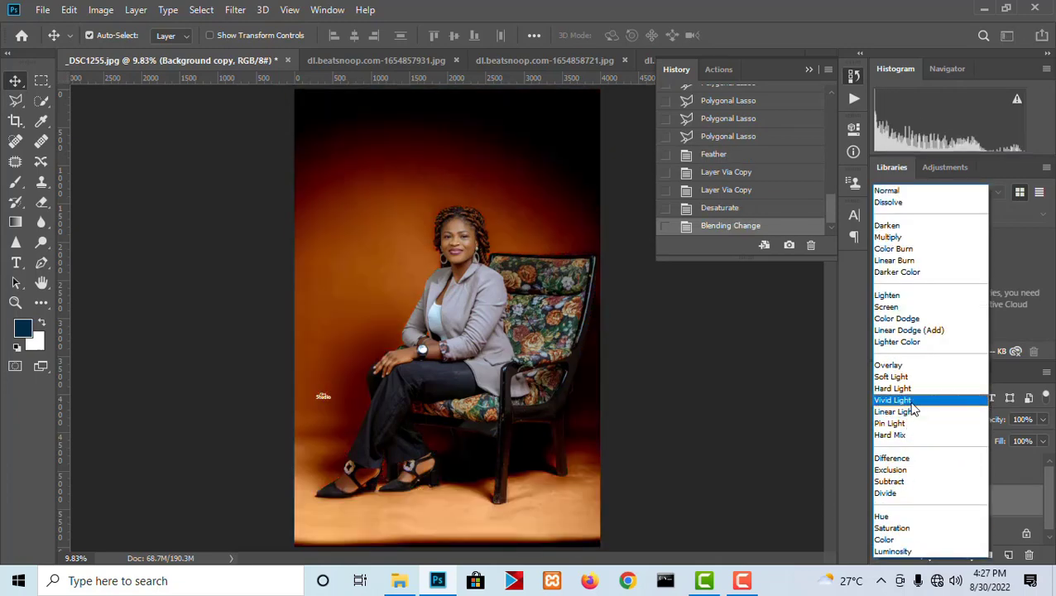
click(911, 389)
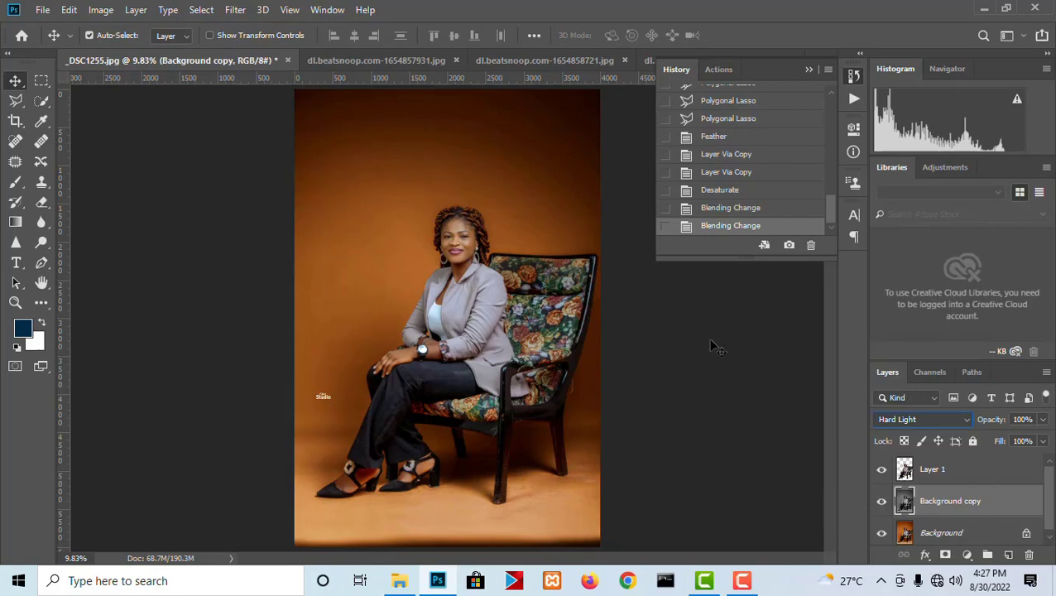
- Place the living-room image from dl.beatsnoop.com-1654857931.jpg into _DSC1255.jpg, behind the woman and chair cutout
click(358, 60)
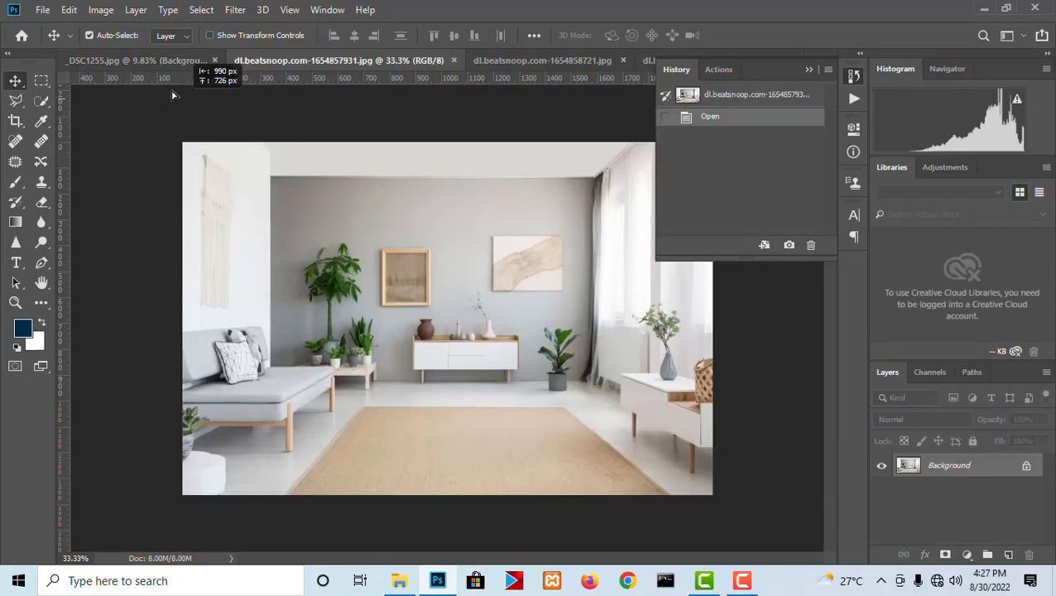
click(157, 63)
drag(415, 294, 414, 295)
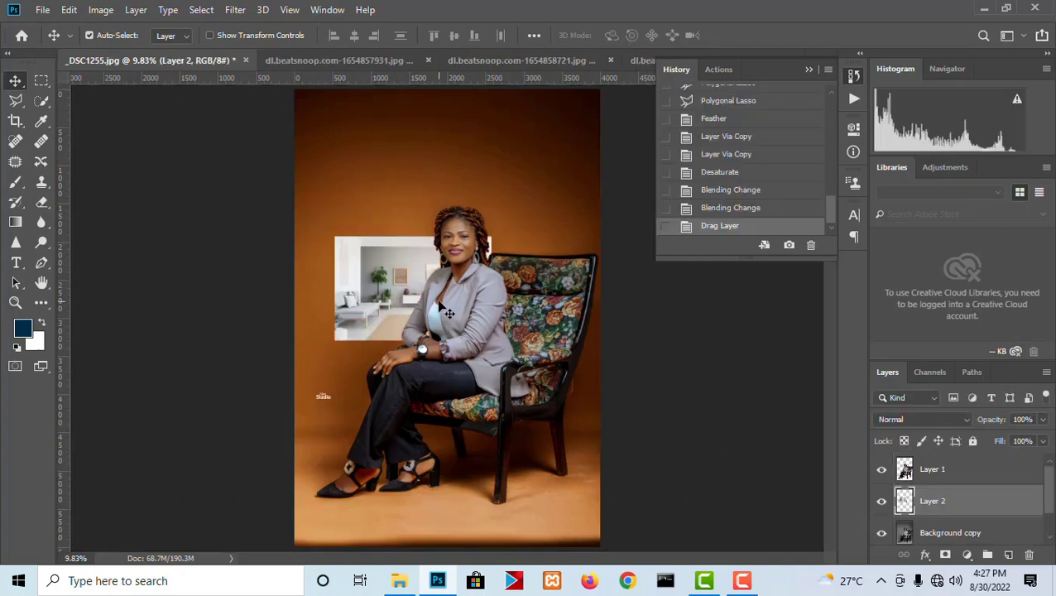
- Enlarge the living-room layer to about 471% and position it so the room covers the whole canvas
click(210, 35)
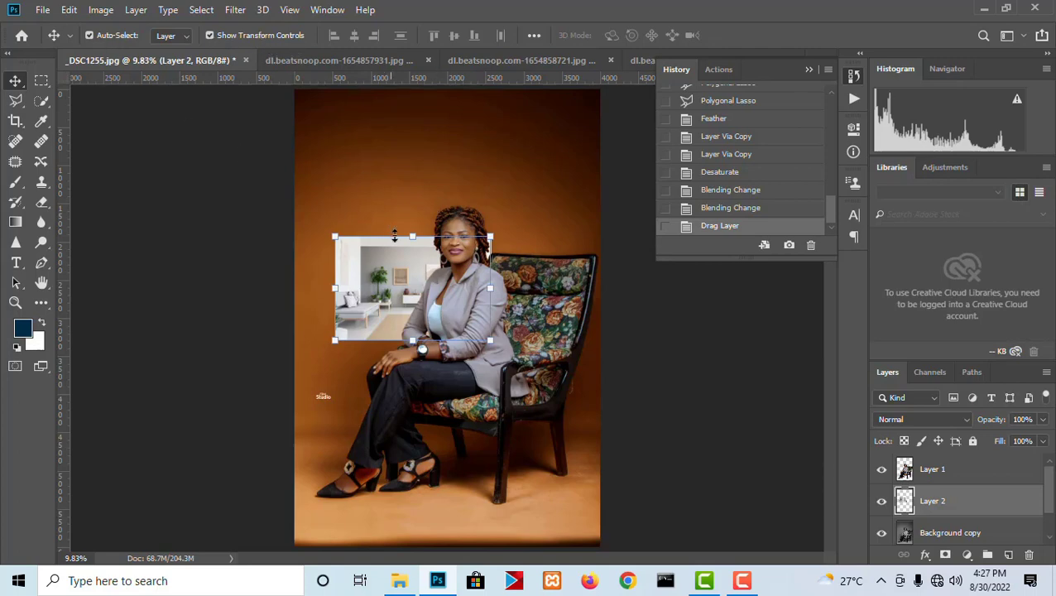
drag(335, 235, 213, 111)
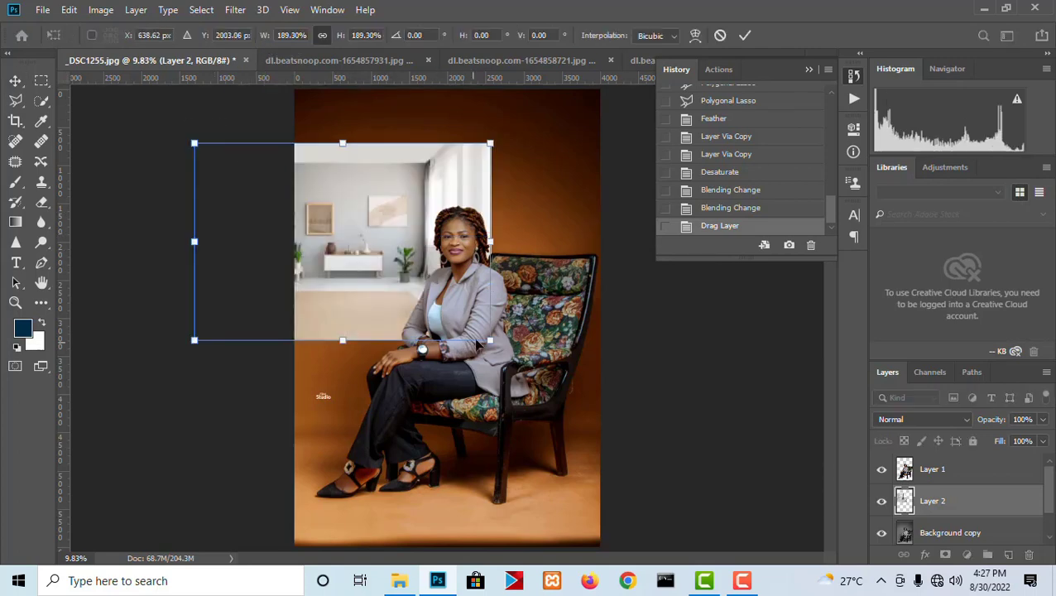
drag(489, 341, 721, 571)
drag(593, 467, 542, 482)
drag(142, 158, 25, 79)
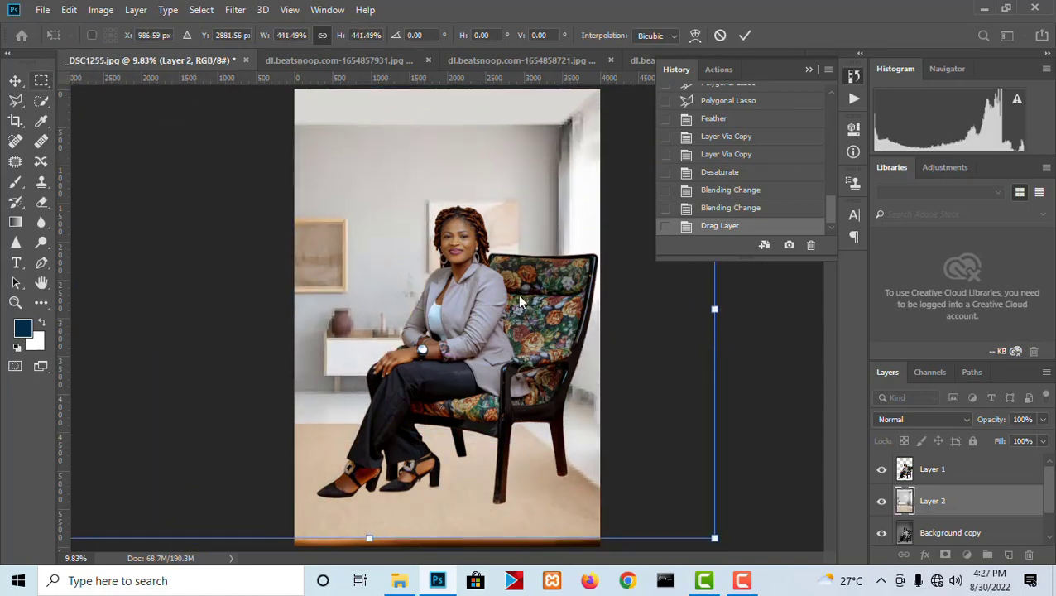
scroll(456, 298, down, 2)
drag(631, 470, 665, 498)
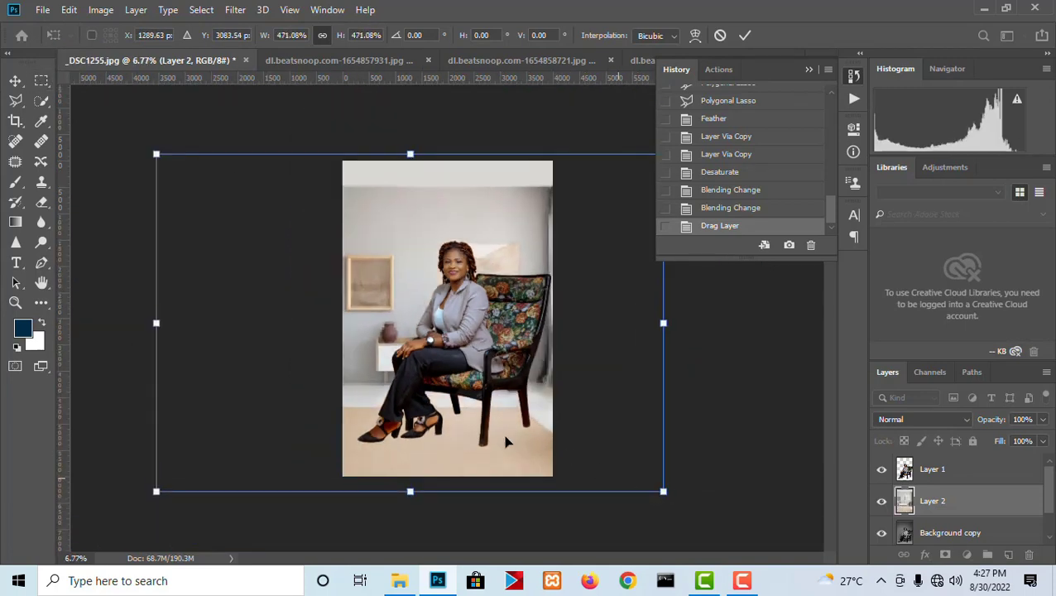
drag(505, 437, 489, 432)
key(Return)
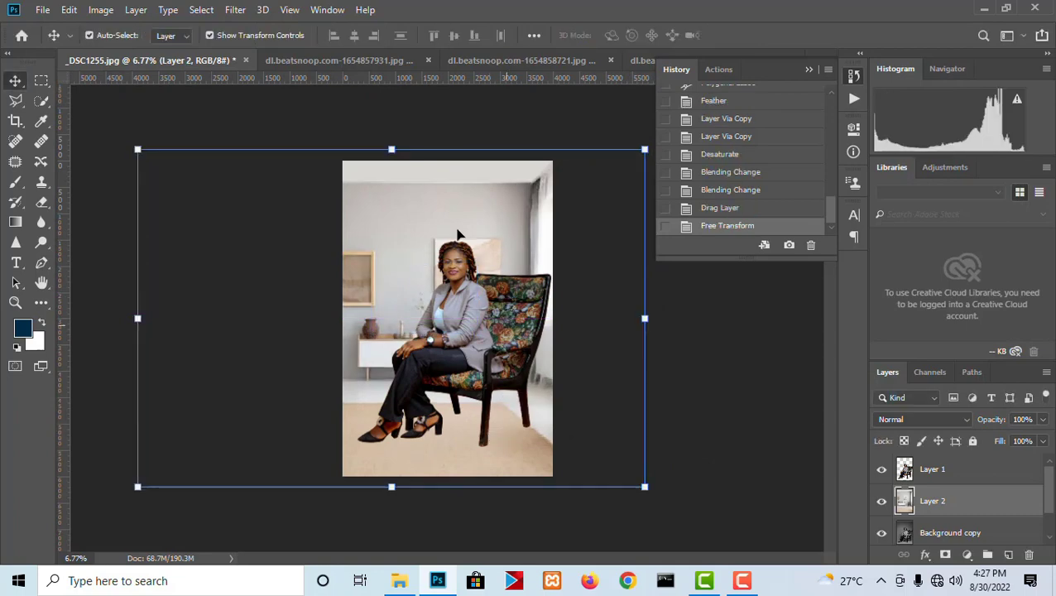
- Shift the living-room layer sideways so the plants and sofa show beside the woman, and collapse the history list
scroll(457, 232, up, 2)
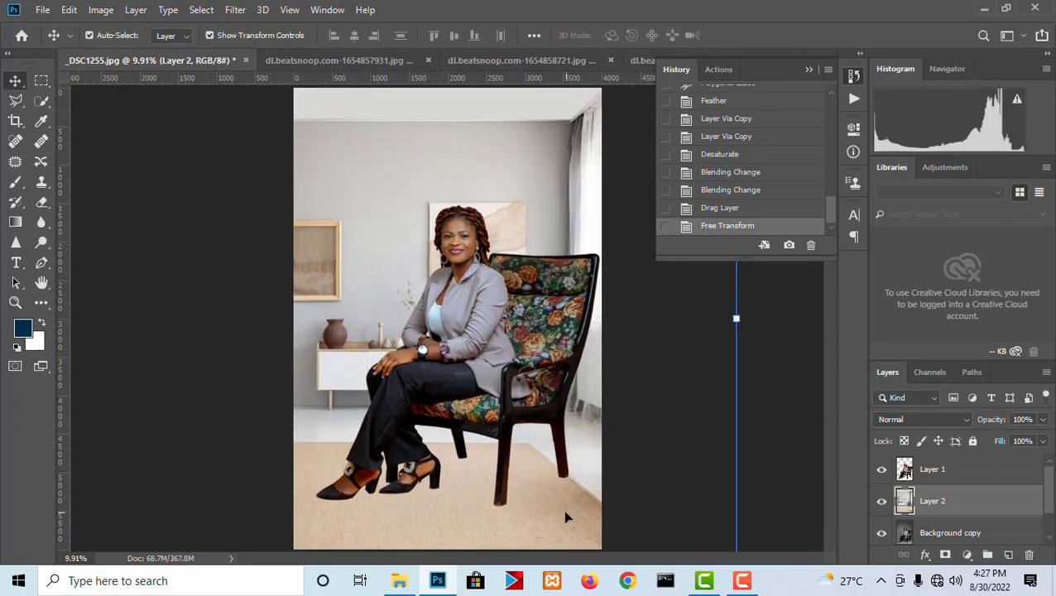
drag(565, 517, 576, 498)
scroll(500, 521, up, 1)
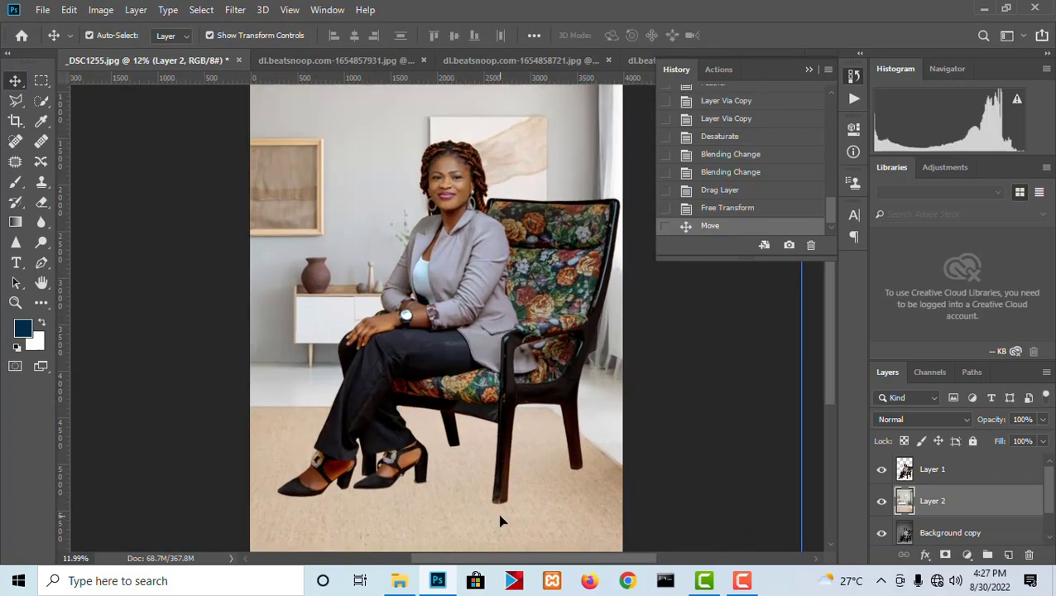
click(855, 82)
scroll(650, 149, down, 3)
drag(521, 223, 631, 207)
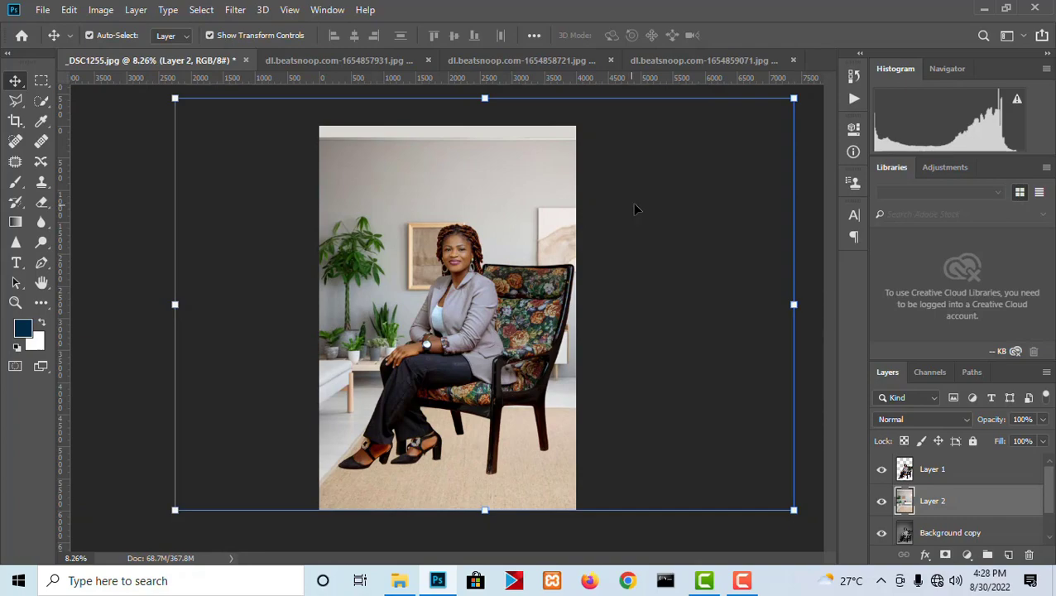
- Deselect the room layer and examine the cutout edges of the shoes and chair legs against the rug
click(662, 262)
scroll(407, 480, up, 16)
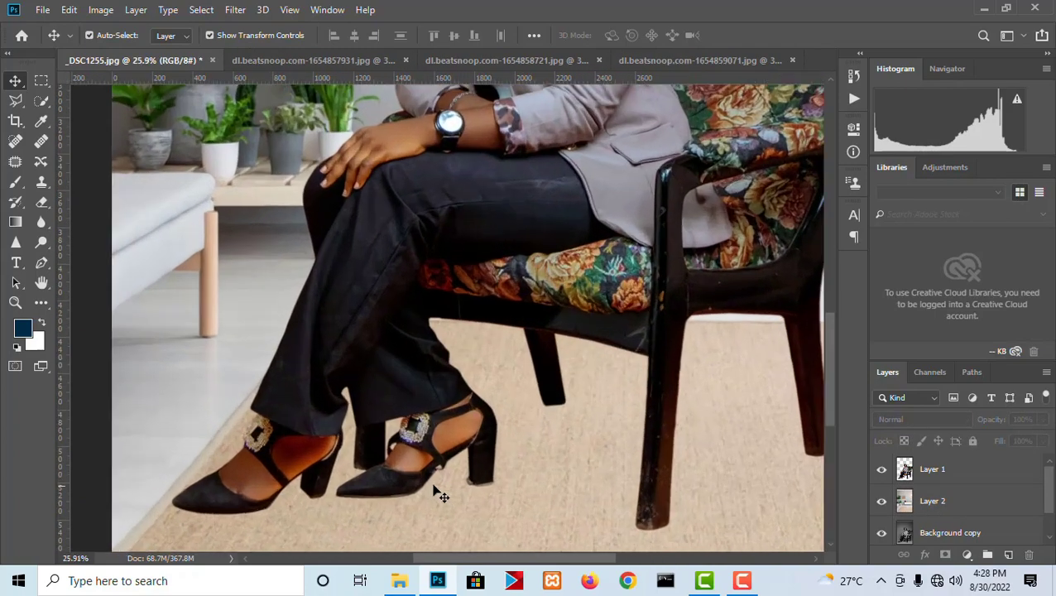
drag(445, 474, 704, 282)
scroll(367, 344, up, 2)
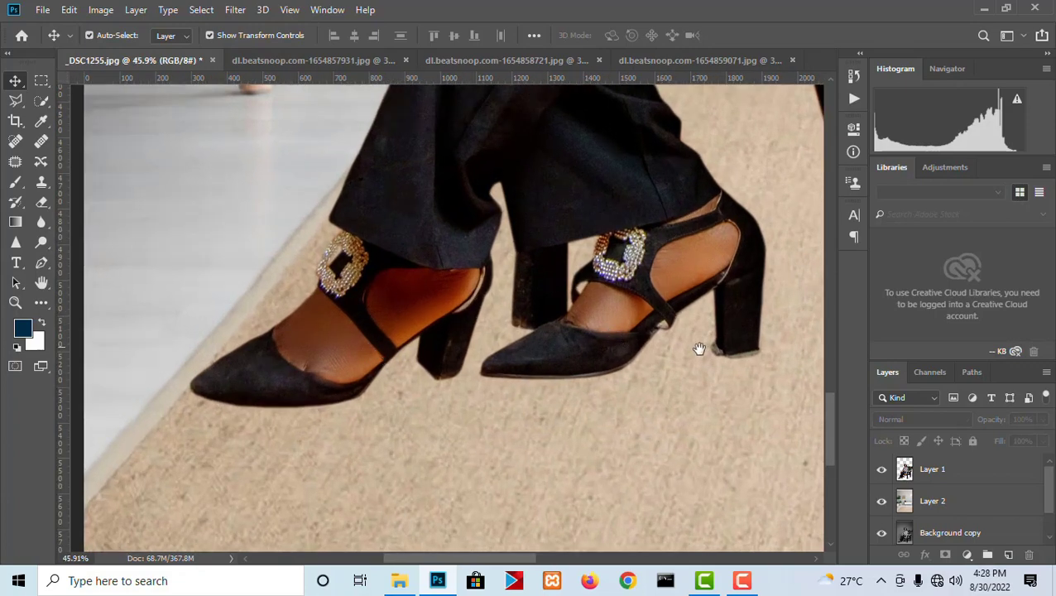
drag(700, 348, 365, 330)
scroll(572, 336, down, 7)
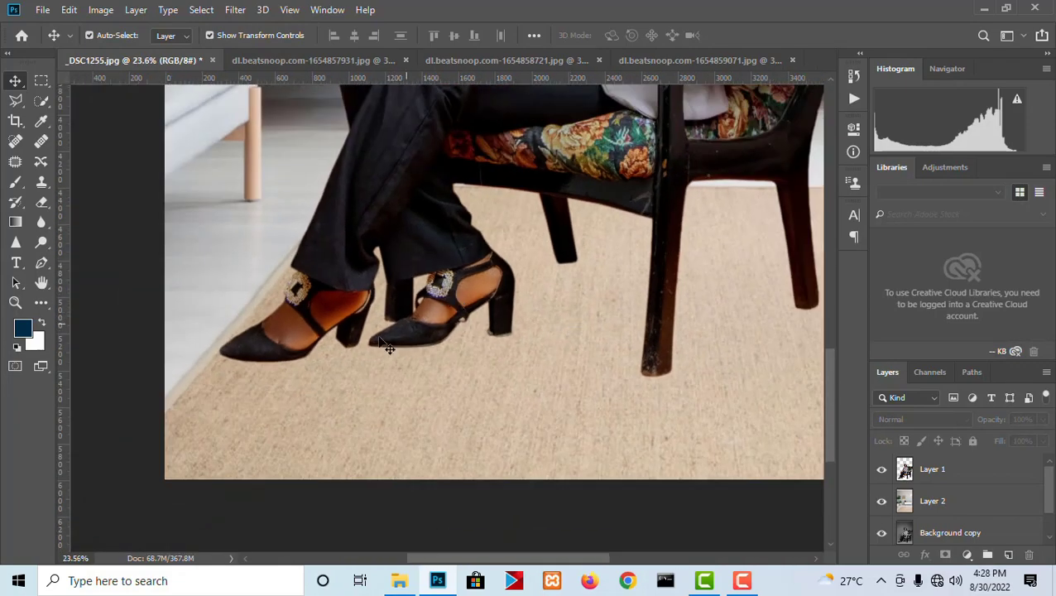
scroll(316, 421, down, 10)
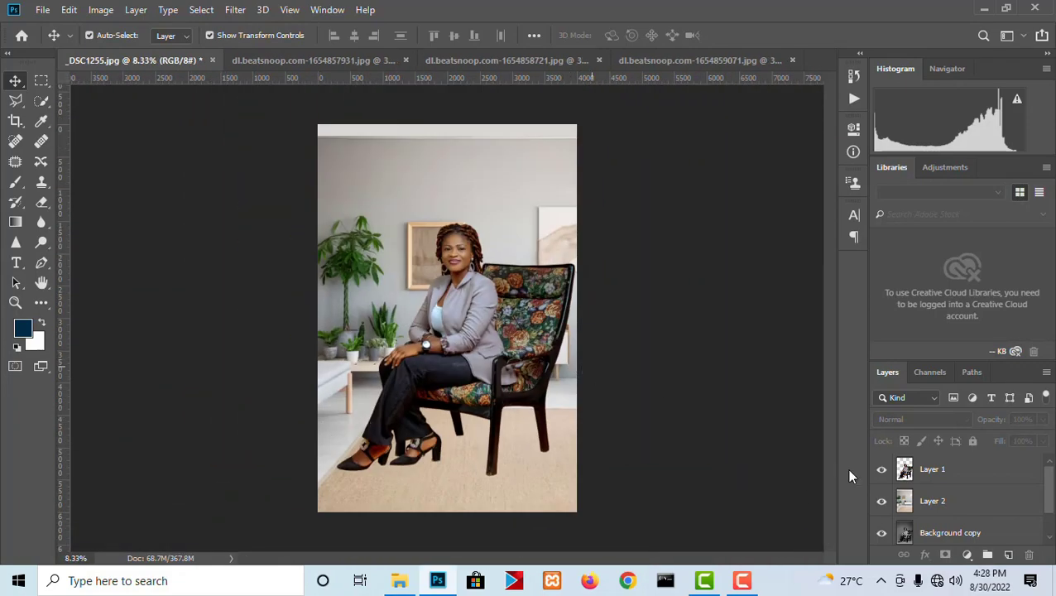
- Enlarge the living-room layer to about 118%, keeping the room covering the whole canvas around the seated woman
click(946, 503)
click(547, 103)
click(547, 208)
key(ctrl+t)
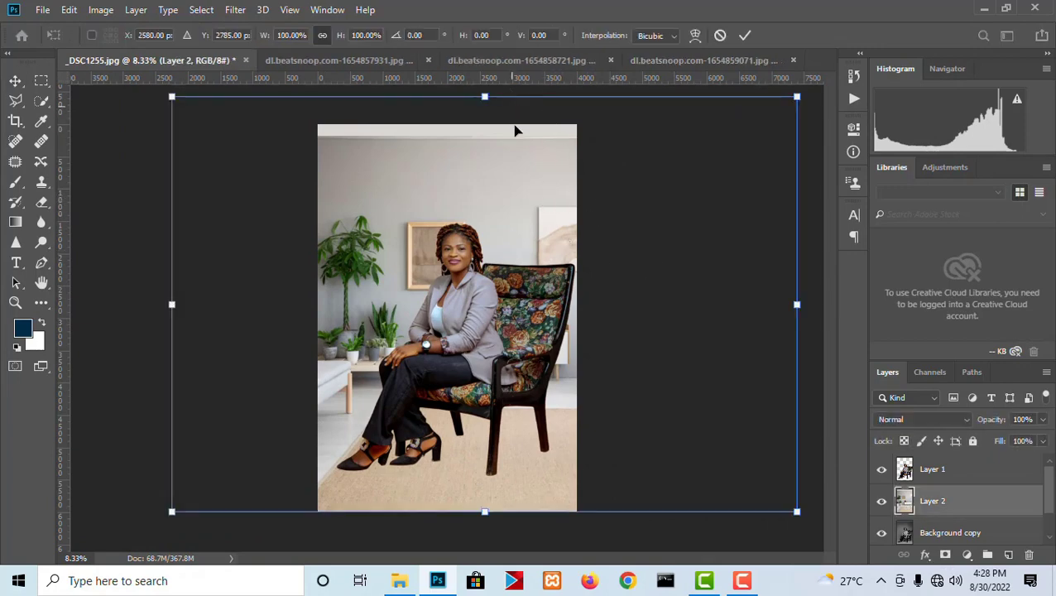
drag(501, 95, 499, 77)
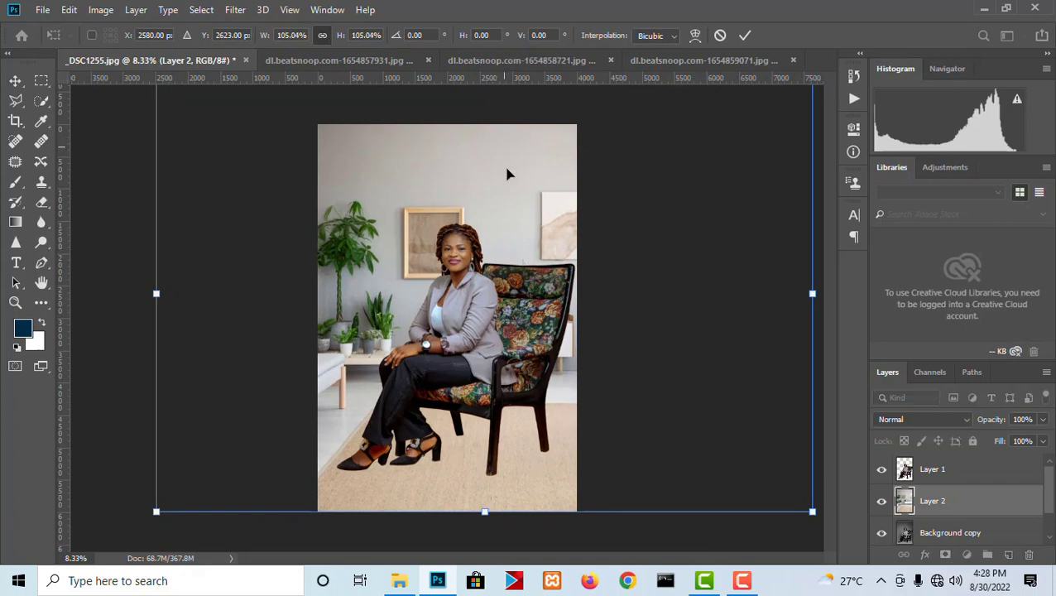
drag(484, 512, 484, 538)
drag(501, 495, 508, 490)
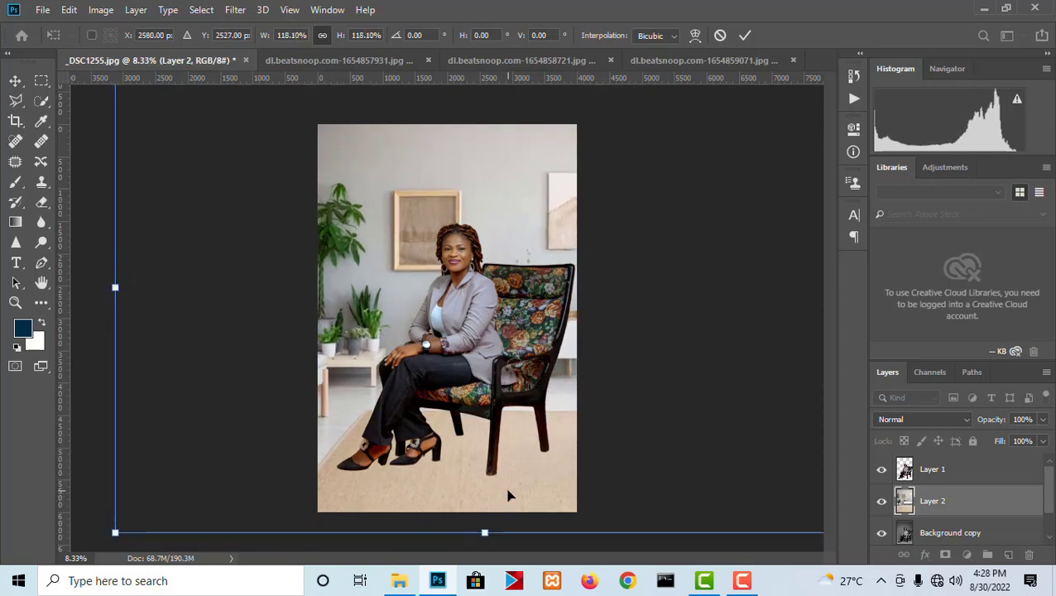
key(Return)
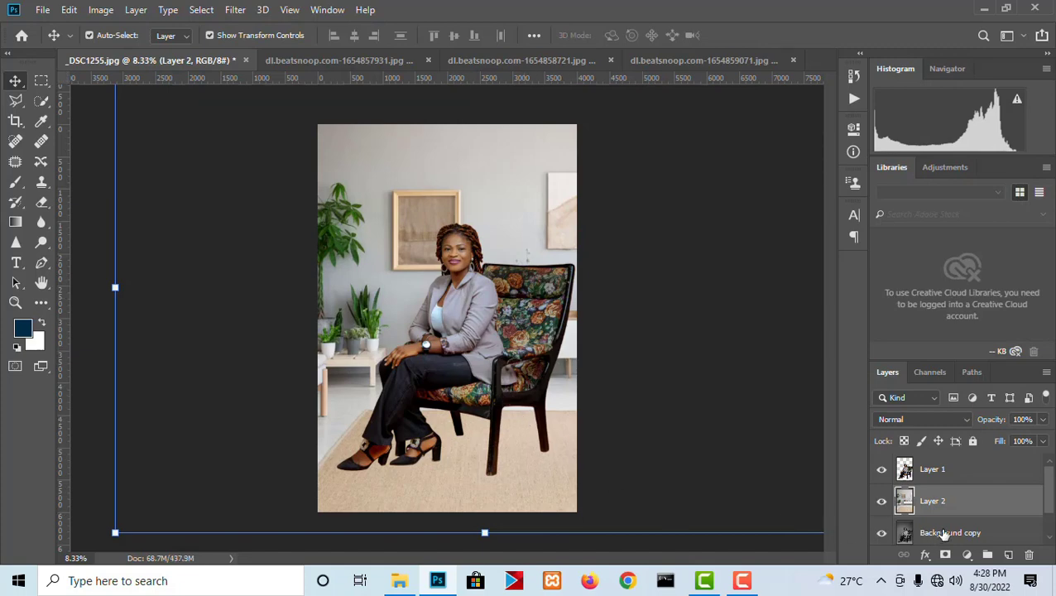
- Move the Hard Light Background copy layer above the living-room layer and toggle its visibility to compare the shadows
click(944, 534)
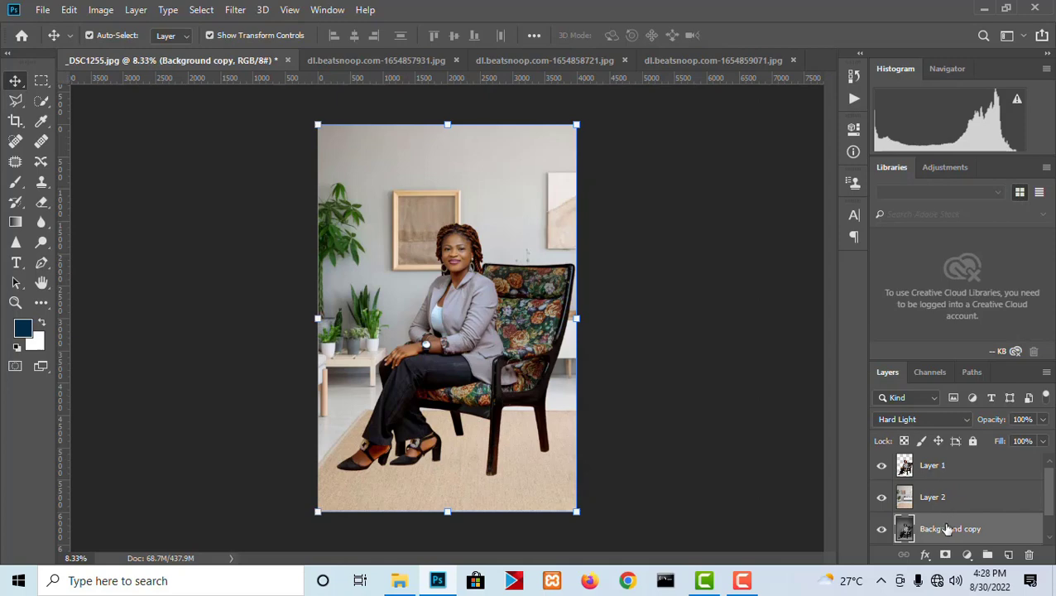
drag(947, 530, 945, 485)
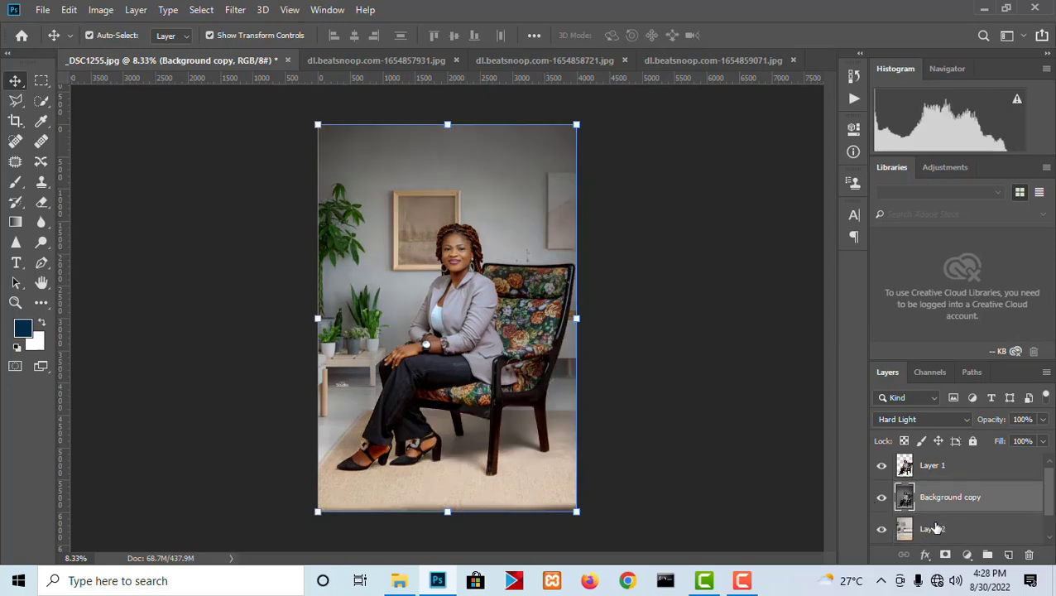
click(881, 497)
click(881, 497)
- Examine the shadows under the shoes and chair legs, and how the woman's face and hair blend with the room
scroll(495, 506, up, 3)
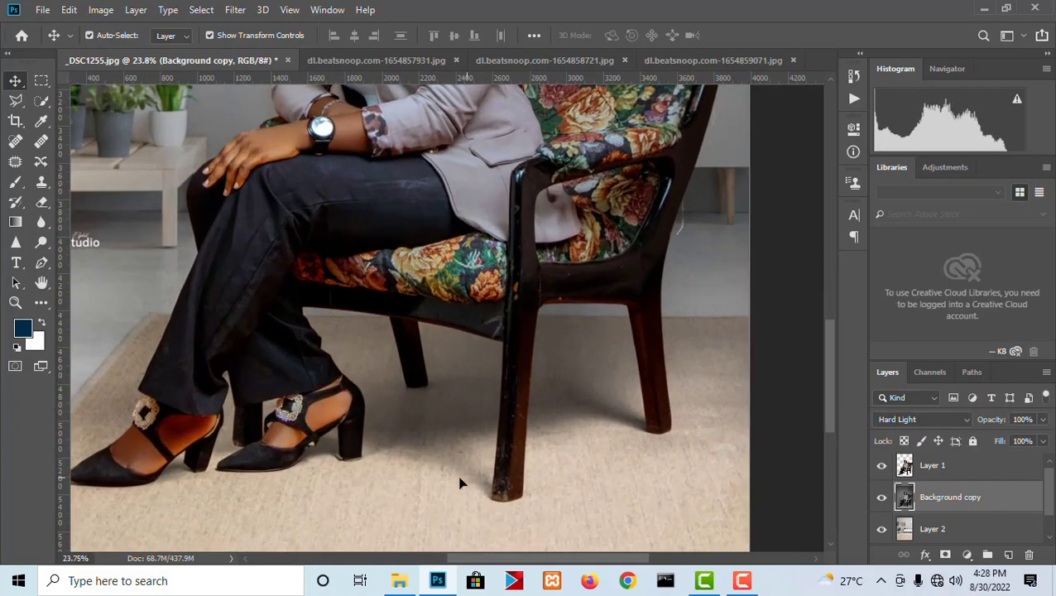
scroll(461, 484, up, 3)
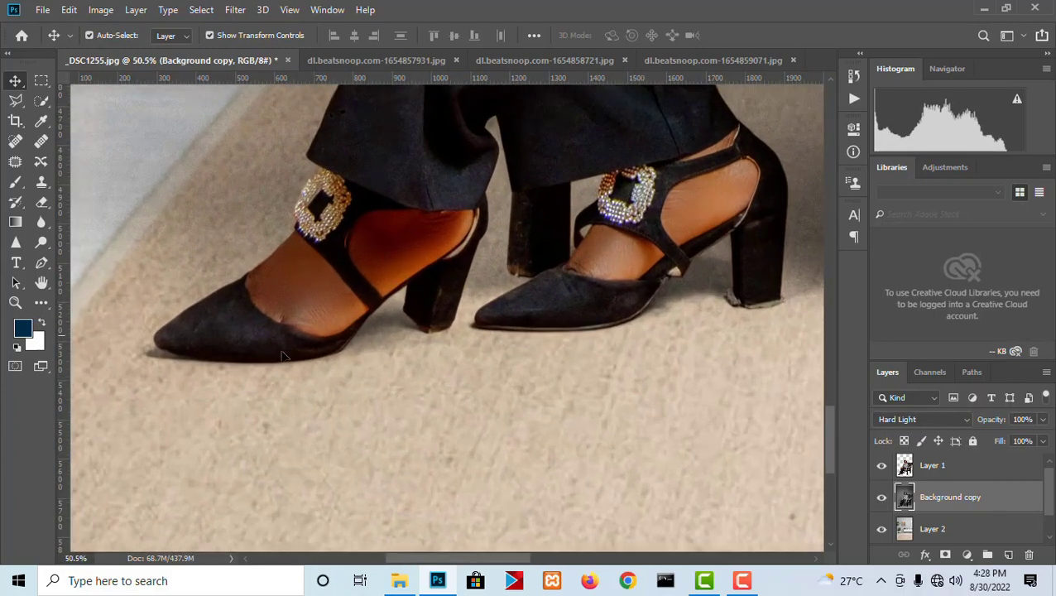
scroll(282, 356, down, 5)
click(620, 360)
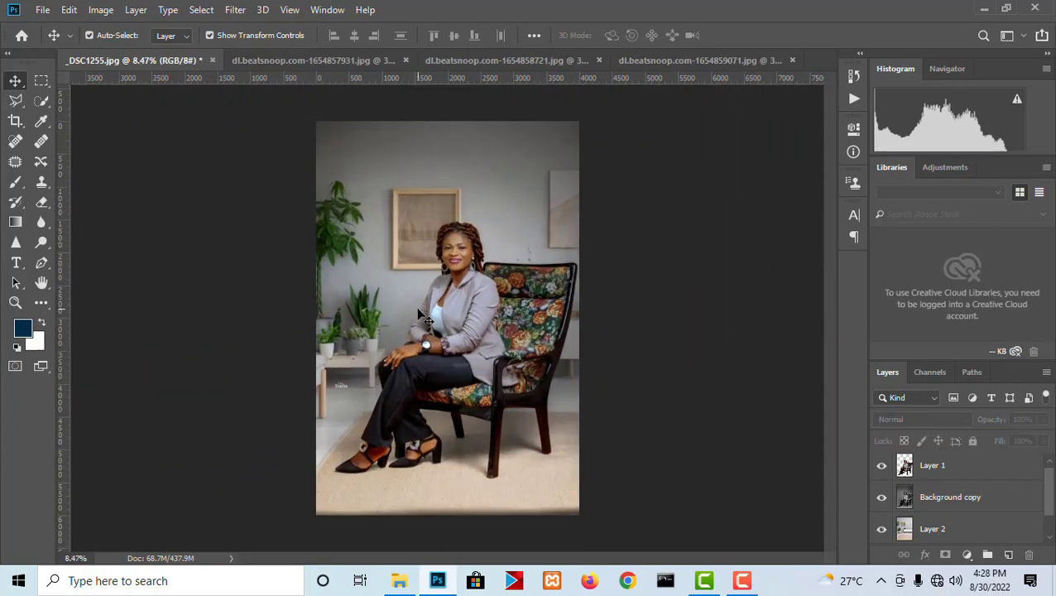
scroll(426, 321, up, 2)
scroll(447, 327, down, 2)
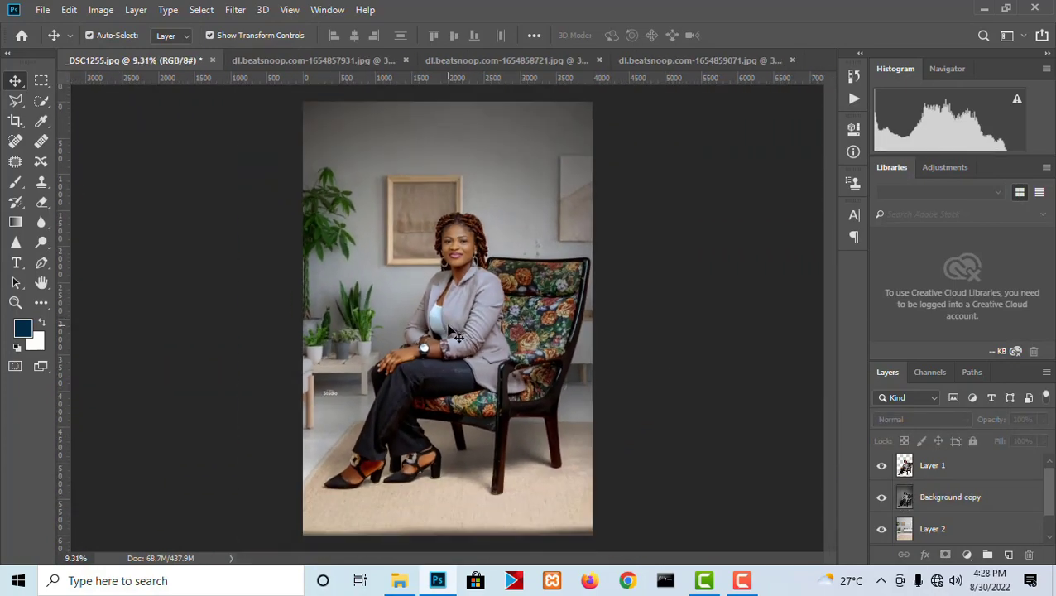
scroll(451, 331, up, 2)
scroll(439, 281, down, 1)
scroll(420, 199, up, 3)
scroll(420, 199, up, 1)
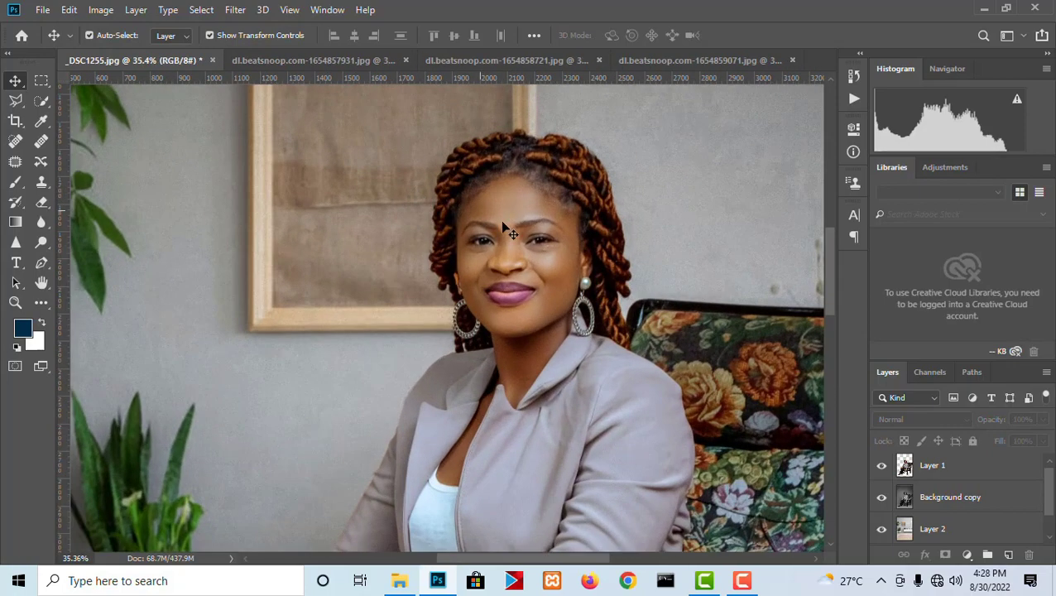
scroll(389, 199, down, 2)
scroll(362, 199, up, 3)
scroll(362, 203, down, 2)
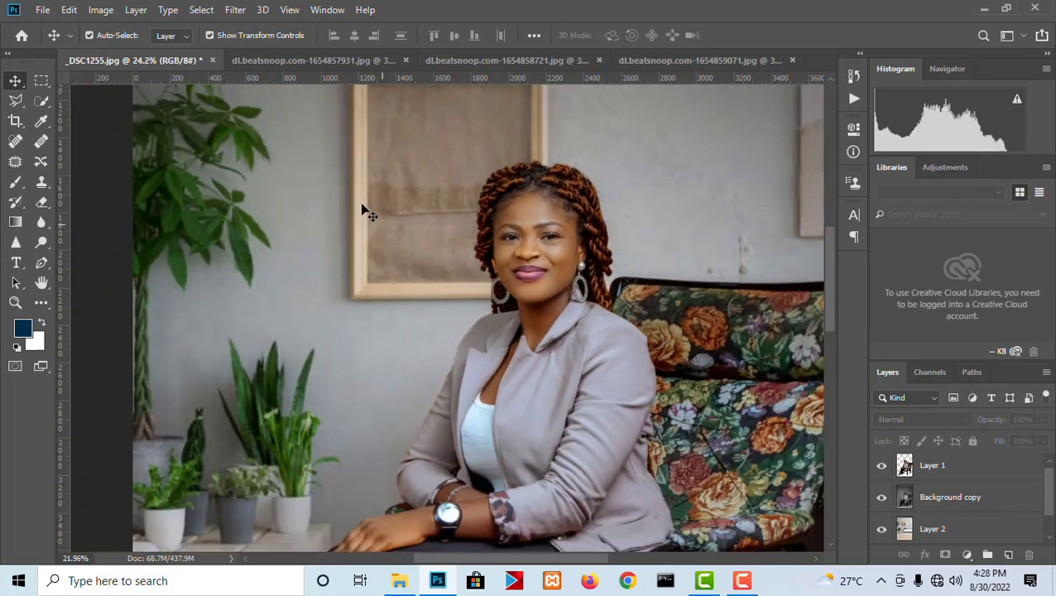
scroll(401, 266, up, 2)
scroll(259, 257, up, 2)
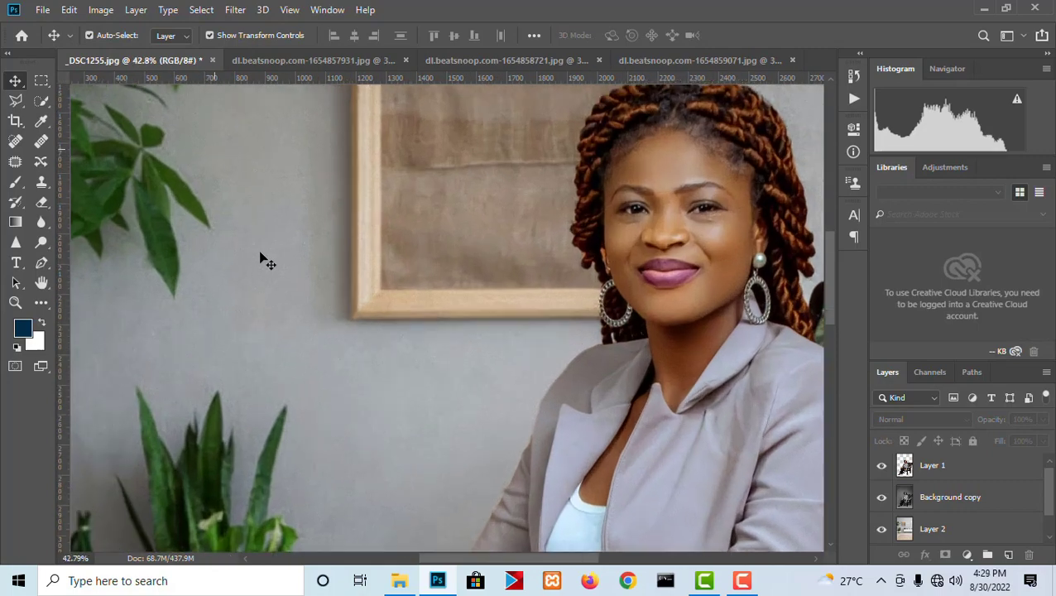
scroll(389, 328, down, 3)
scroll(439, 310, down, 2)
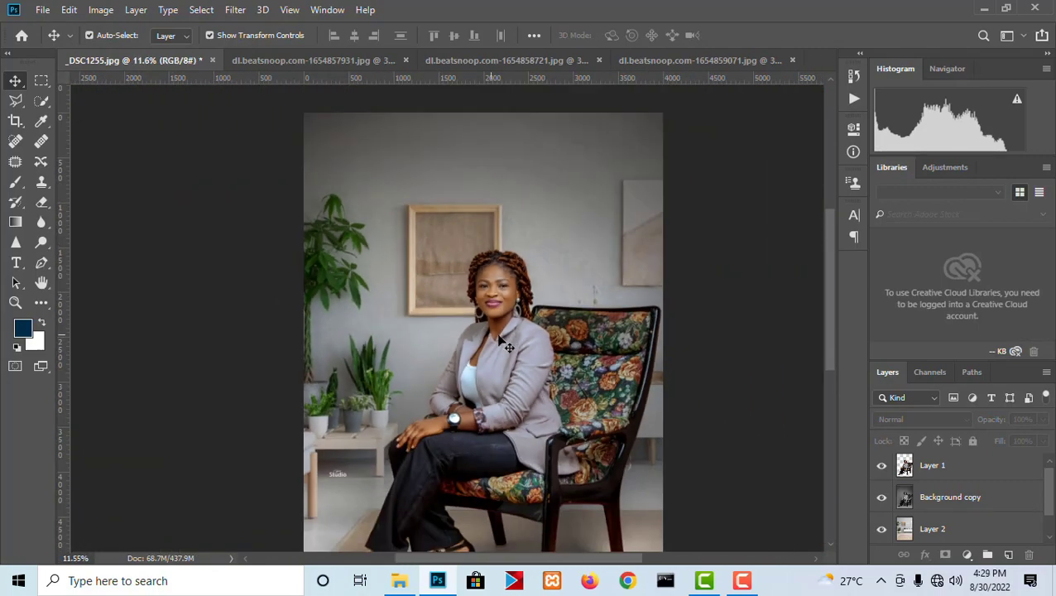
scroll(504, 285, up, 4)
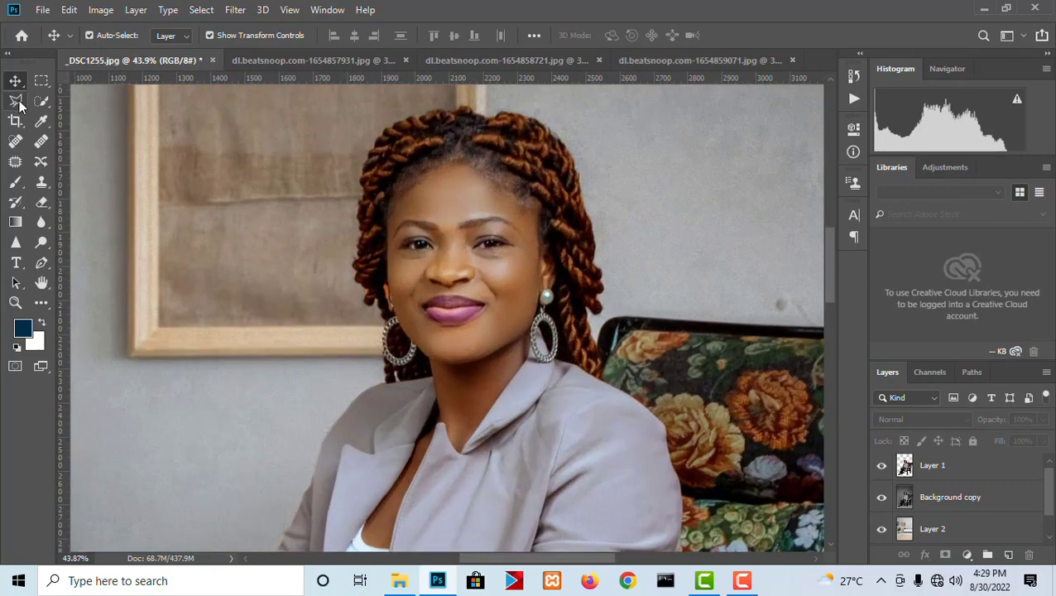
- Select a rectangle around the woman's face on Layer 1 and copy it to a new layer
click(15, 100)
click(41, 81)
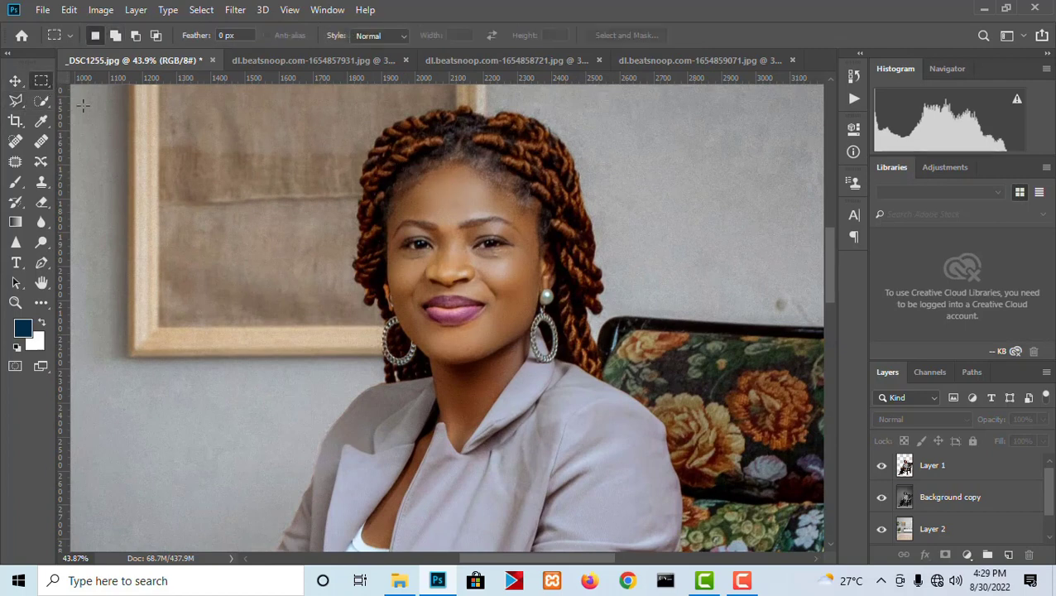
drag(550, 379, 583, 447)
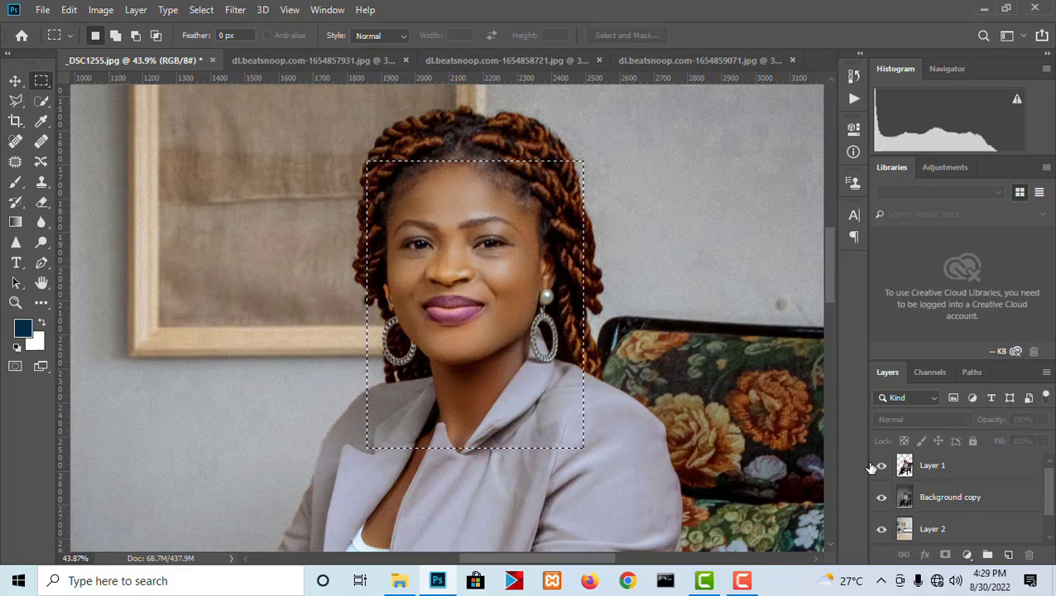
right_click(460, 251)
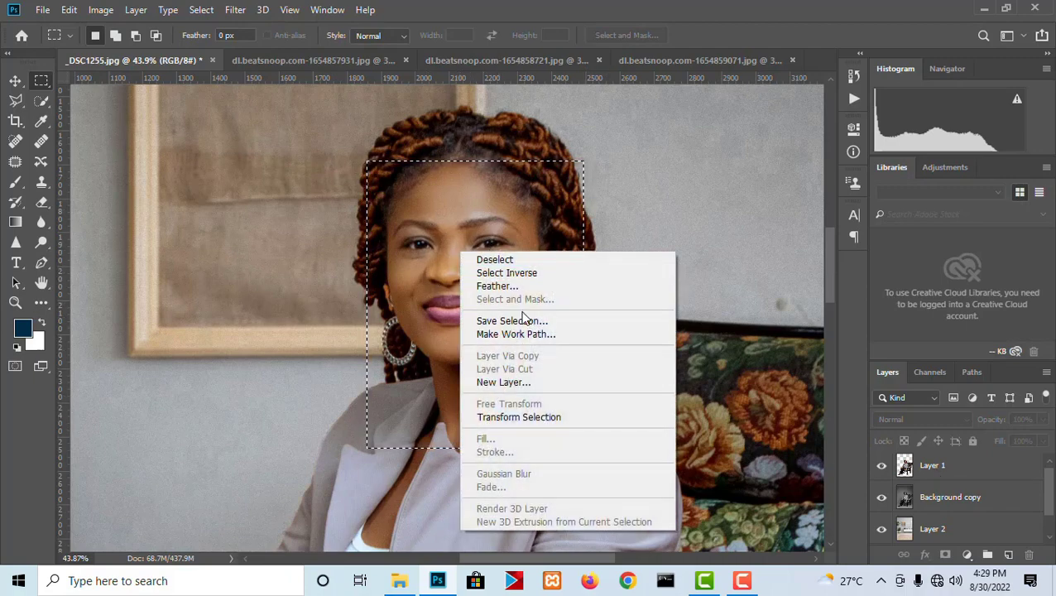
click(928, 472)
click(929, 472)
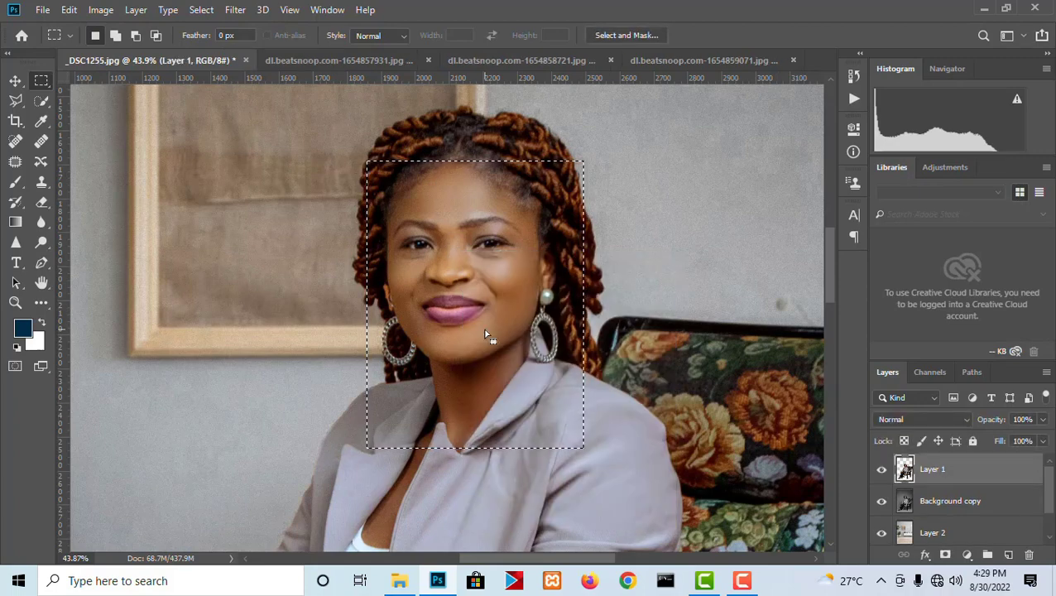
right_click(455, 232)
click(507, 355)
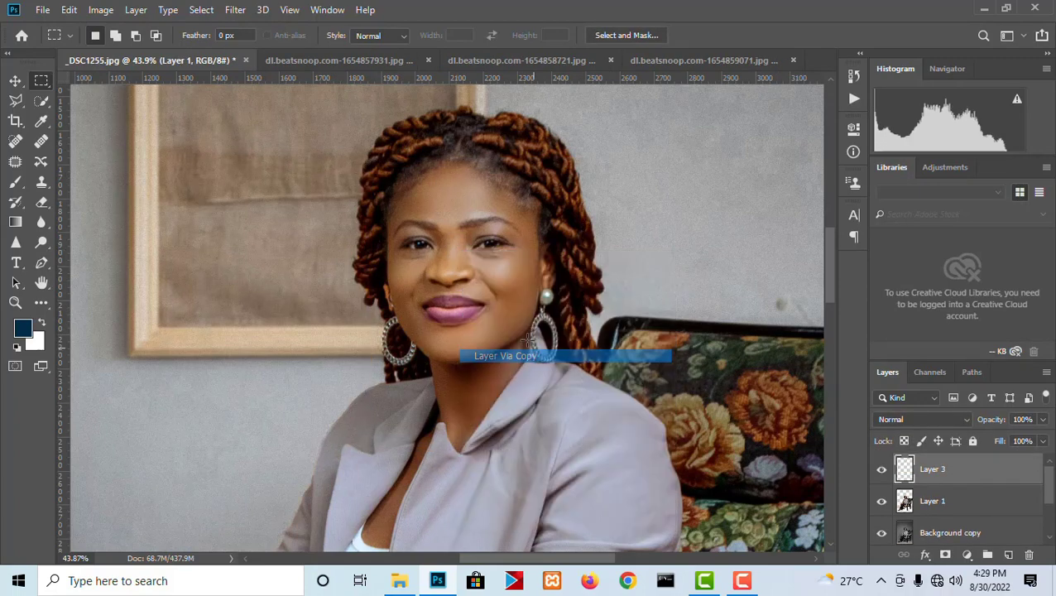
- Load the copied face layer's outline as a selection and invert it
key(ctrl+0)
click(16, 82)
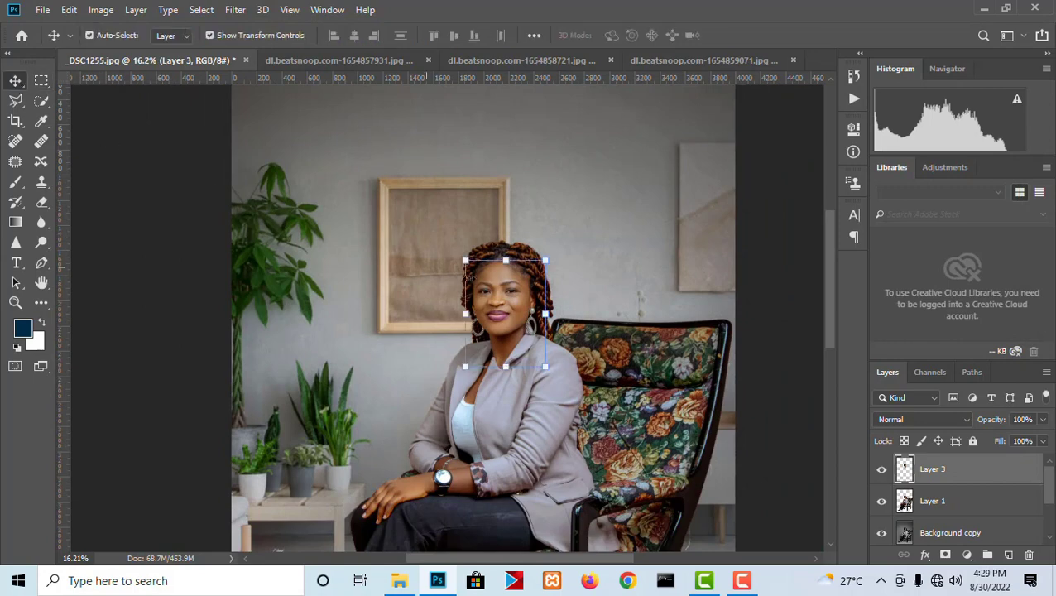
scroll(956, 450, up, 2)
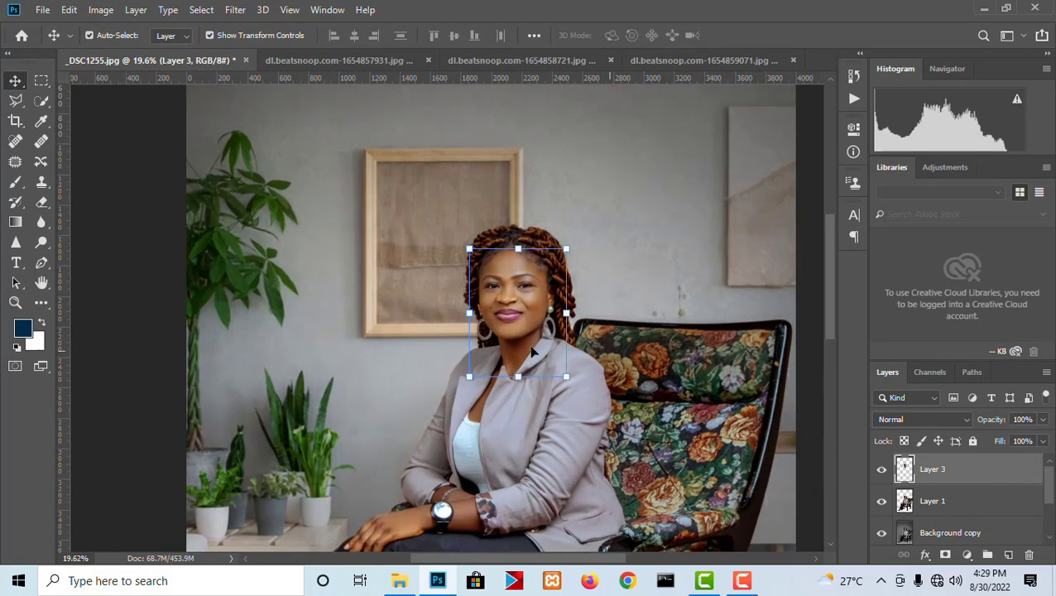
scroll(918, 461, down, 3)
ctrl+click(904, 469)
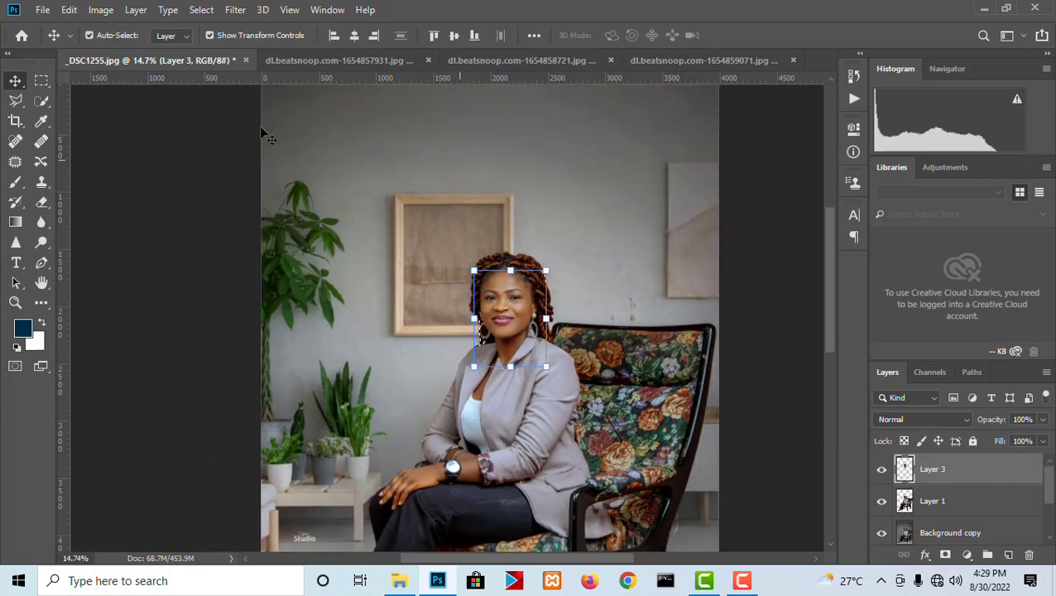
click(41, 81)
click(136, 11)
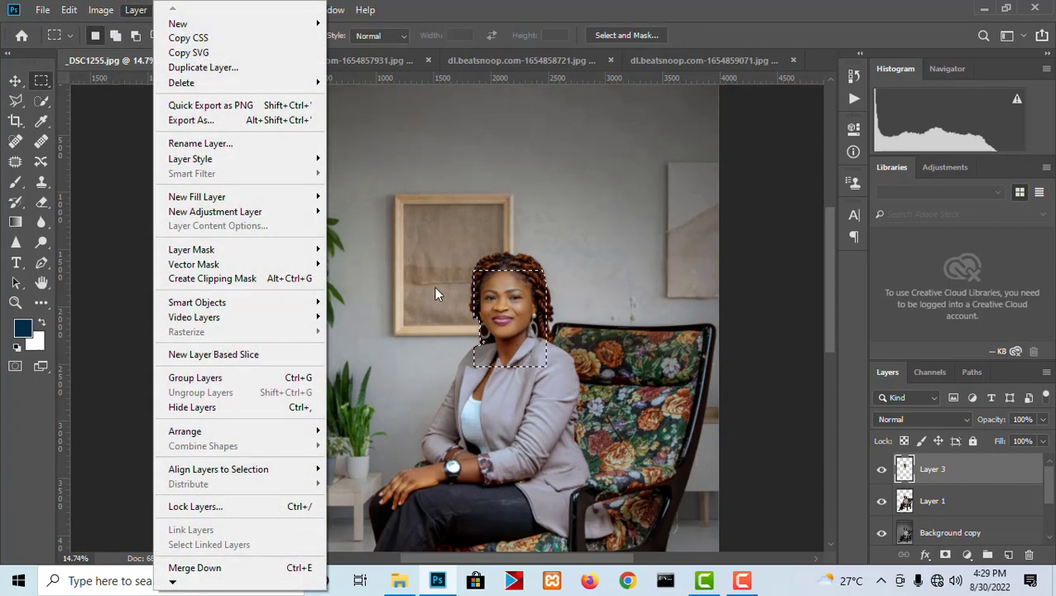
click(511, 320)
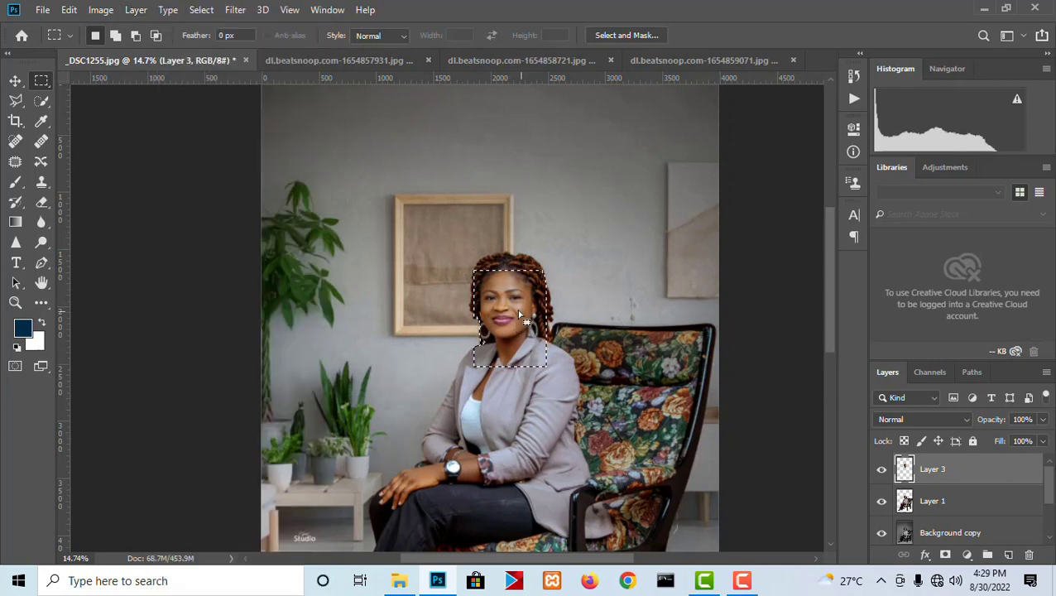
right_click(518, 311)
click(556, 48)
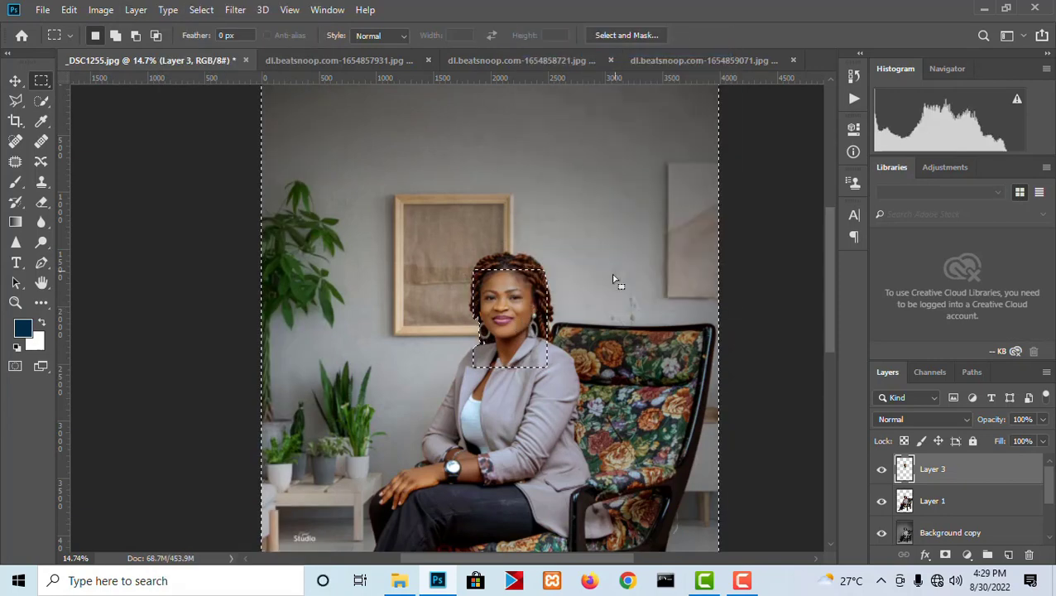
- Fill the inverted selection using Content-Aware with Color Adaptation, Normal mode and 100% opacity, and deselect
click(68, 10)
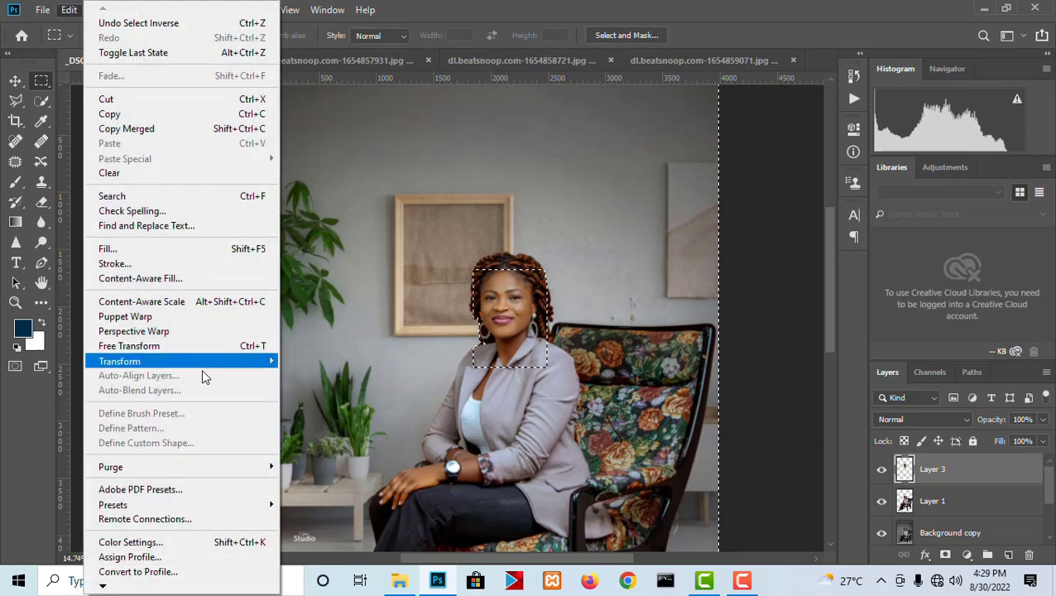
click(150, 252)
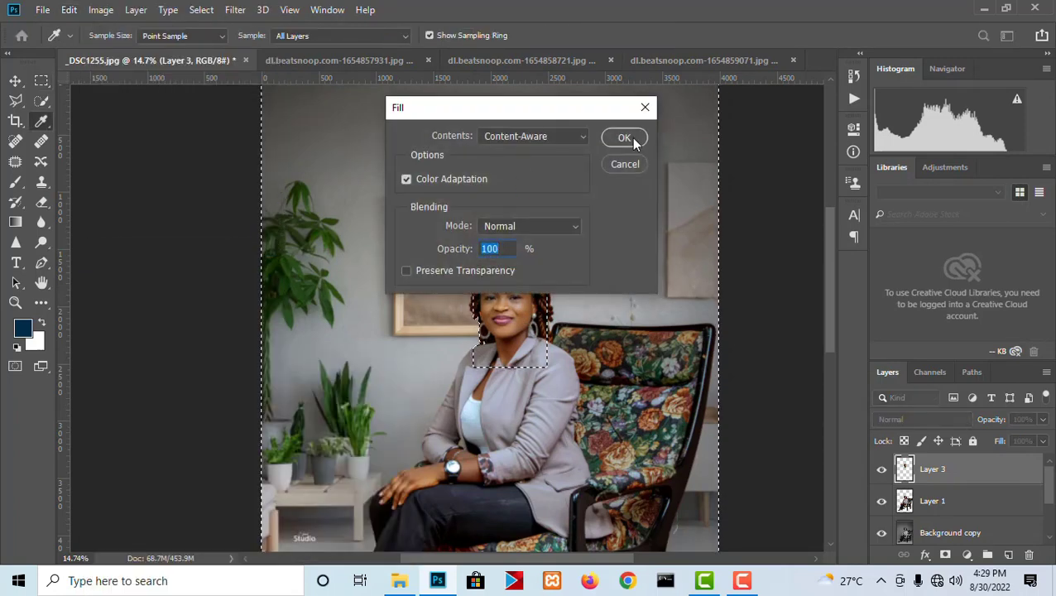
click(629, 139)
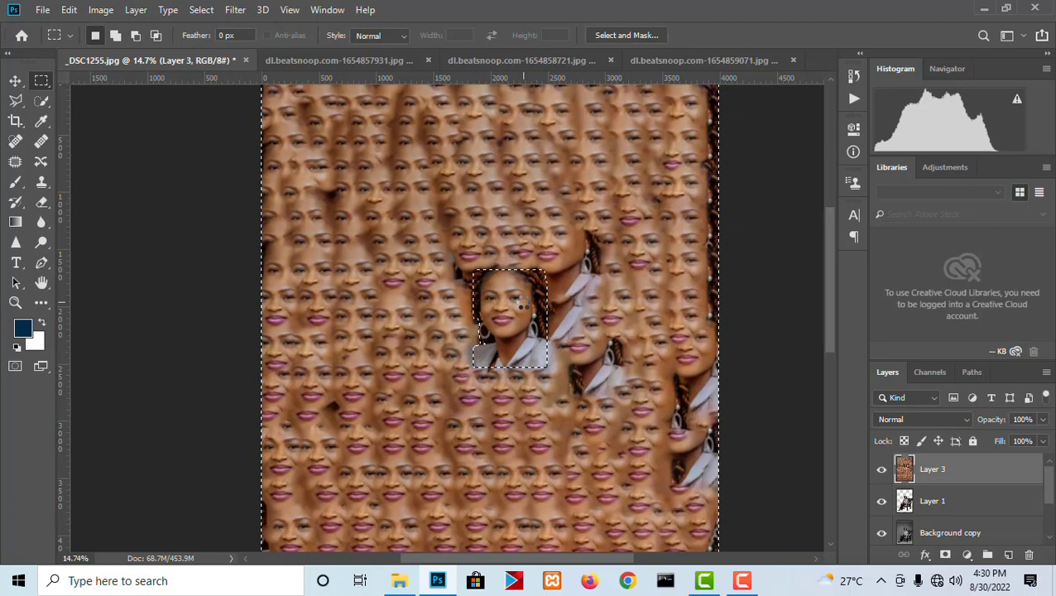
right_click(547, 223)
click(547, 220)
scroll(539, 228, down, 4)
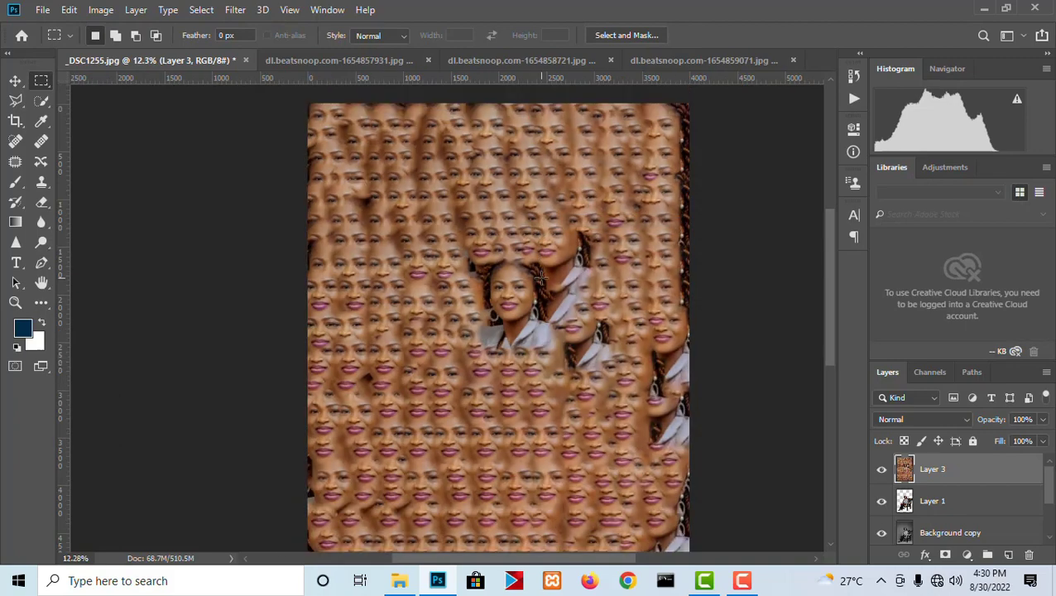
- Apply the Average blur to the face-filled layer to turn it into a single skin tone
click(236, 10)
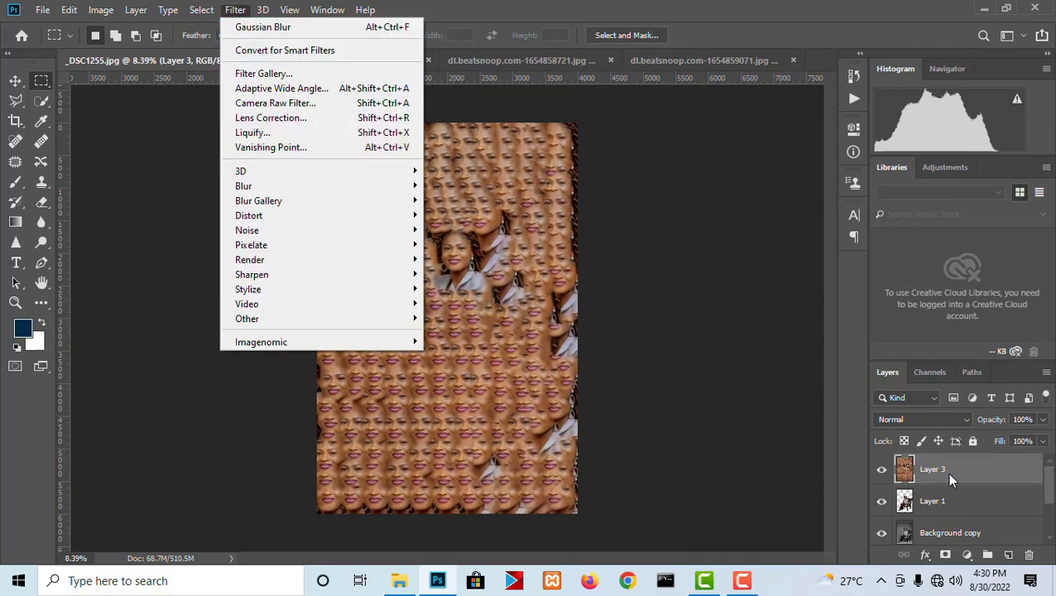
mouse_move(269, 186)
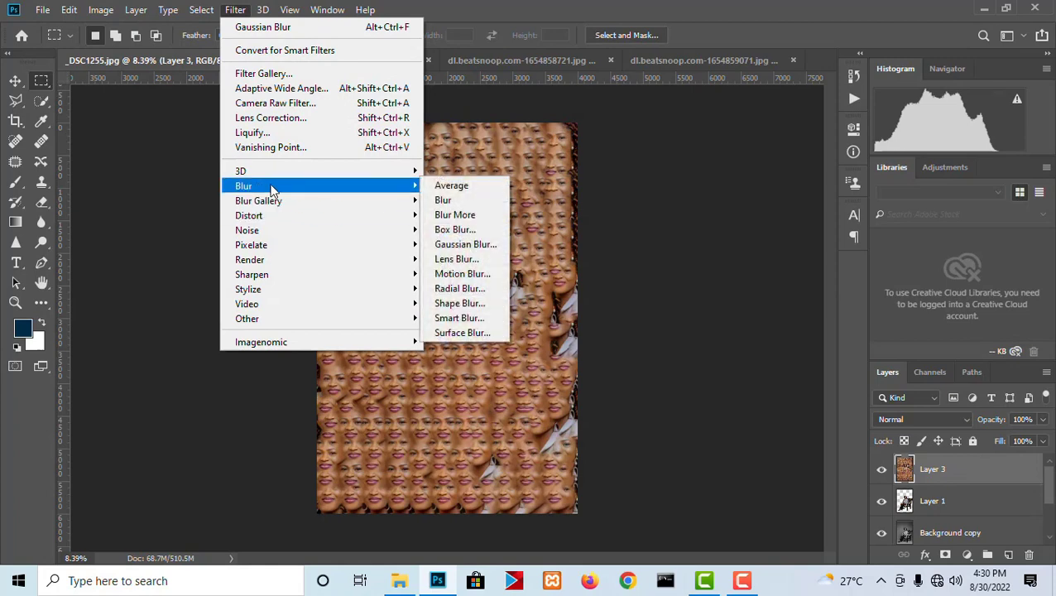
click(447, 186)
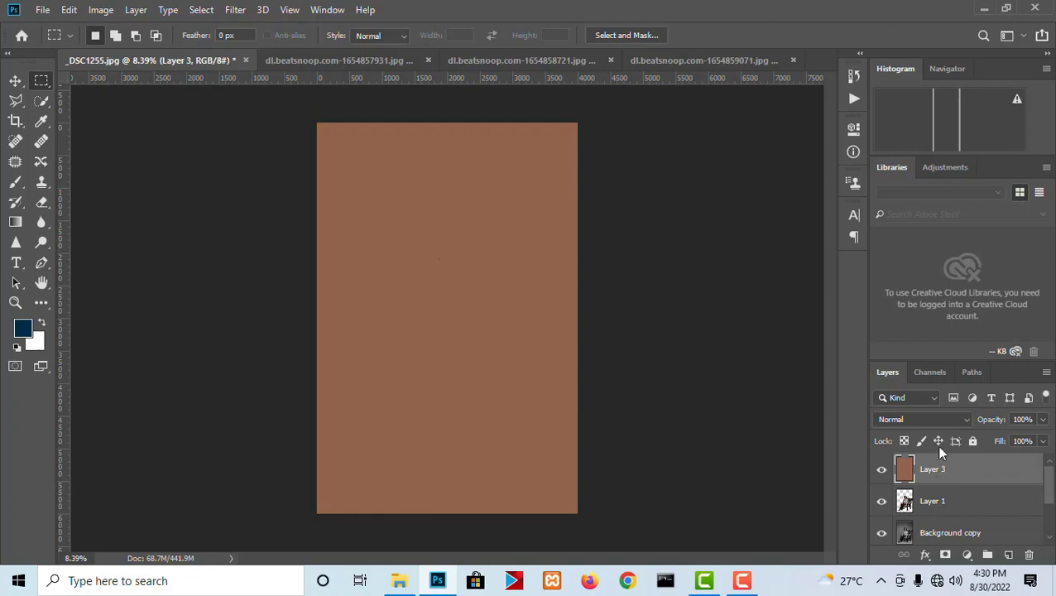
- Set the skin-tone layer's blend mode to Color and move it between the Background copy and living-room layers
click(921, 421)
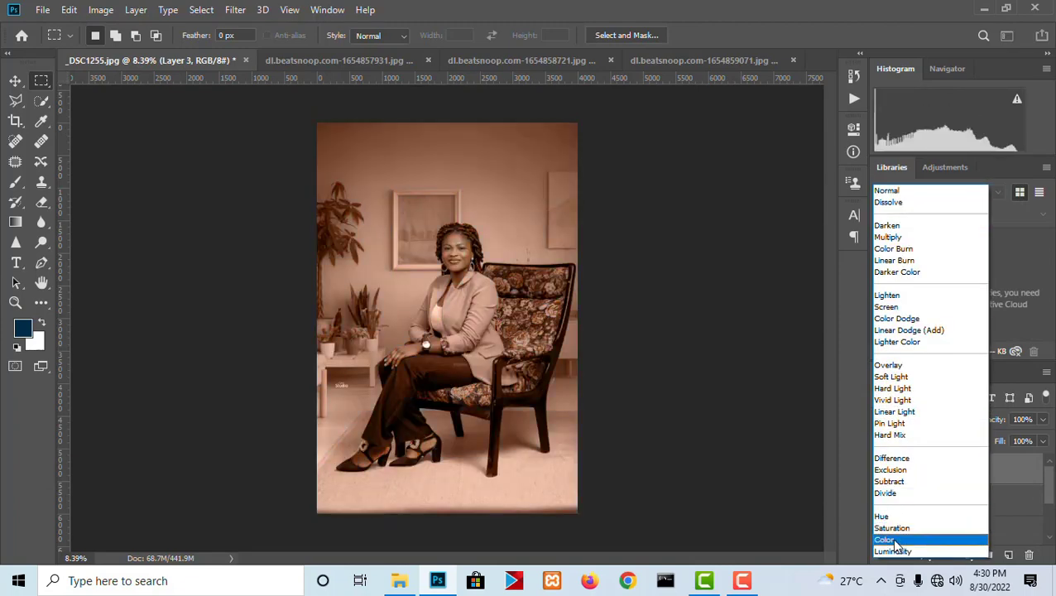
click(894, 540)
drag(934, 501, 952, 523)
drag(943, 478, 948, 509)
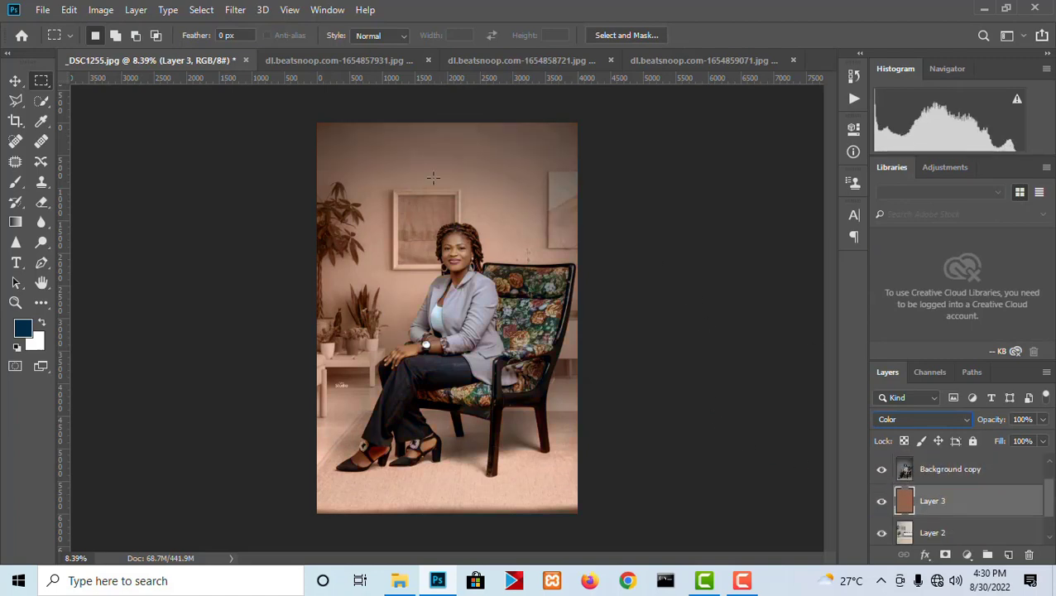
- Lower the skin-tone layer's opacity to about 21%
click(15, 80)
scroll(410, 158, up, 4)
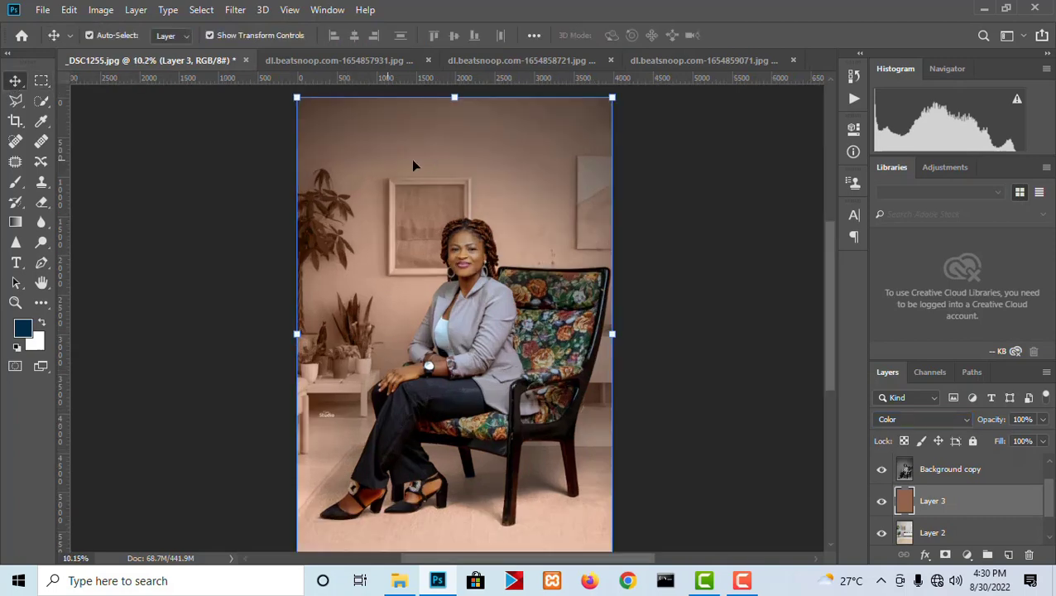
scroll(616, 209, down, 2)
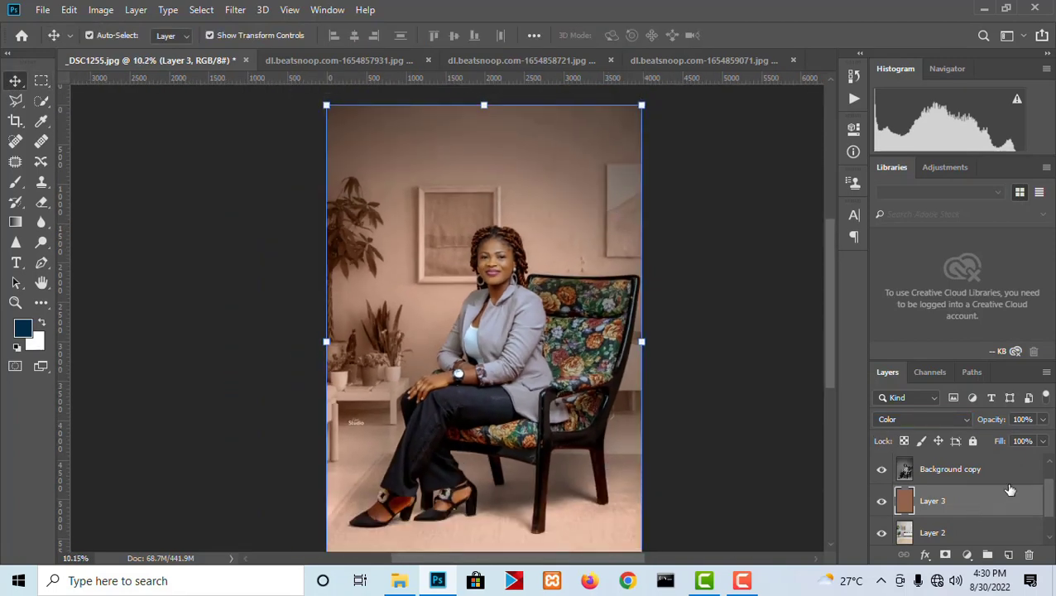
click(1043, 419)
drag(1041, 436, 1007, 440)
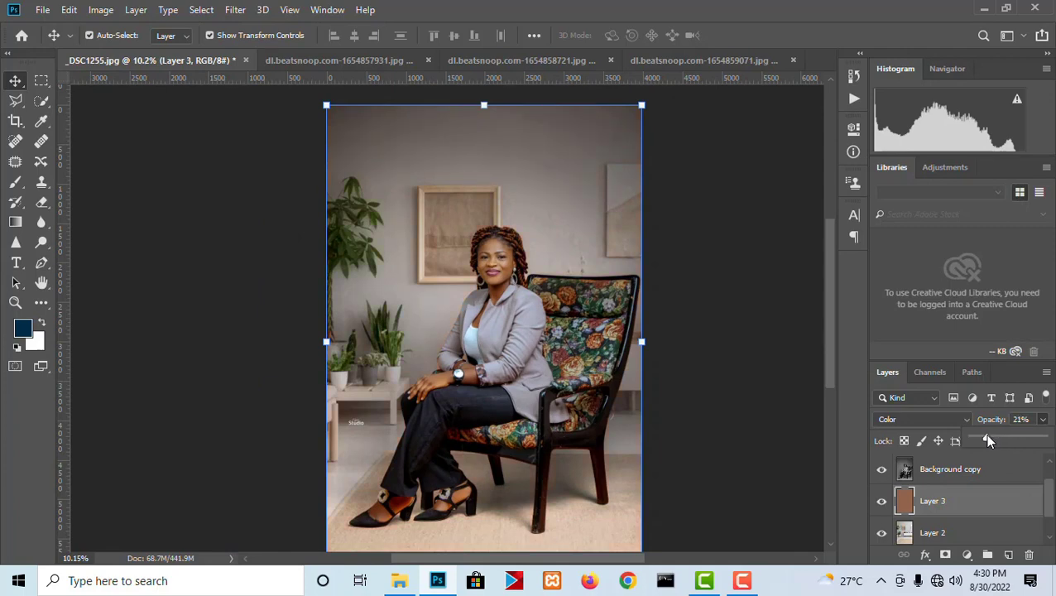
click(676, 306)
- Compare the room's color against the woman's face with the skin-tone layer hidden and shown, up close and at full view
scroll(523, 226, up, 10)
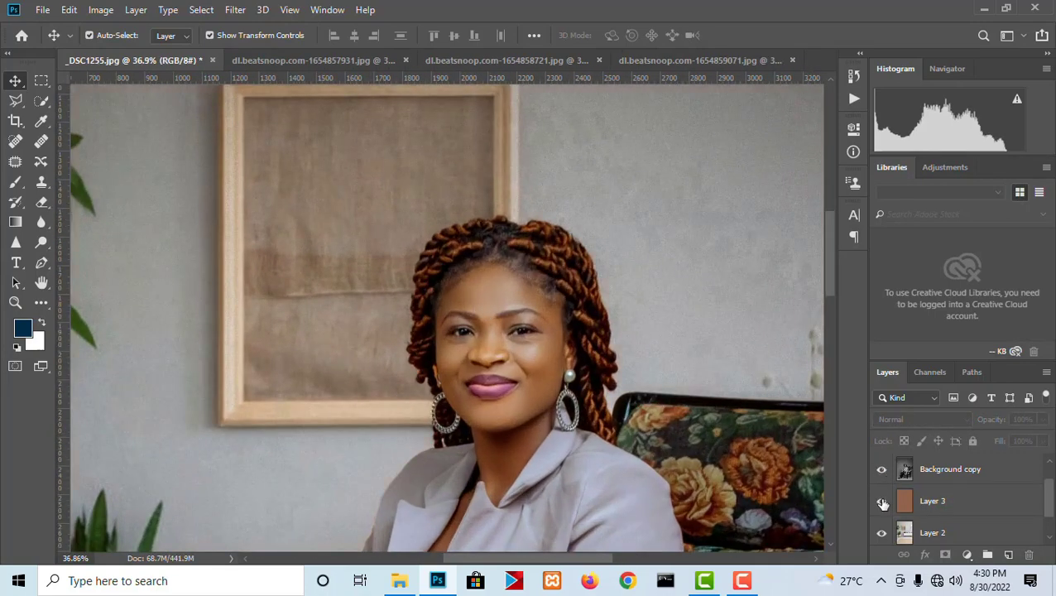
scroll(376, 438, down, 4)
scroll(377, 439, up, 3)
scroll(377, 438, up, 1)
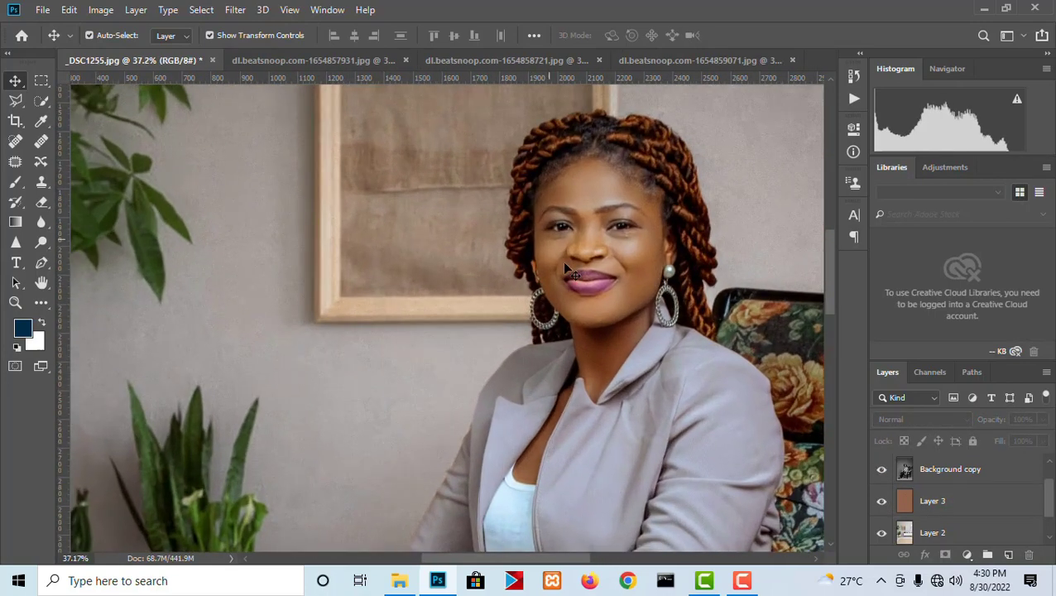
click(882, 503)
click(882, 503)
scroll(387, 185, down, 5)
scroll(388, 187, down, 1)
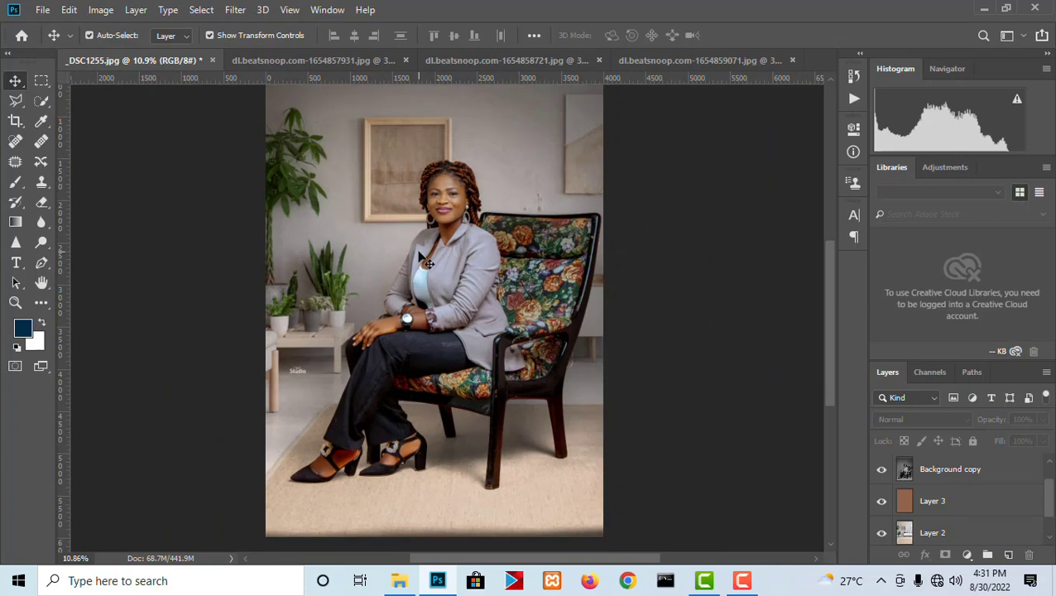
scroll(480, 348, down, 1)
scroll(495, 259, up, 3)
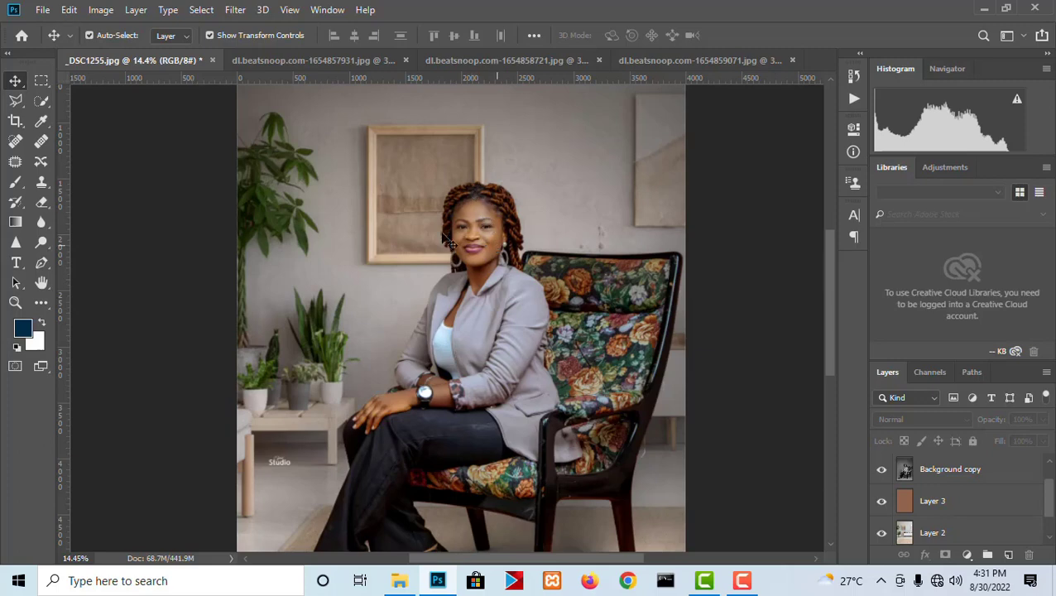
- Set Layer 3's opacity to 15% and check the room's color with the layer hidden and shown
click(957, 504)
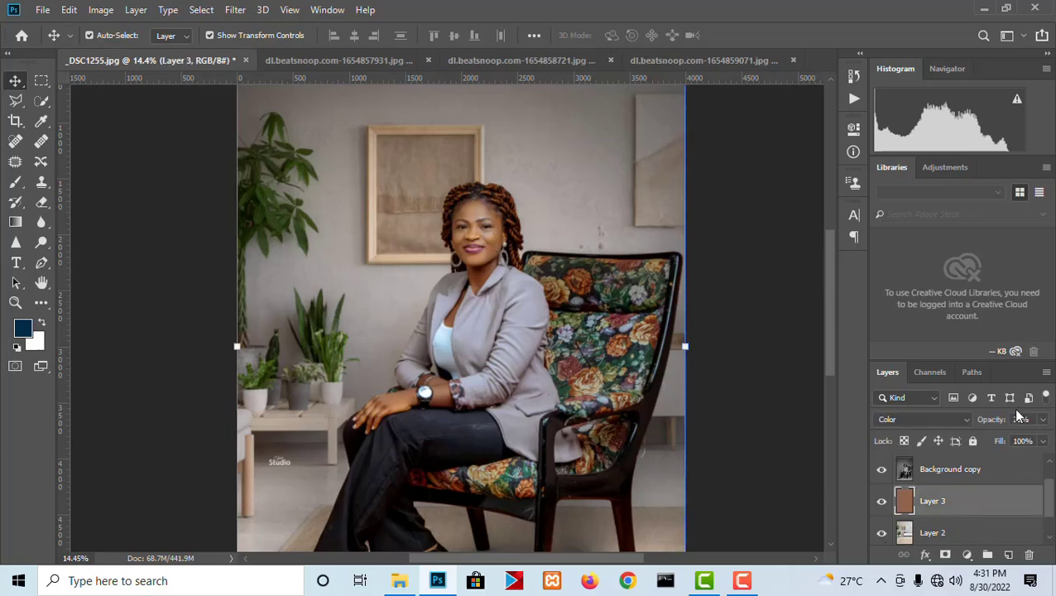
click(1044, 420)
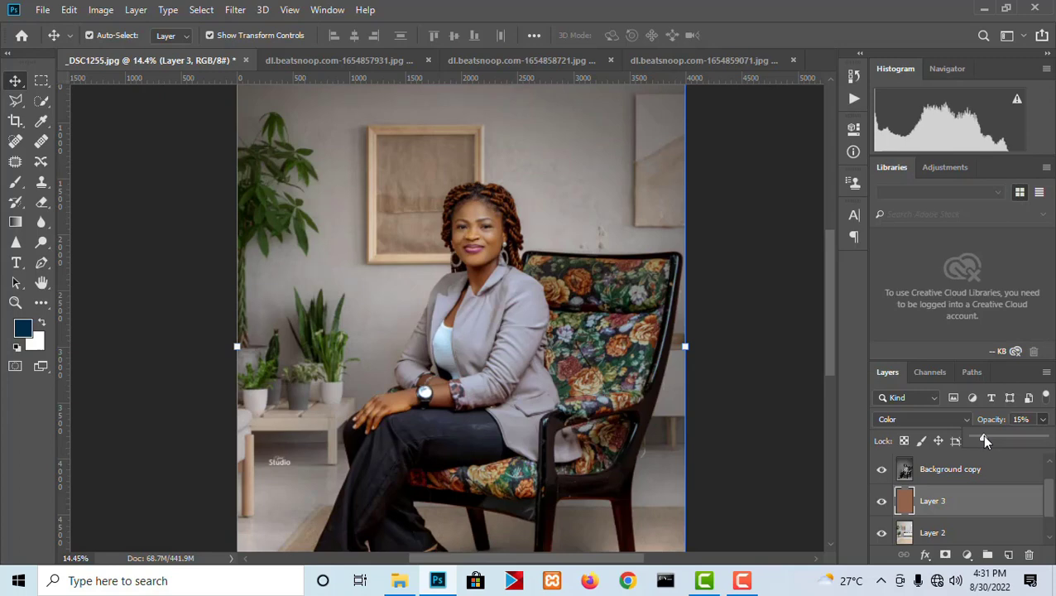
click(882, 502)
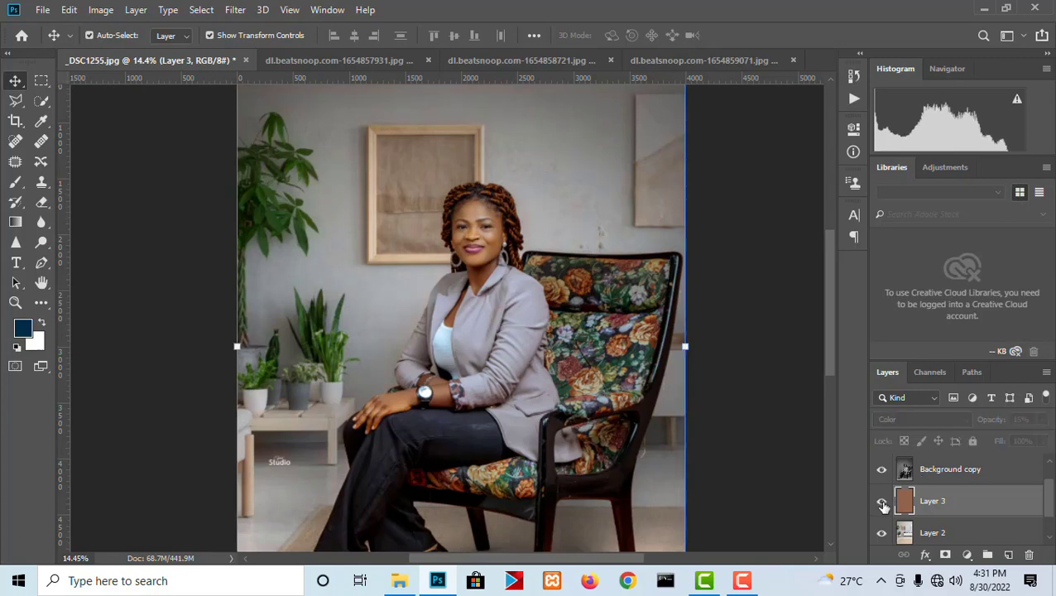
click(882, 503)
- Examine how well the woman and chair blend with the tinted living-room scene
click(748, 348)
scroll(604, 335, down, 3)
scroll(538, 279, up, 1)
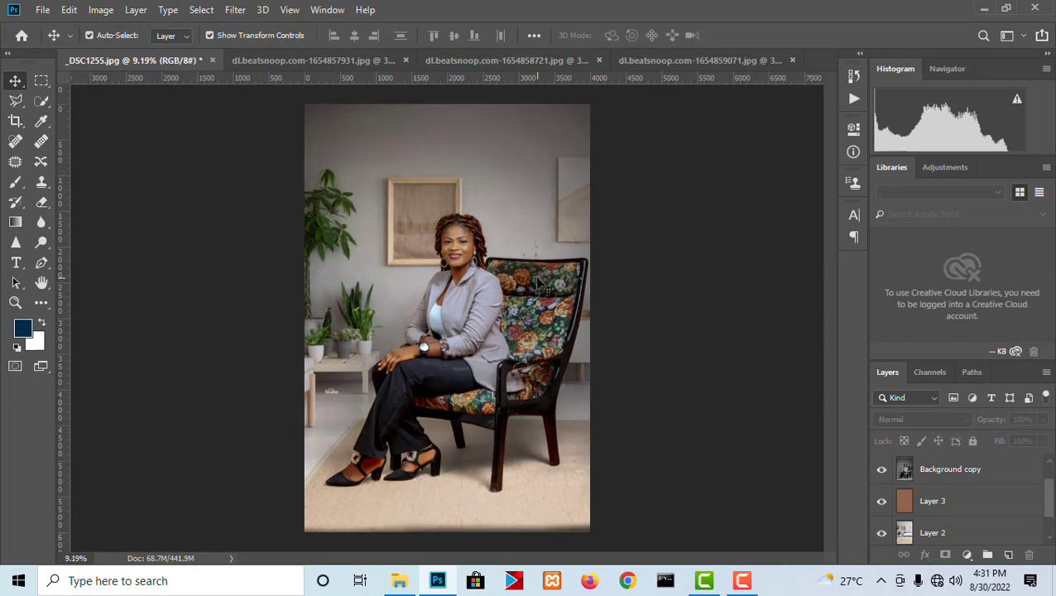
scroll(540, 286, up, 1)
scroll(587, 331, down, 1)
scroll(587, 331, up, 1)
scroll(544, 293, up, 1)
scroll(544, 293, down, 1)
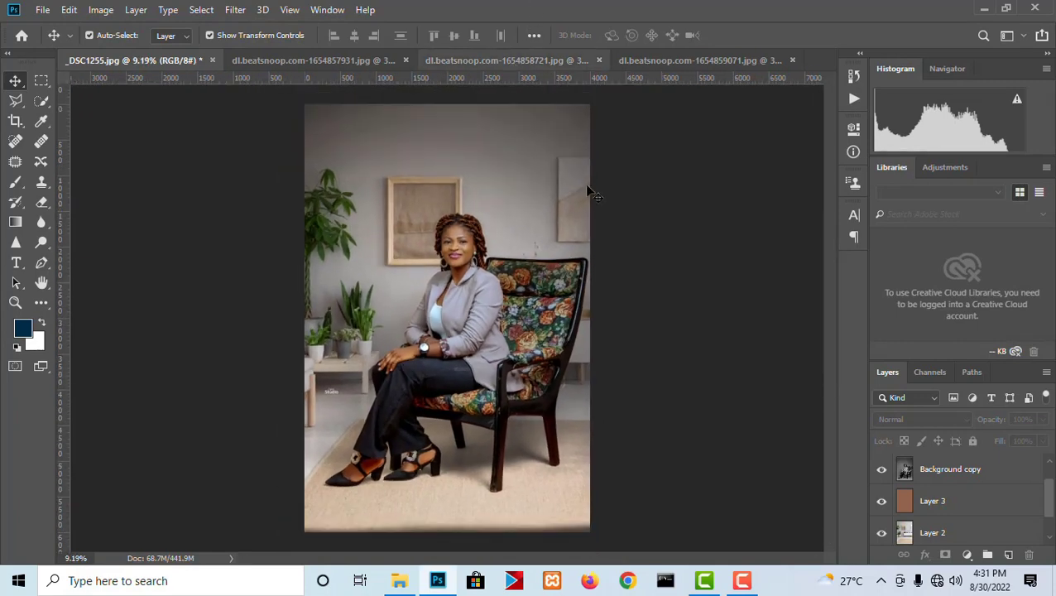
- Copy the gray-walled room image from dl.beatsnoop.com-1654859071.jpg into the _DSC1255.jpg composite, directly above Layer 2
scroll(961, 538, down, 1)
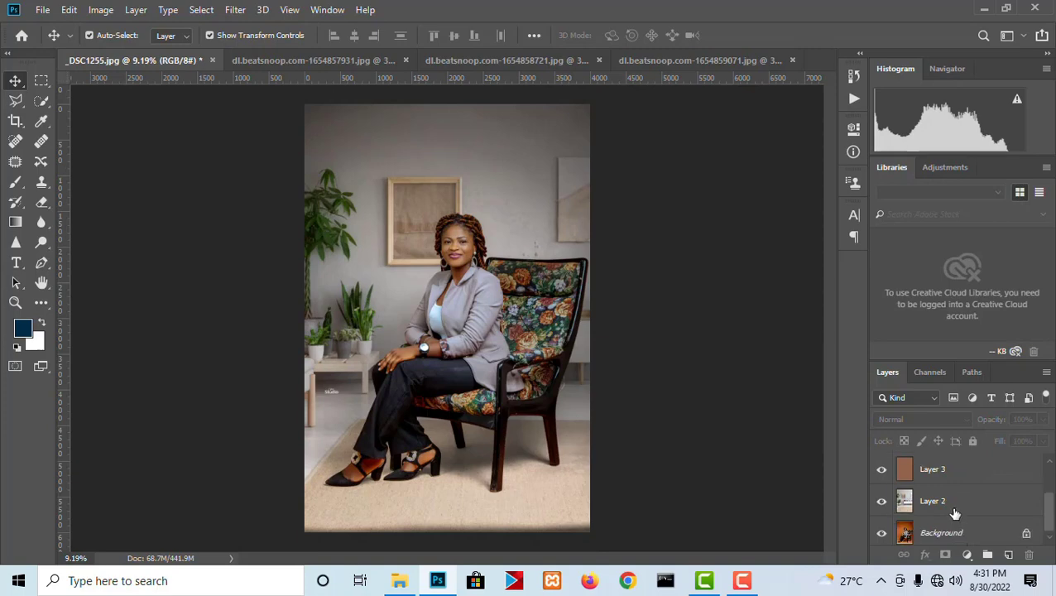
click(954, 511)
click(660, 61)
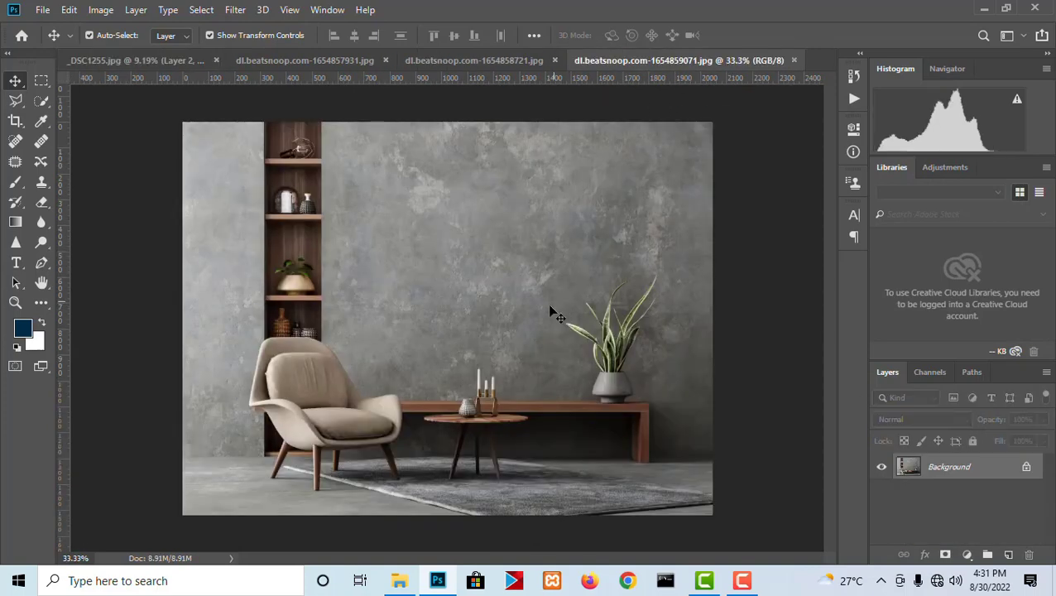
drag(152, 57, 455, 340)
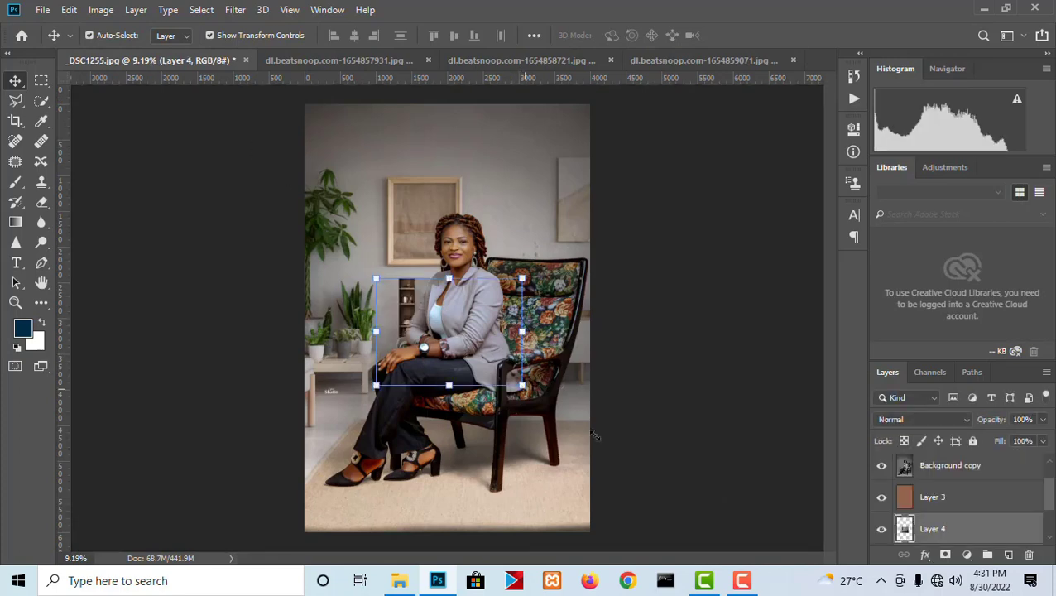
- Enlarge the gray room layer proportionally to about 399% and position it to cover the canvas behind the woman
drag(522, 386, 695, 514)
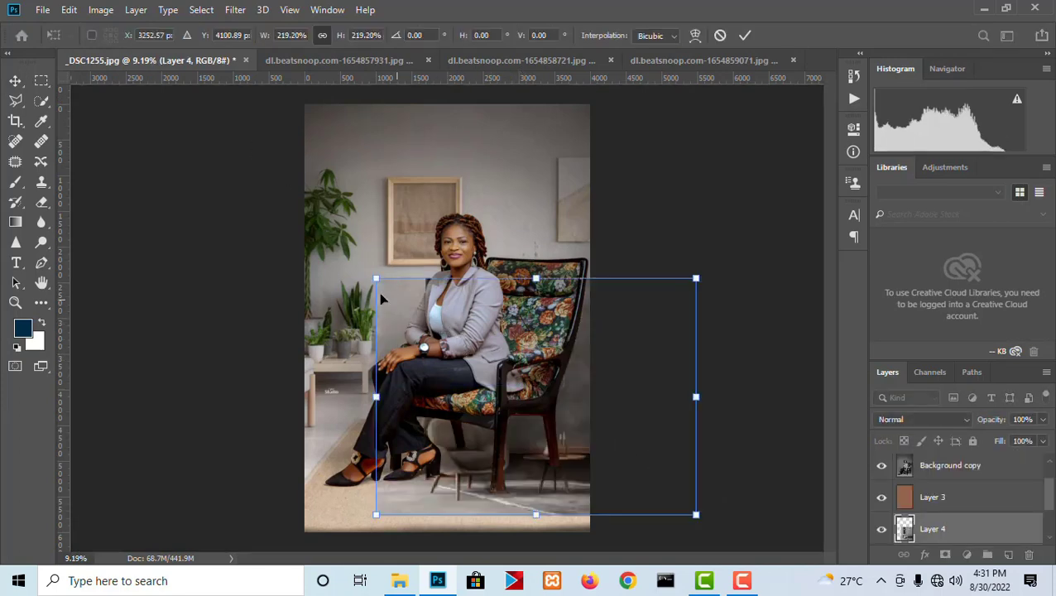
drag(377, 280, 214, 157)
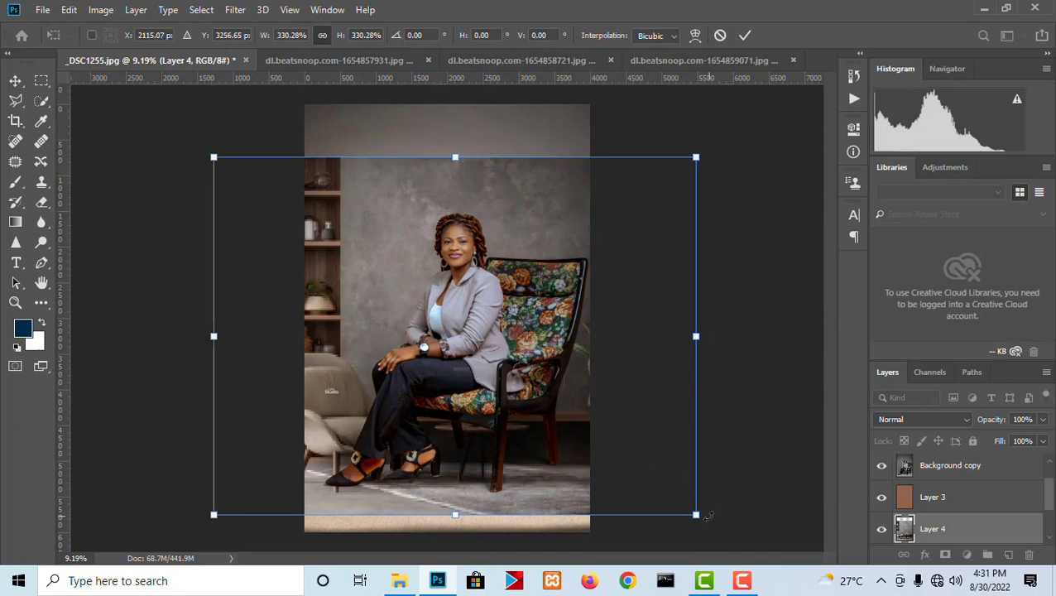
drag(706, 515, 773, 565)
drag(590, 486, 546, 431)
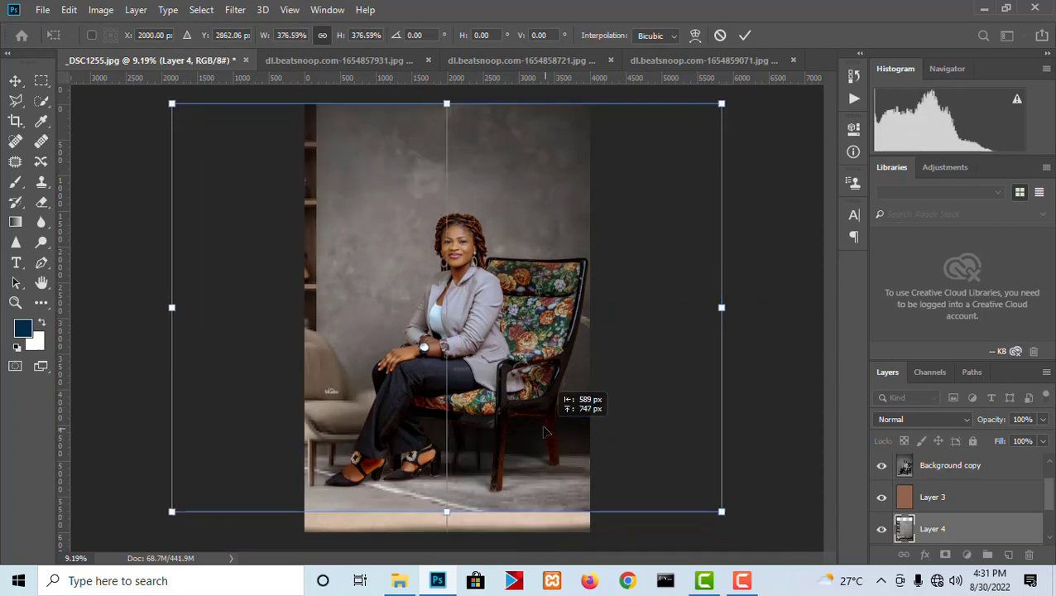
drag(724, 514, 755, 539)
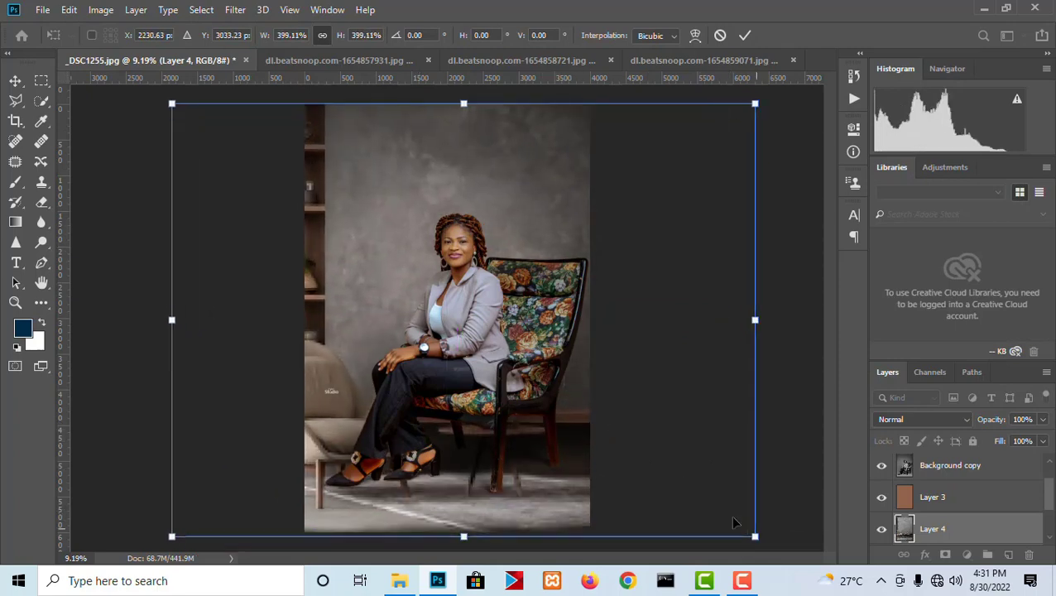
- Enlarge the gray room layer to about 485% and place its shelf and beige armchair beside the woman
drag(618, 447, 659, 425)
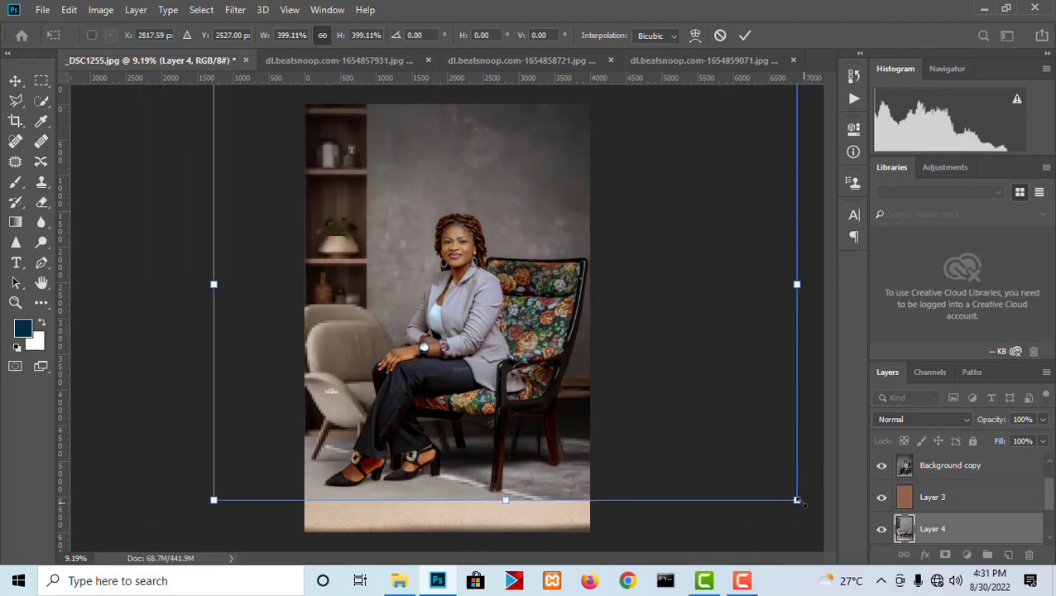
drag(799, 502, 892, 571)
drag(596, 424, 550, 425)
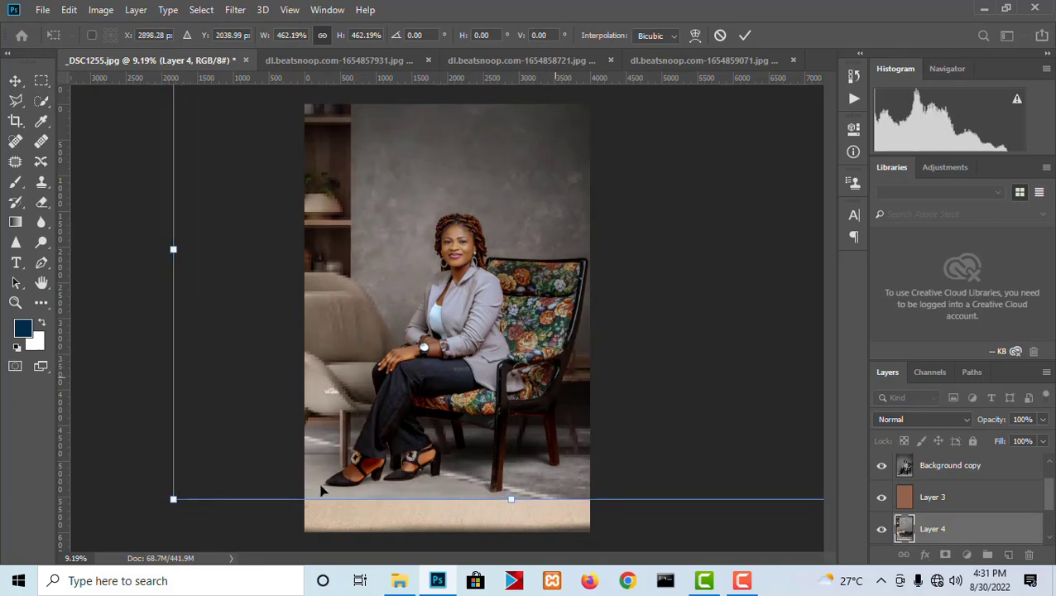
drag(173, 499, 142, 523)
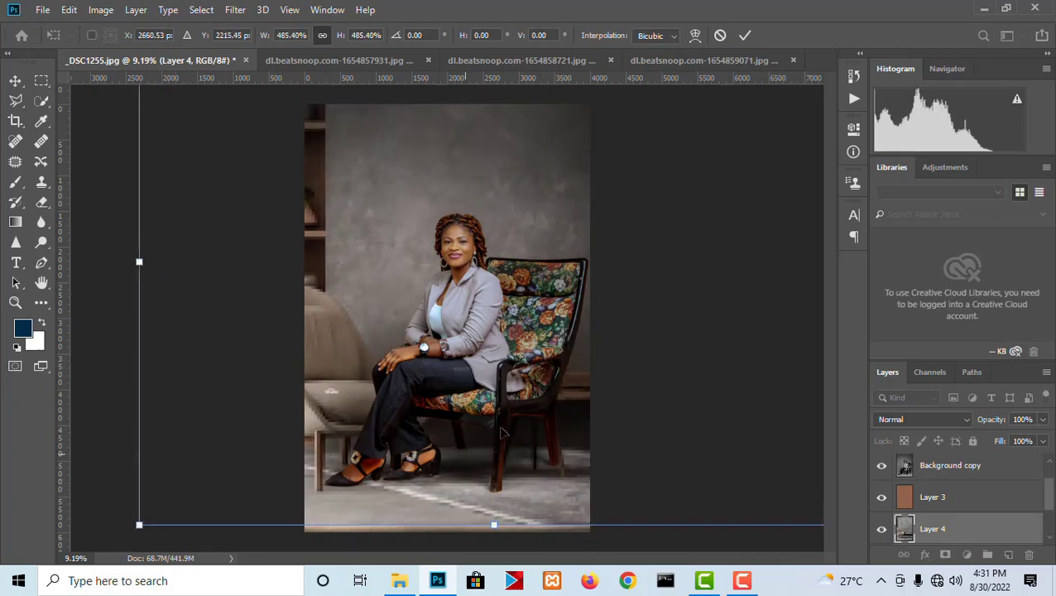
drag(451, 467, 539, 438)
key(Return)
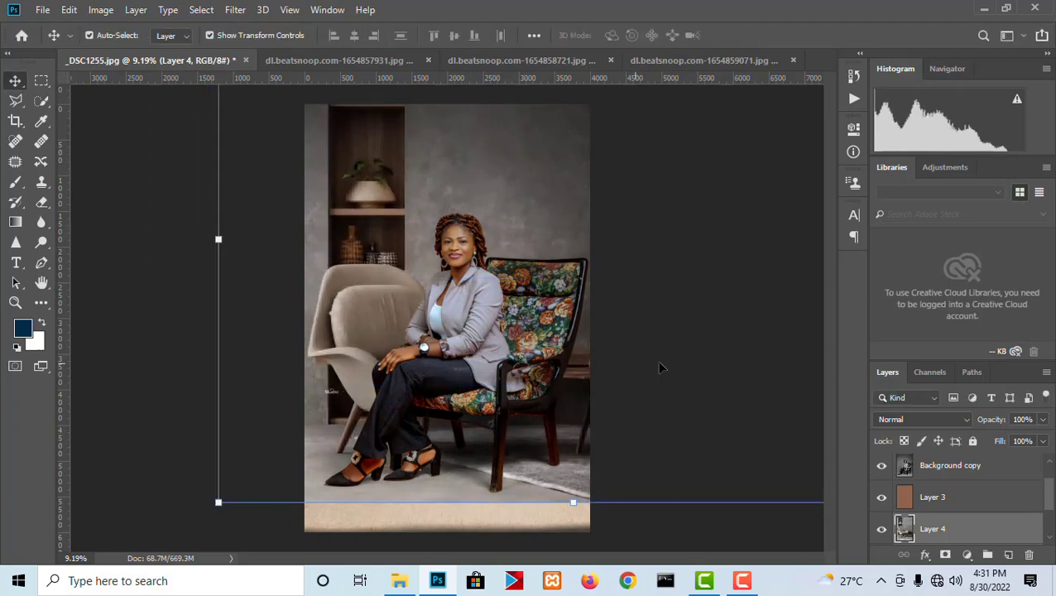
- Shift the Layer 4 room image sideways so its candle table and potted plant sit behind the woman and chair
click(682, 350)
scroll(542, 310, up, 1)
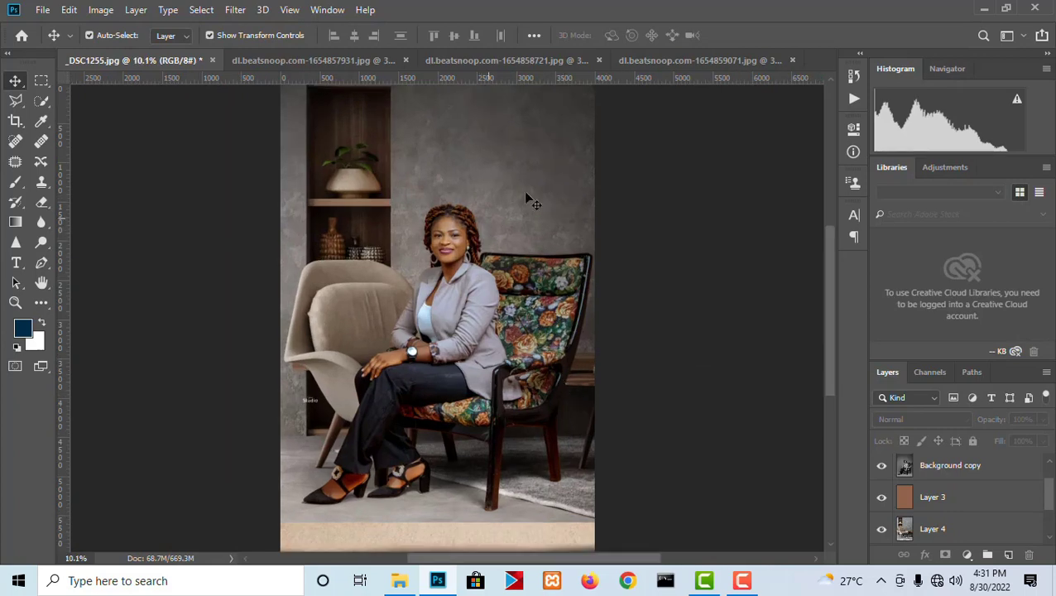
scroll(430, 233, down, 1)
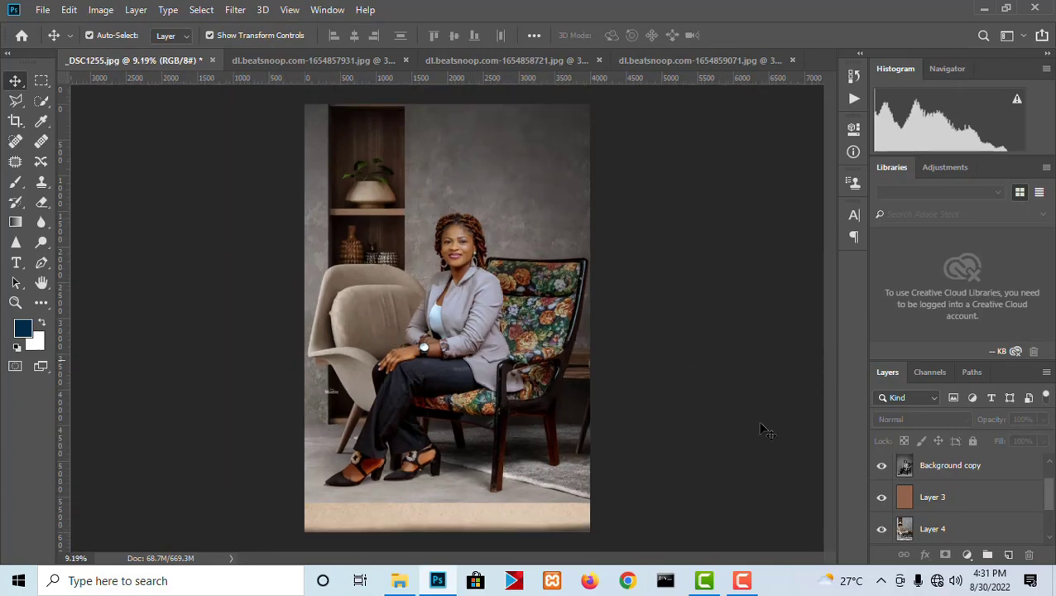
click(933, 530)
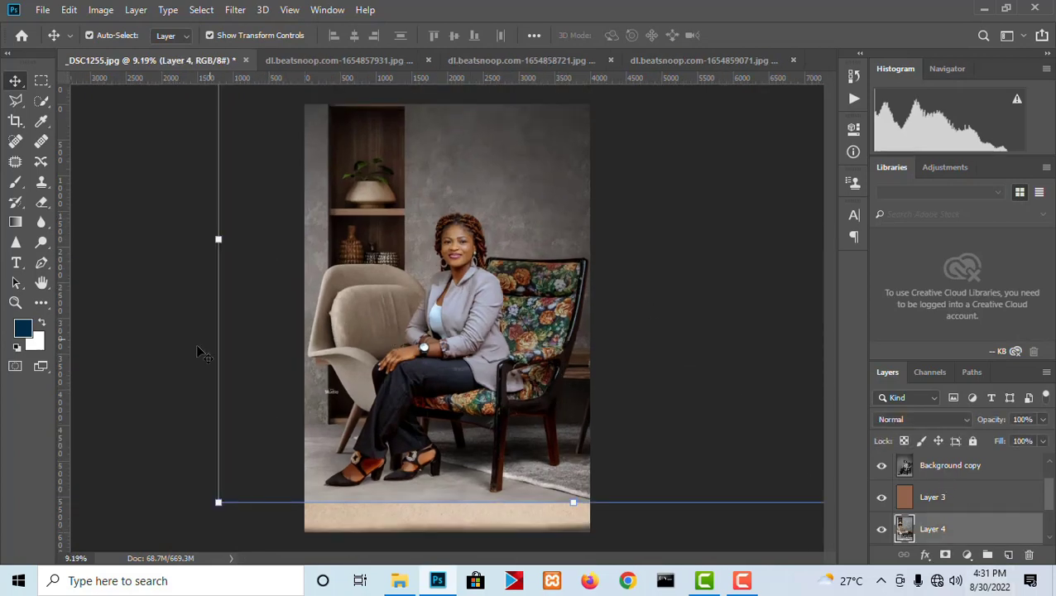
drag(215, 339, 198, 285)
drag(348, 254, 346, 254)
key(Return)
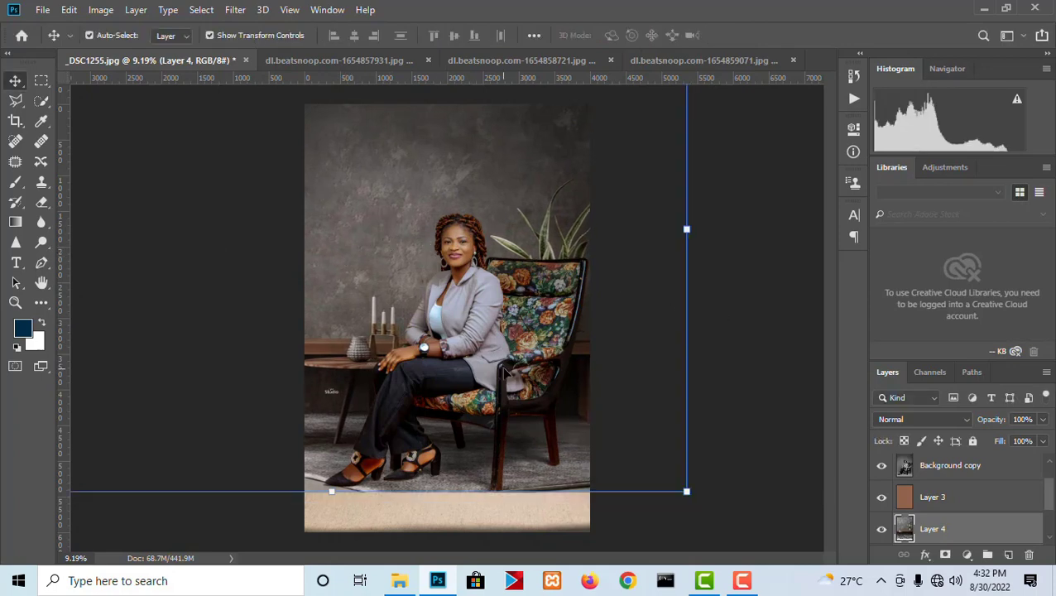
- Select the full-width strip of floor below the shoes, including the beige area not covered by Layer 4, with the Rectangular Marquee
scroll(500, 389, up, 1)
scroll(489, 430, down, 1)
scroll(479, 448, up, 3)
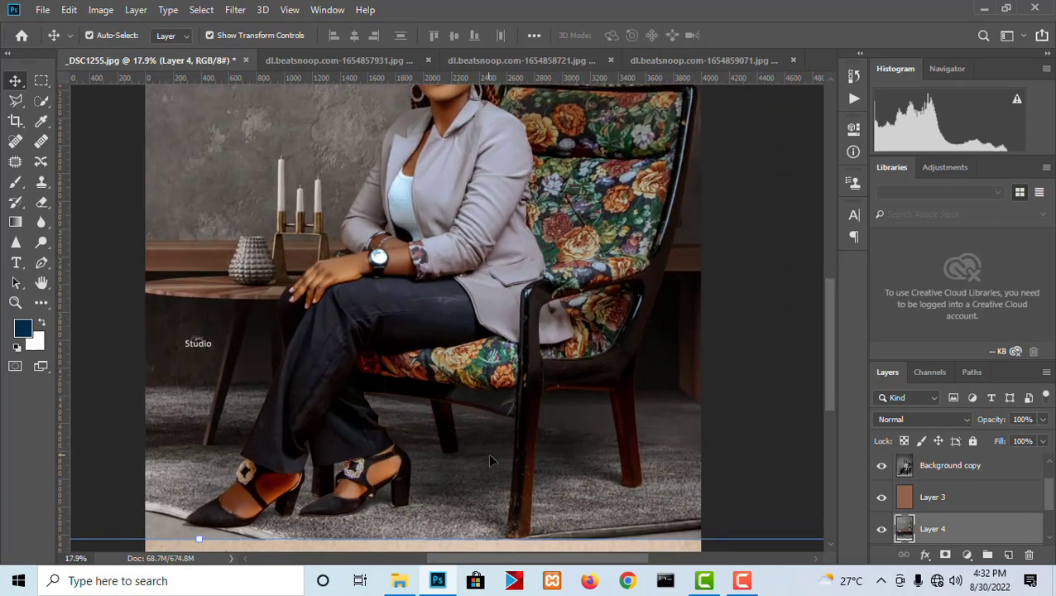
scroll(489, 455, up, 2)
drag(489, 455, 590, 276)
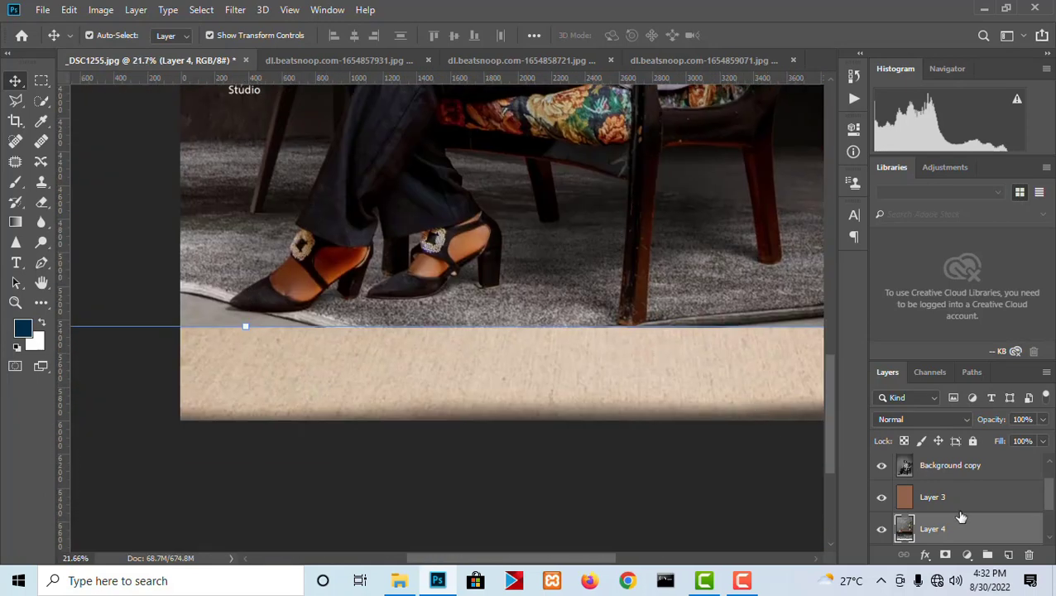
click(41, 82)
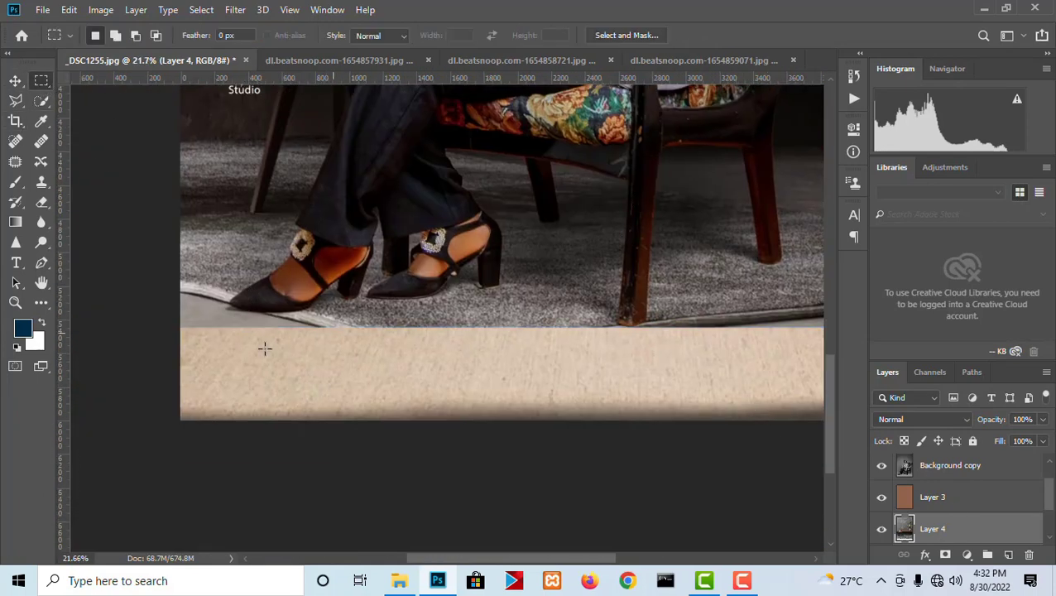
drag(142, 288, 760, 423)
drag(409, 336, 770, 395)
drag(533, 426, 516, 424)
- Fill the selected floor strip on Layer 4 using Content-Aware, deselect, and check the fill around the chair legs
right_click(515, 424)
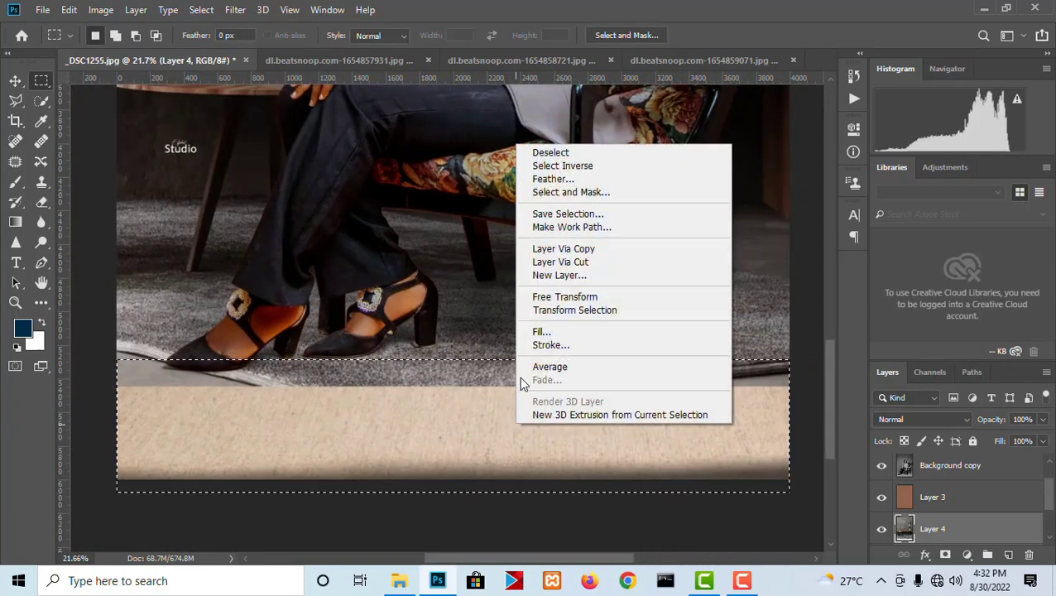
click(548, 331)
click(623, 140)
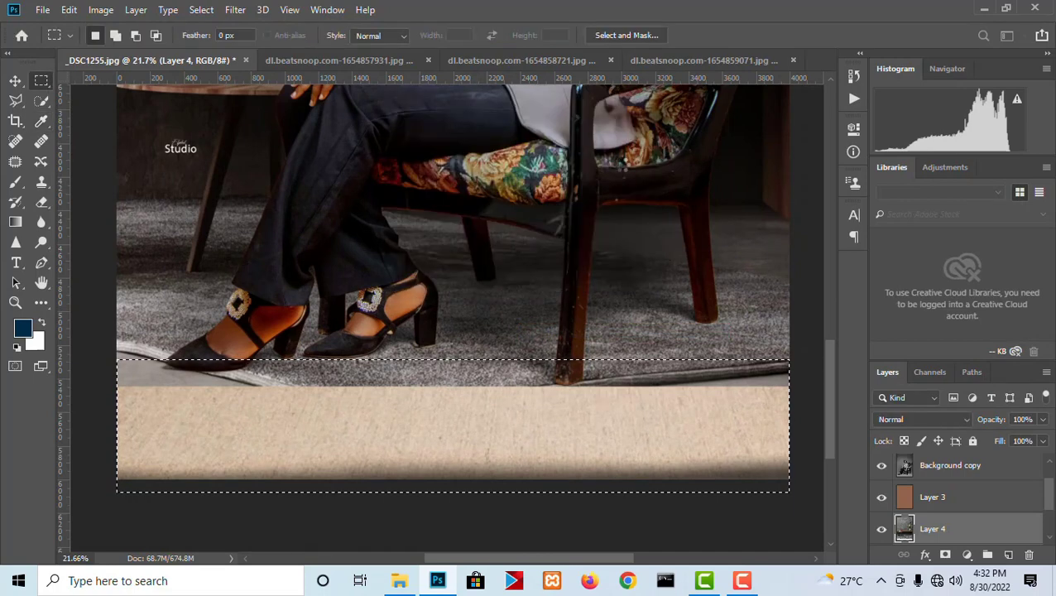
right_click(500, 296)
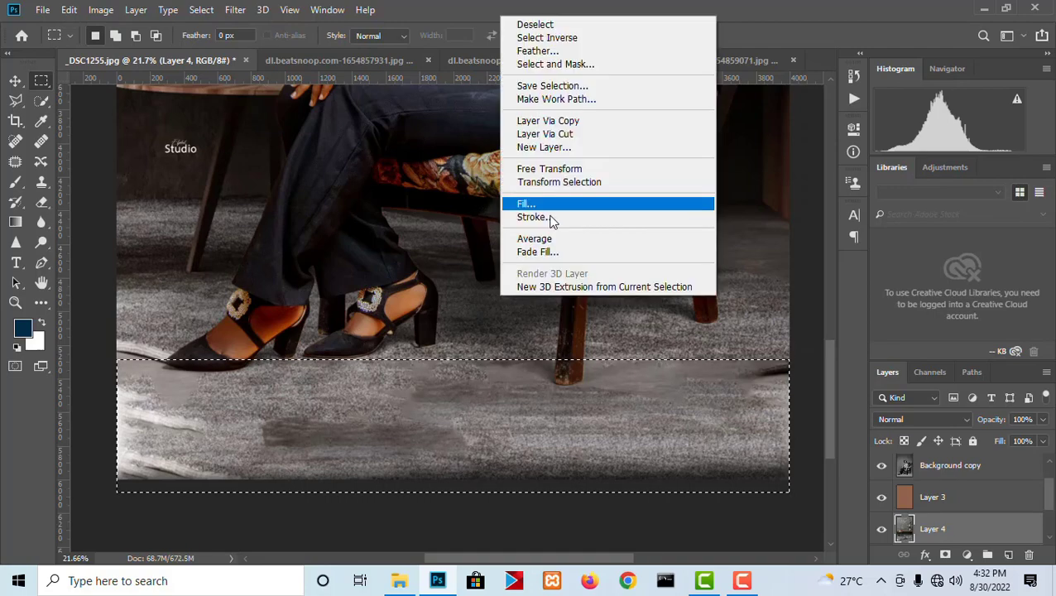
click(537, 26)
scroll(571, 226, down, 9)
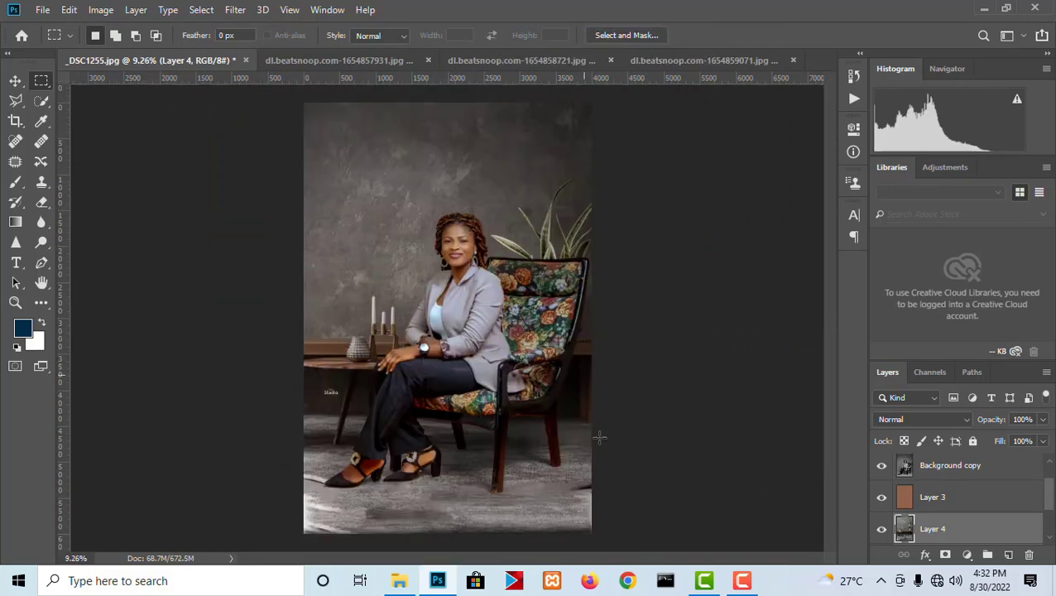
scroll(599, 461, up, 1)
scroll(599, 462, up, 8)
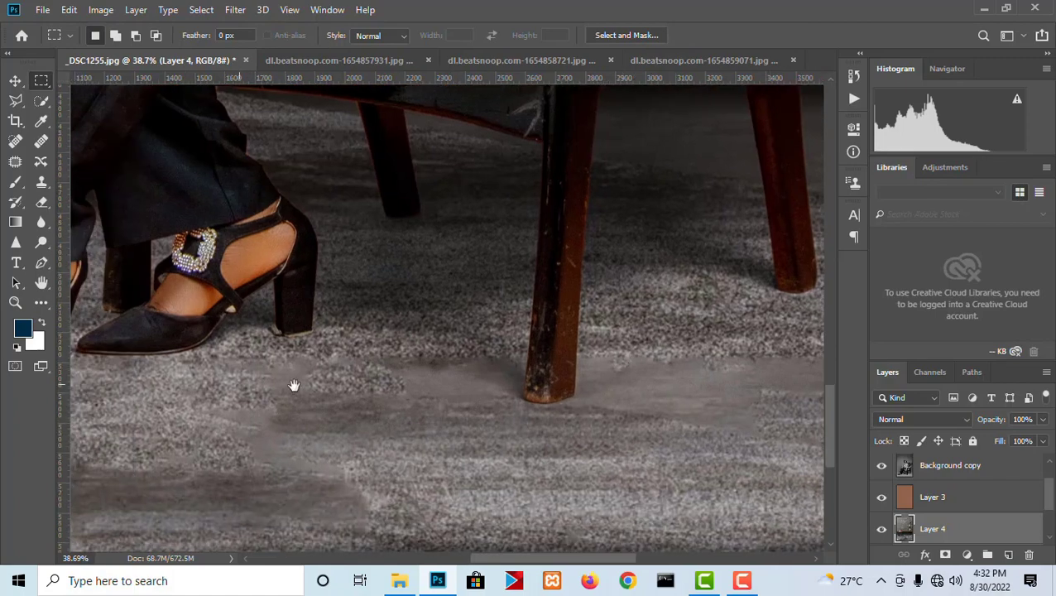
- Set the Clone Stamp to sample from Current Layer only, ready for retouching the floor on Layer 4
drag(294, 385, 631, 401)
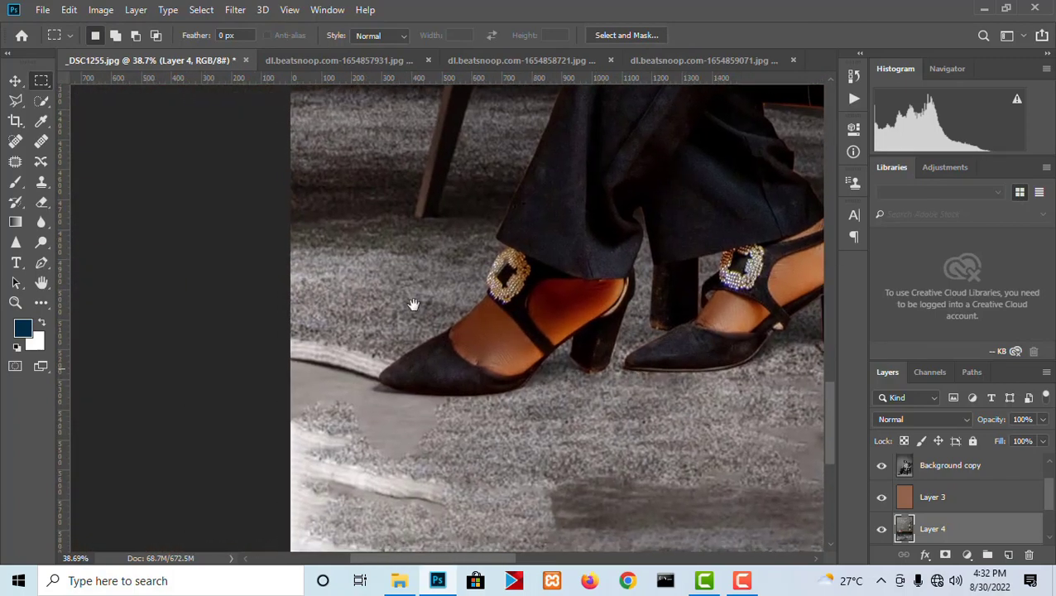
key(s)
scroll(381, 306, up, 3)
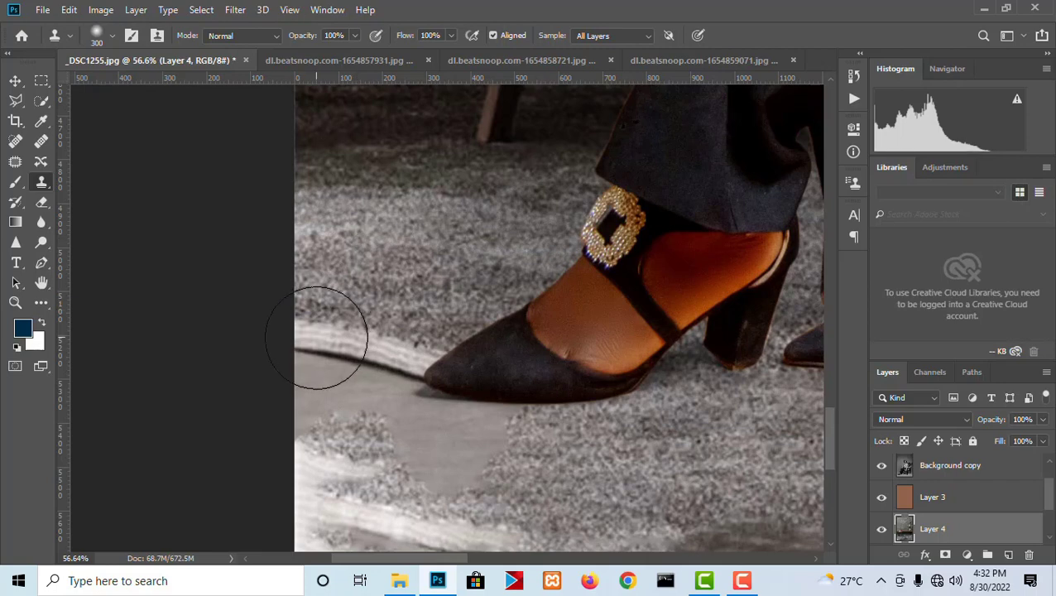
click(600, 35)
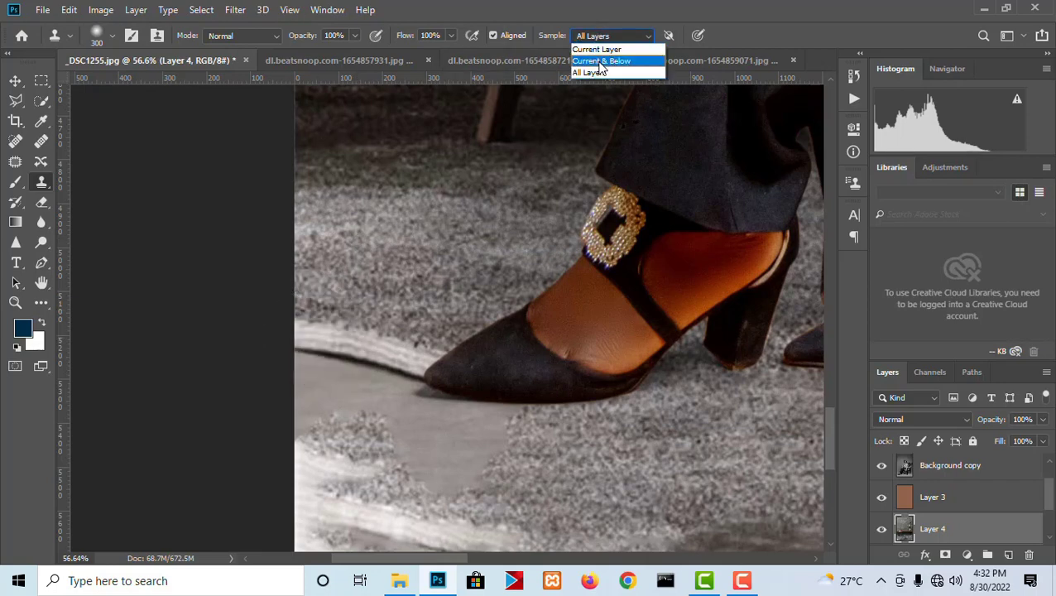
click(601, 62)
click(626, 38)
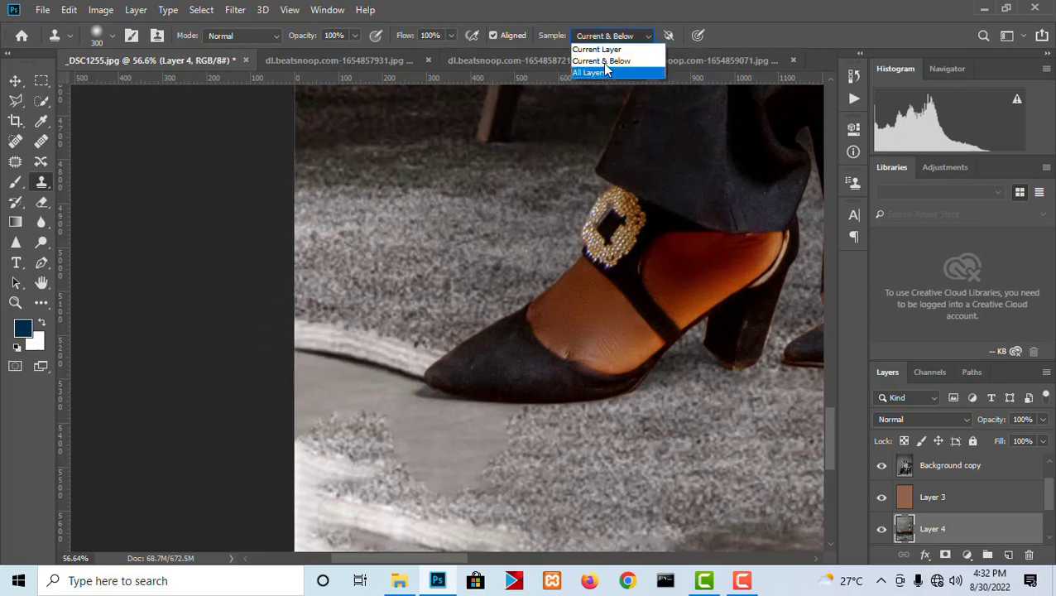
click(601, 46)
- Clone carpet texture over the white rug edge, smooth patches and start of the dark patch around the front shoe
alt+click(353, 249)
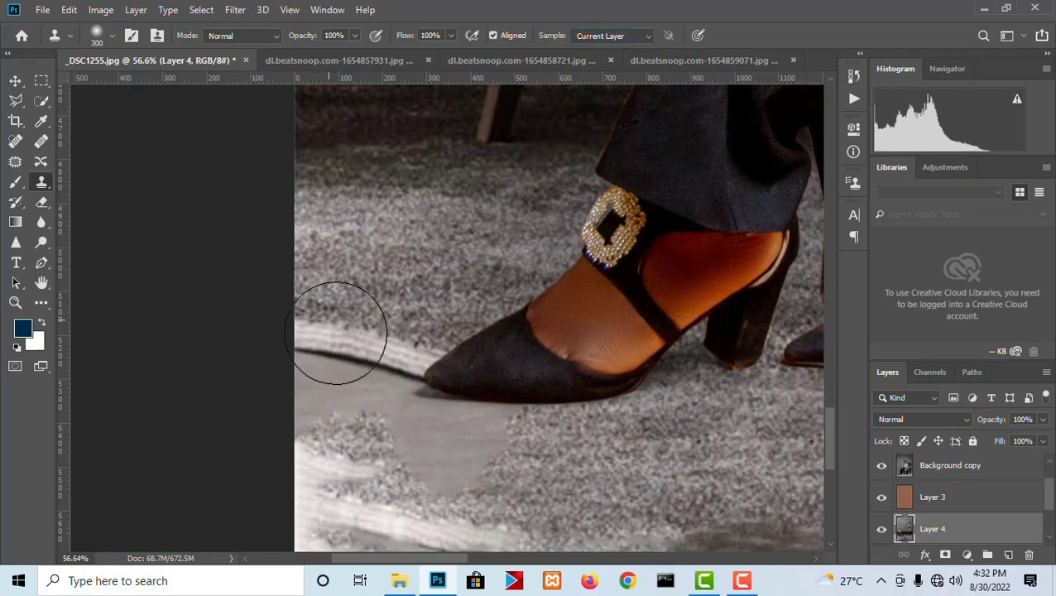
mouse_move(360, 331)
mouse_down()
mouse_move(376, 460)
mouse_move(451, 441)
mouse_move(489, 457)
mouse_move(477, 501)
mouse_move(491, 444)
mouse_move(441, 423)
mouse_move(454, 440)
mouse_move(540, 467)
mouse_move(495, 500)
mouse_move(279, 443)
mouse_move(352, 469)
mouse_move(338, 444)
mouse_move(330, 321)
mouse_up()
mouse_move(318, 436)
mouse_down()
mouse_move(390, 460)
mouse_move(475, 473)
mouse_up()
drag(279, 474, 310, 505)
drag(574, 470, 617, 468)
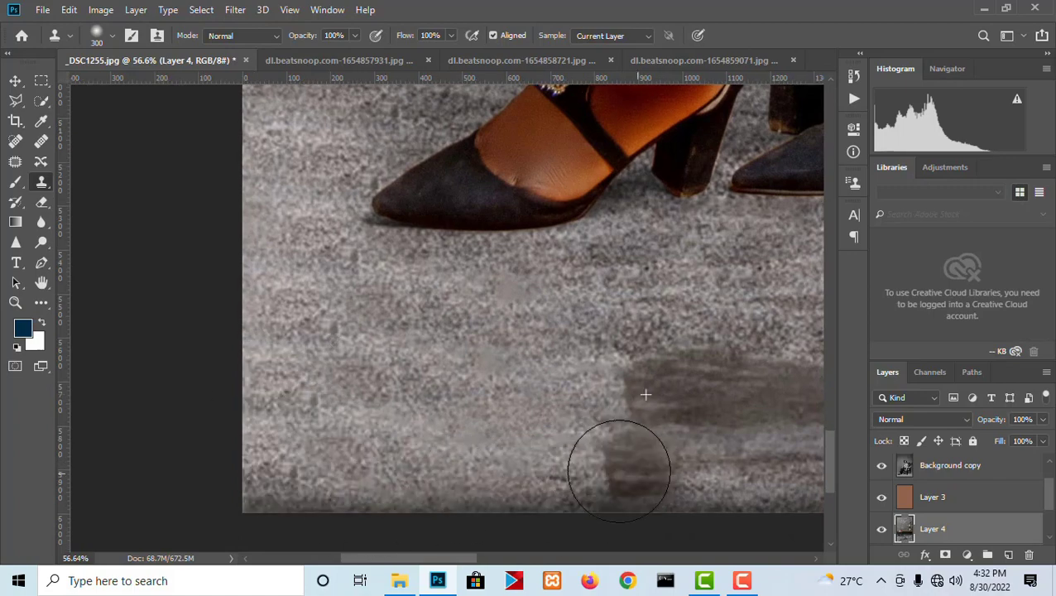
mouse_move(651, 425)
mouse_down()
mouse_move(585, 464)
mouse_move(636, 448)
mouse_move(576, 523)
mouse_up()
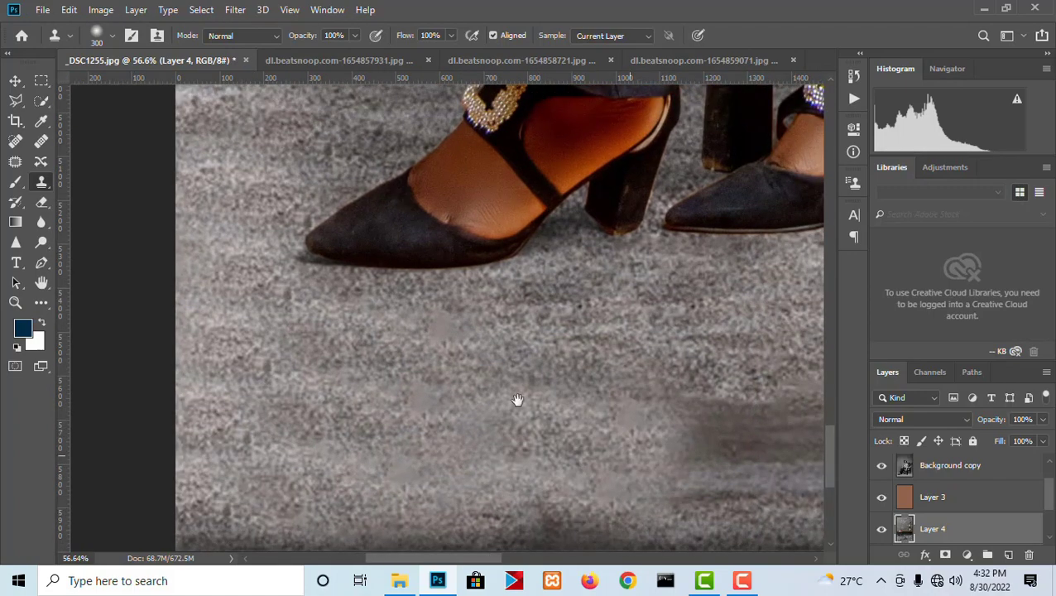
- Clone carpet texture over the dark floor patch below the shoes, continuing across towards the front chair leg
drag(517, 400, 354, 312)
mouse_move(588, 343)
mouse_down()
mouse_move(677, 372)
mouse_move(770, 383)
mouse_up()
drag(781, 367, 500, 438)
mouse_move(556, 499)
mouse_down()
mouse_move(604, 504)
mouse_move(488, 370)
mouse_move(471, 298)
mouse_move(662, 295)
mouse_move(662, 455)
mouse_move(766, 469)
mouse_up()
drag(726, 444, 473, 467)
- Clone carpet over the remaining smooth patches around the front chair leg and compare the composite with Layer 4 hidden
mouse_move(447, 281)
mouse_down()
mouse_move(623, 327)
mouse_move(695, 333)
mouse_up()
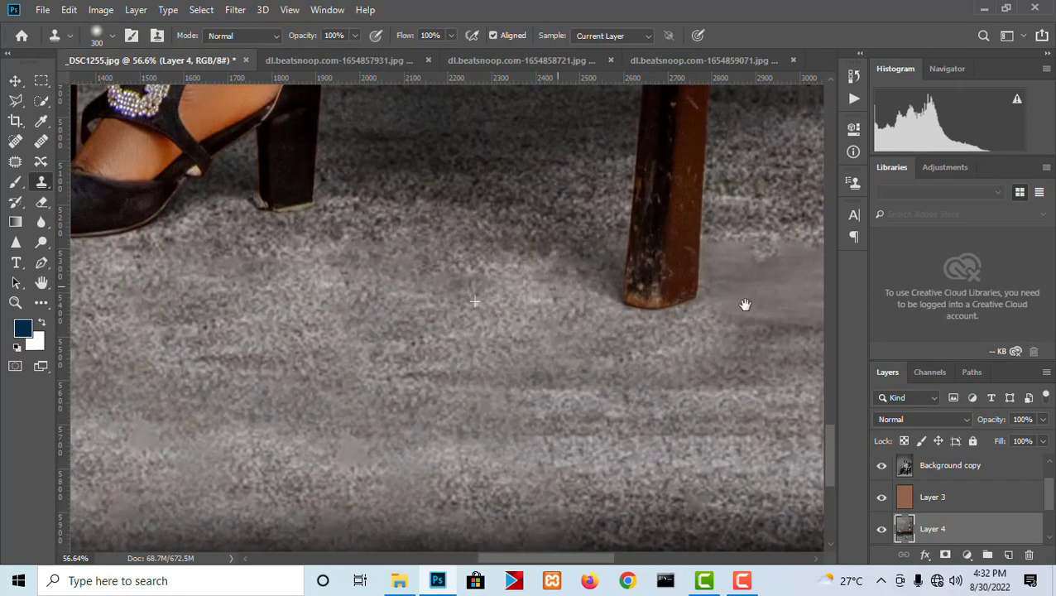
drag(744, 304, 567, 309)
mouse_move(559, 298)
mouse_down()
mouse_move(665, 288)
mouse_move(765, 343)
mouse_move(641, 324)
mouse_move(419, 351)
mouse_up()
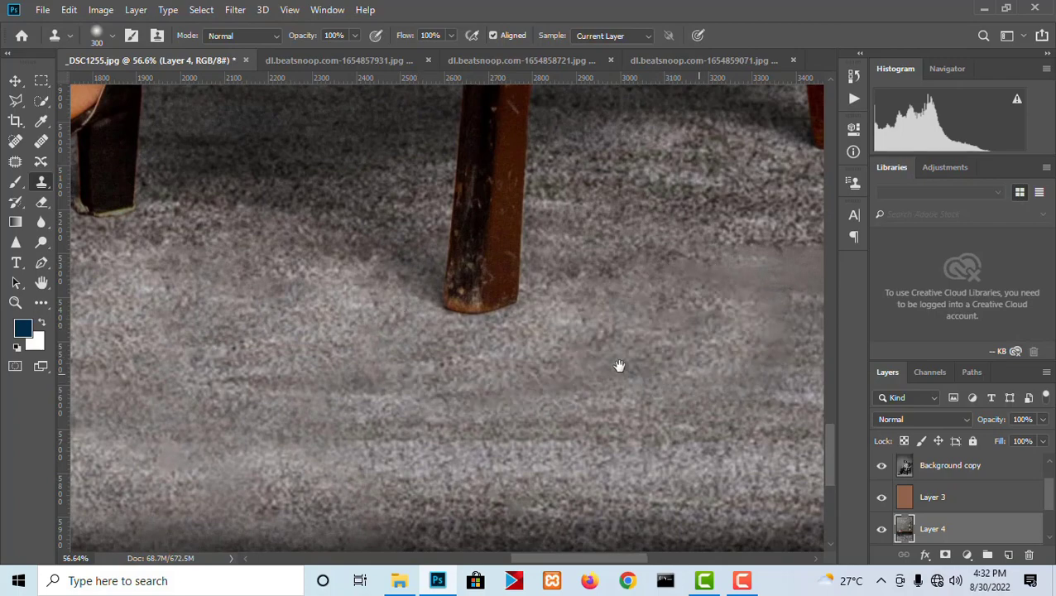
drag(742, 286, 410, 267)
mouse_move(490, 265)
mouse_down()
mouse_move(707, 256)
mouse_move(704, 432)
mouse_move(669, 513)
mouse_move(540, 512)
mouse_up()
scroll(599, 446, down, 10)
scroll(606, 426, down, 3)
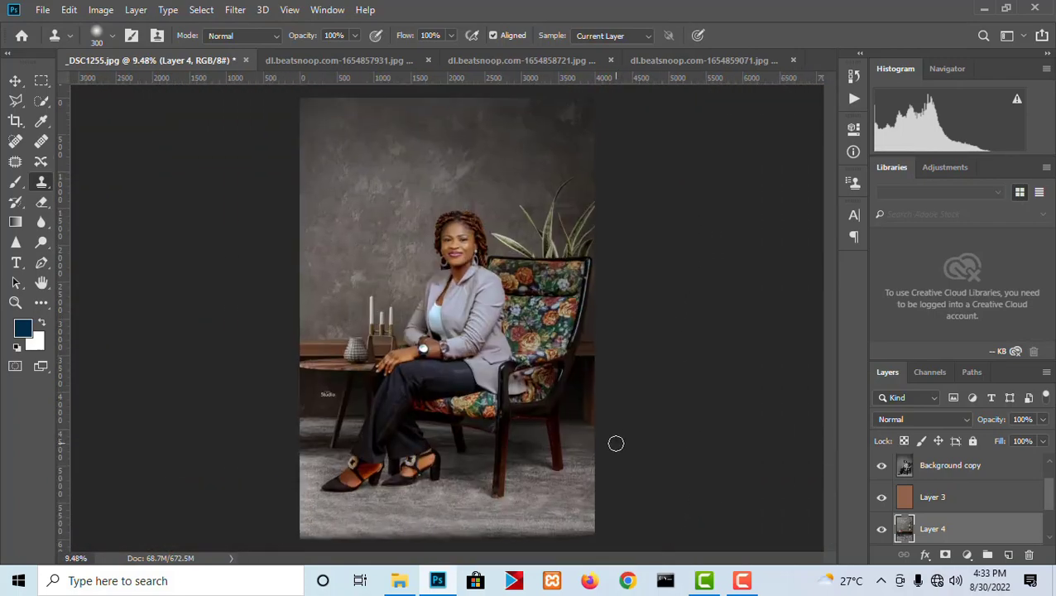
key(v)
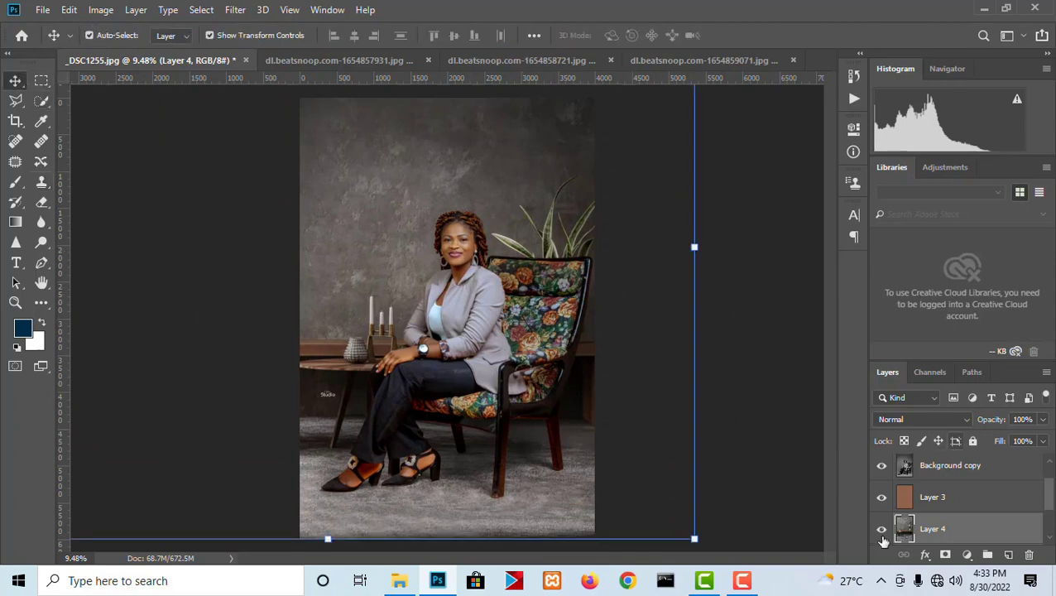
click(882, 529)
click(882, 529)
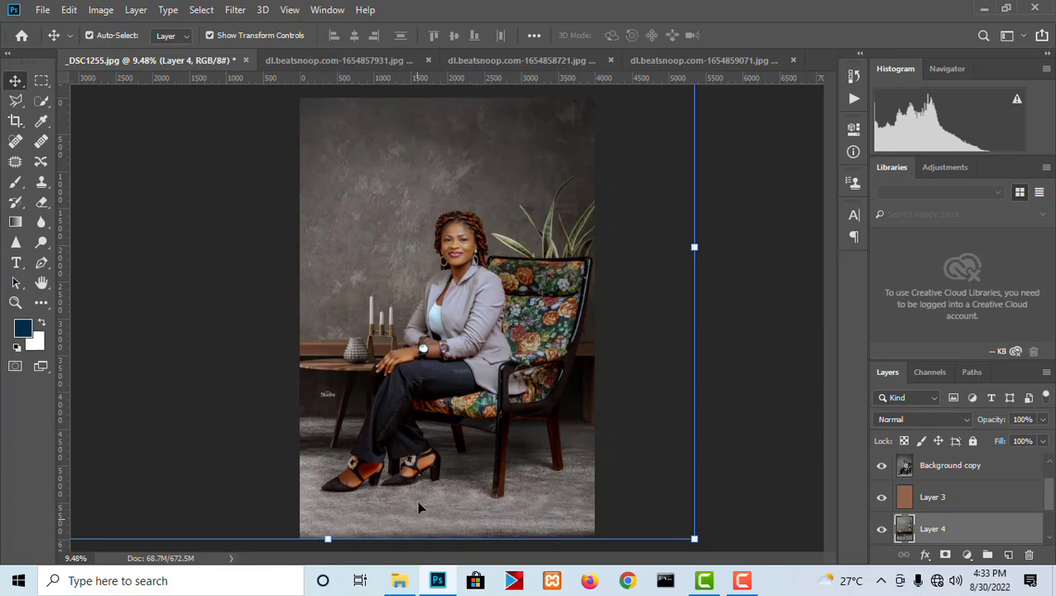
- Bring the teal room with the sofa into the portrait as a layer behind the woman and enlarge it to about 434%
click(701, 60)
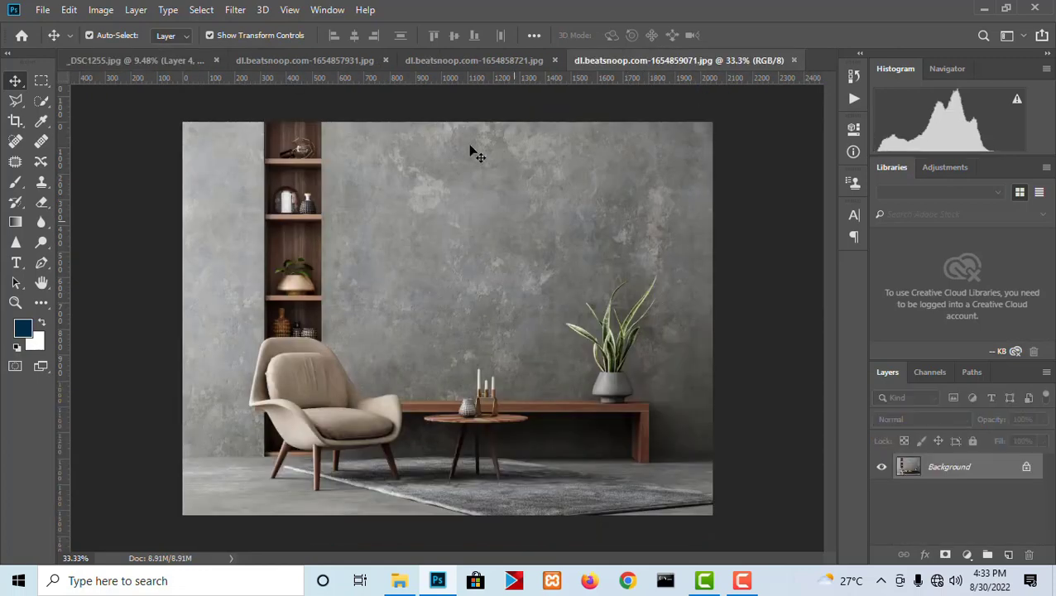
click(472, 61)
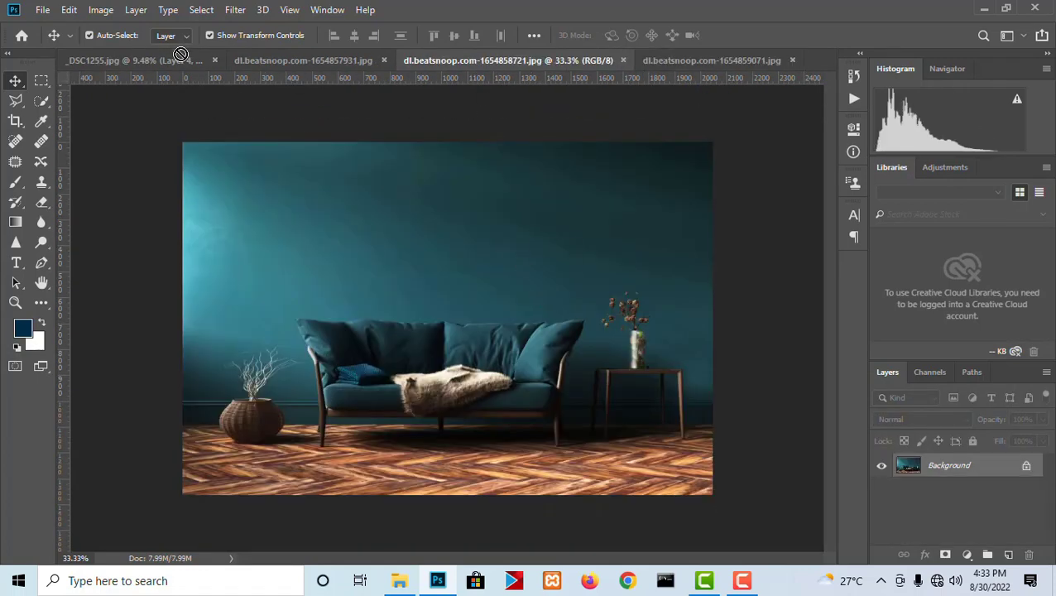
drag(181, 55, 485, 296)
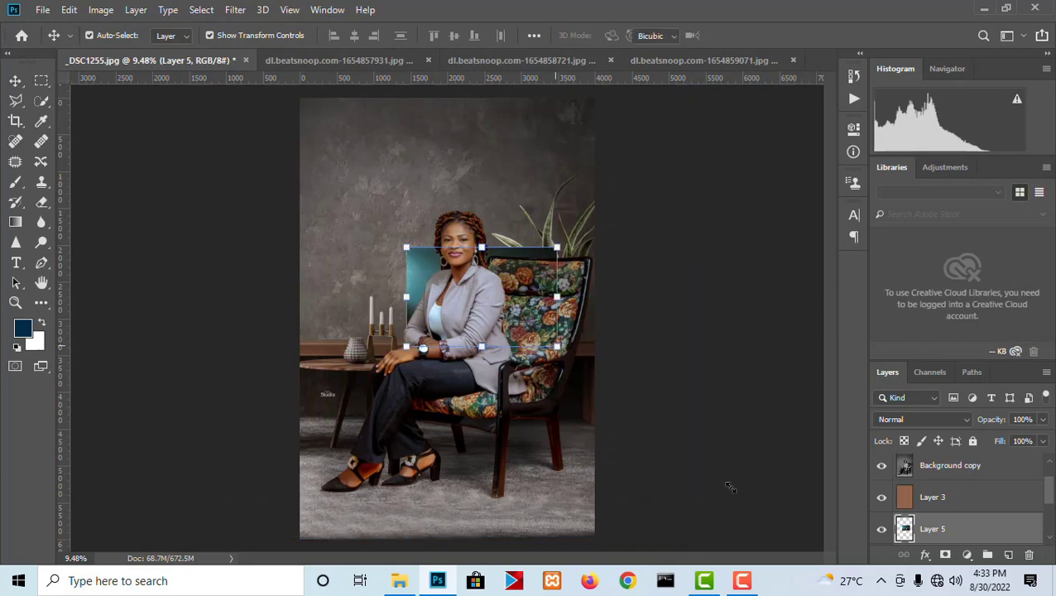
drag(557, 346, 769, 488)
drag(406, 244, 115, 52)
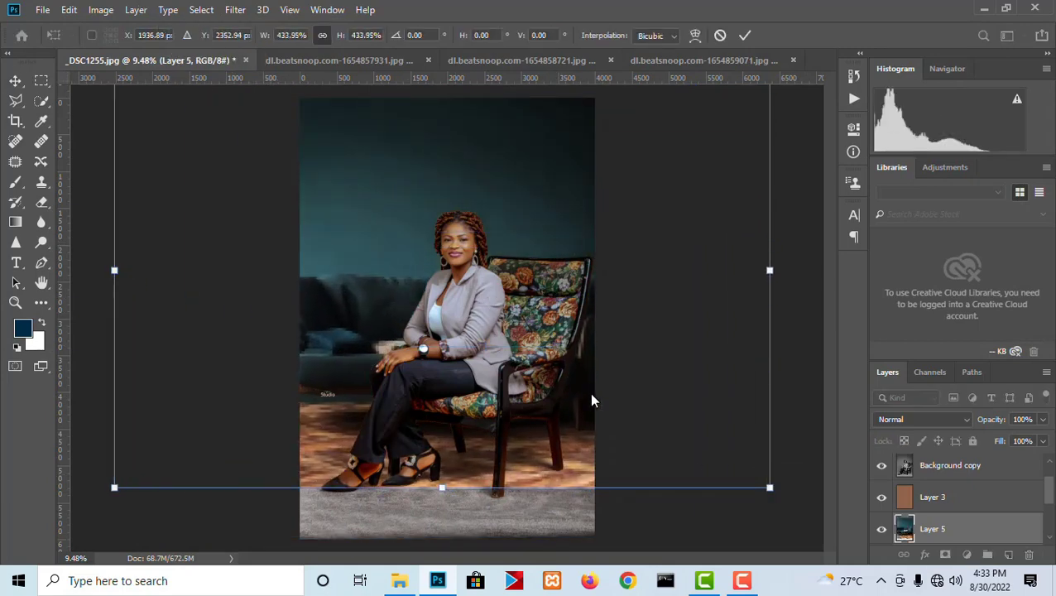
- Enlarge the teal room layer to about 485% and place its sofa beside the woman with the wood floor under her shoes
drag(594, 409, 535, 403)
drag(717, 480, 777, 521)
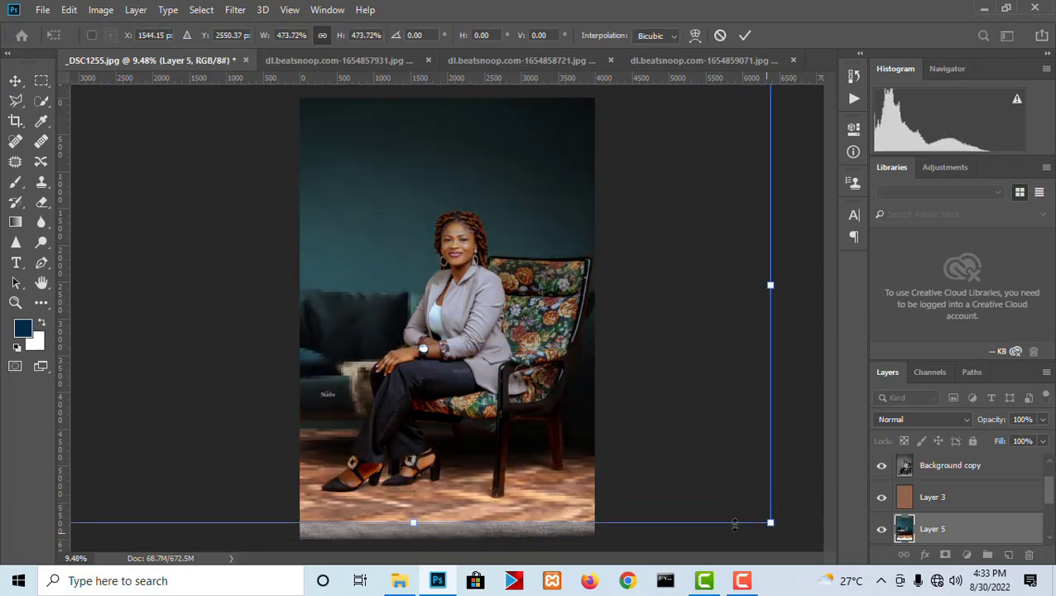
drag(552, 458, 455, 447)
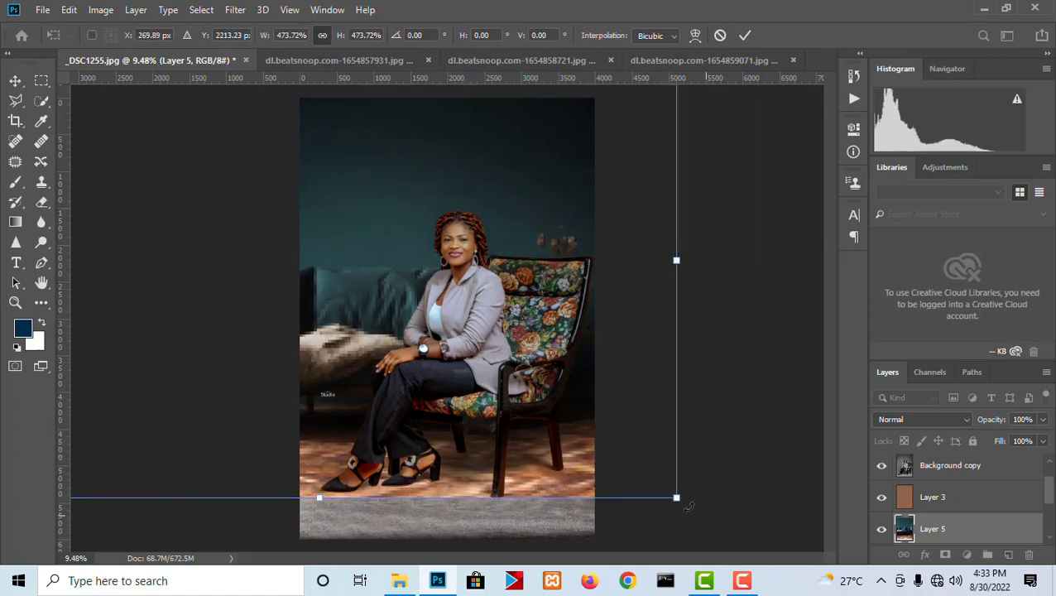
drag(677, 498, 694, 509)
drag(573, 469, 546, 467)
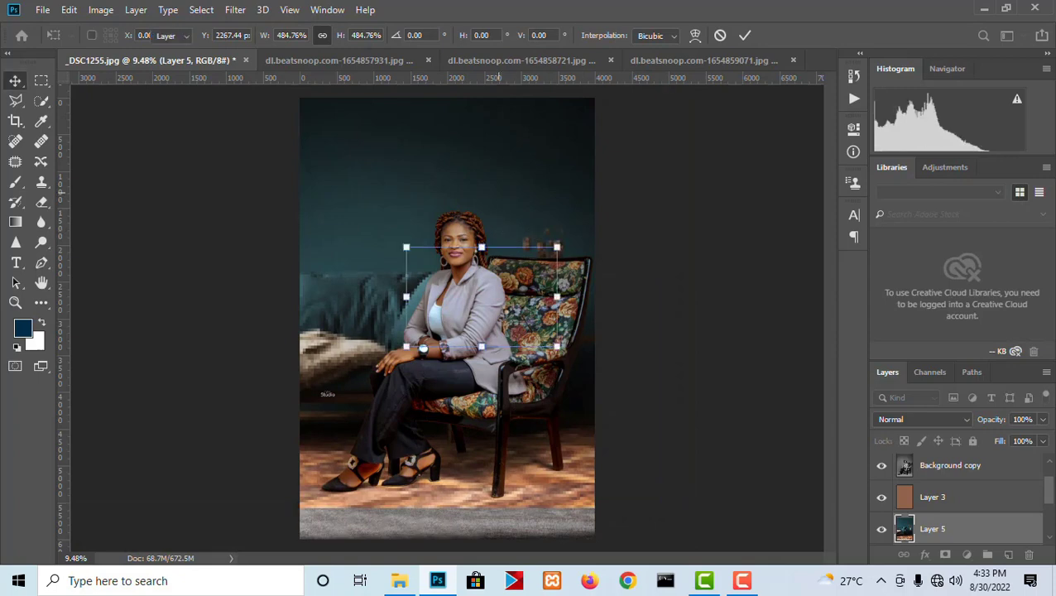
key(Return)
- Flip the teal room on Layer 5 horizontally
scroll(549, 185, up, 3)
scroll(532, 174, down, 9)
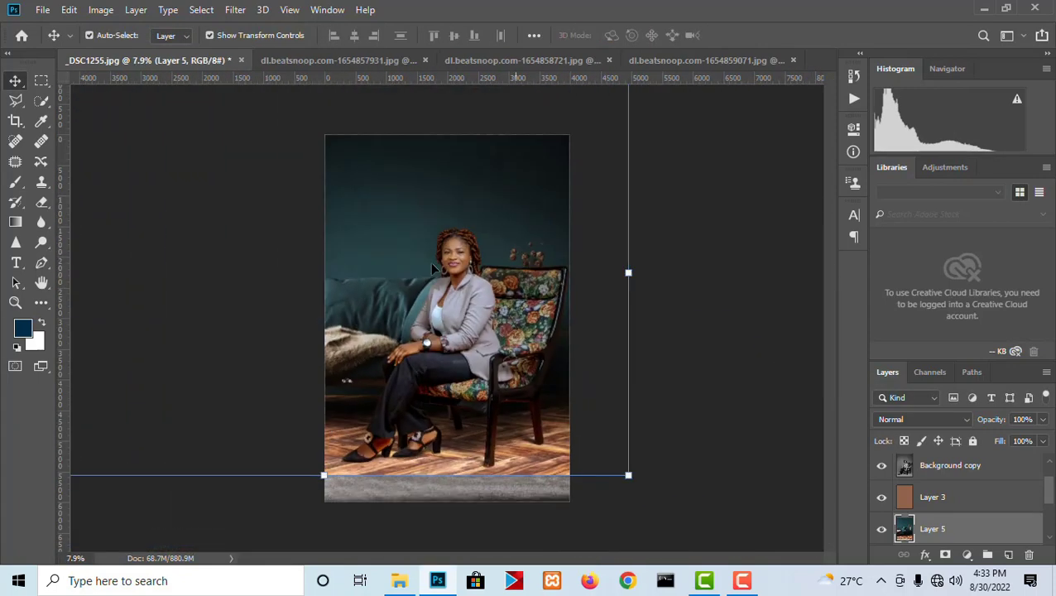
scroll(435, 308, up, 4)
scroll(612, 317, down, 1)
scroll(388, 476, down, 2)
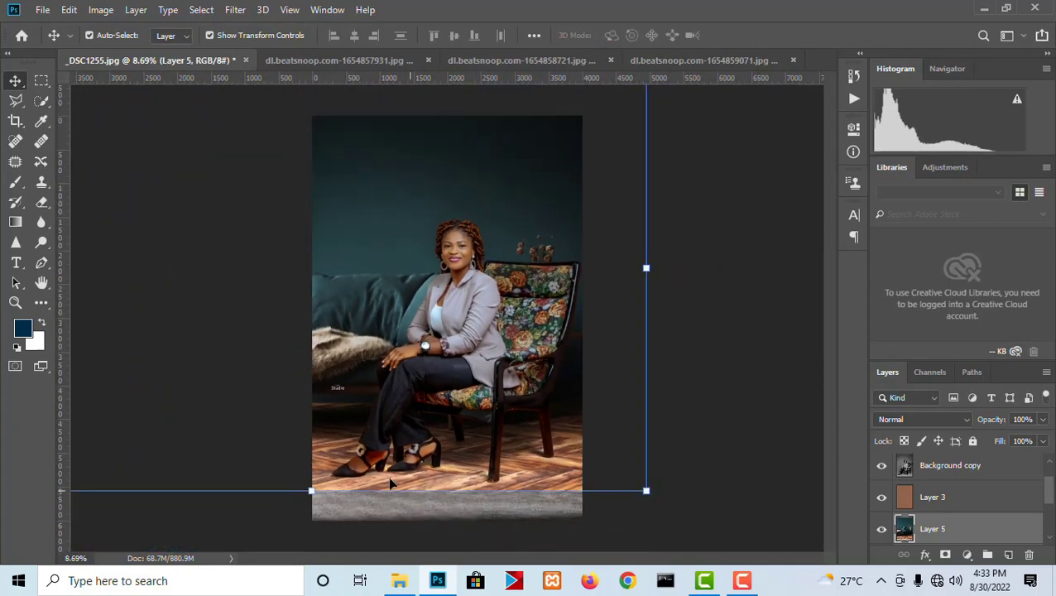
scroll(346, 438, up, 3)
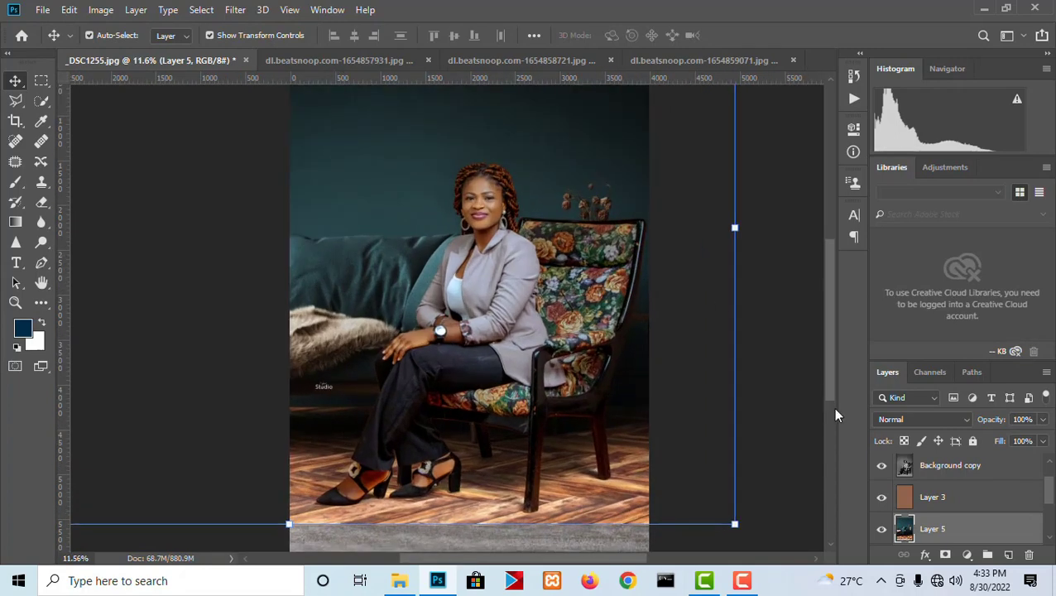
click(69, 9)
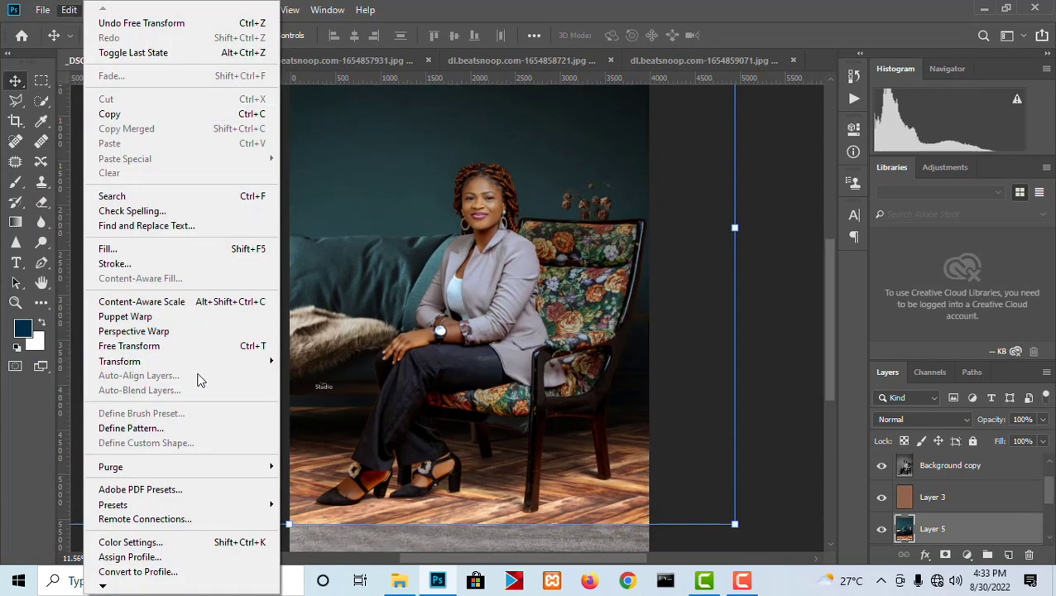
mouse_move(198, 361)
click(323, 533)
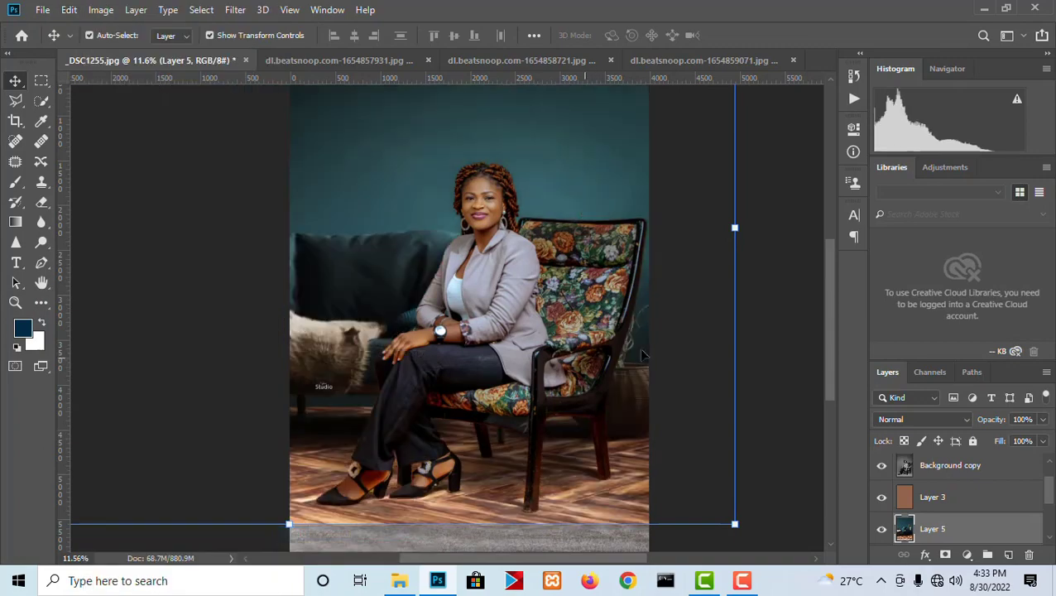
- Shift the flipped teal room so its vase and side table sit beside the woman, and scale it to about 102.5%
drag(664, 425, 658, 462)
scroll(502, 403, down, 3)
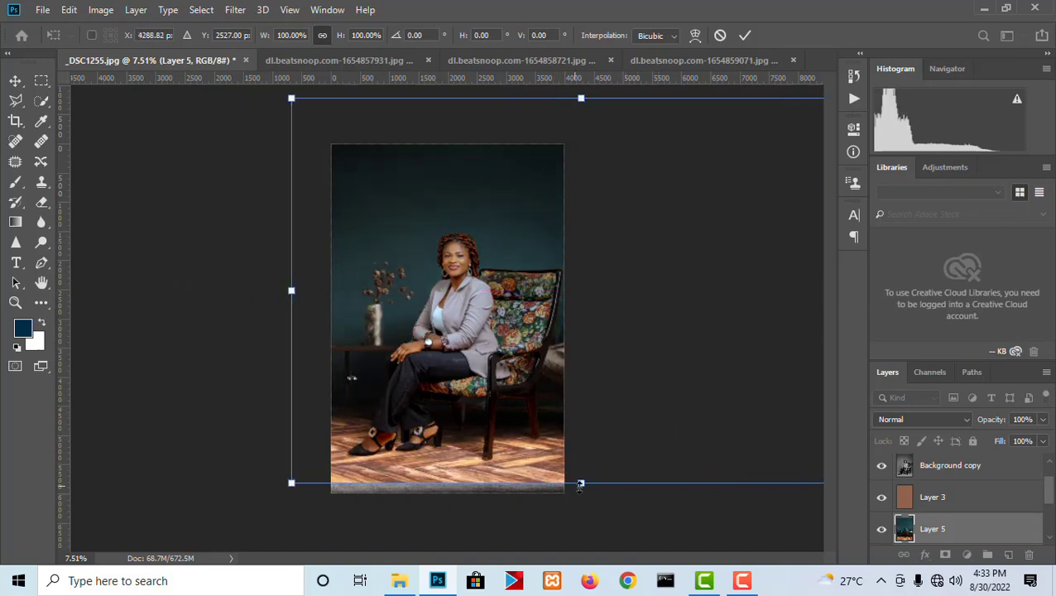
drag(589, 495, 590, 505)
drag(511, 456, 554, 438)
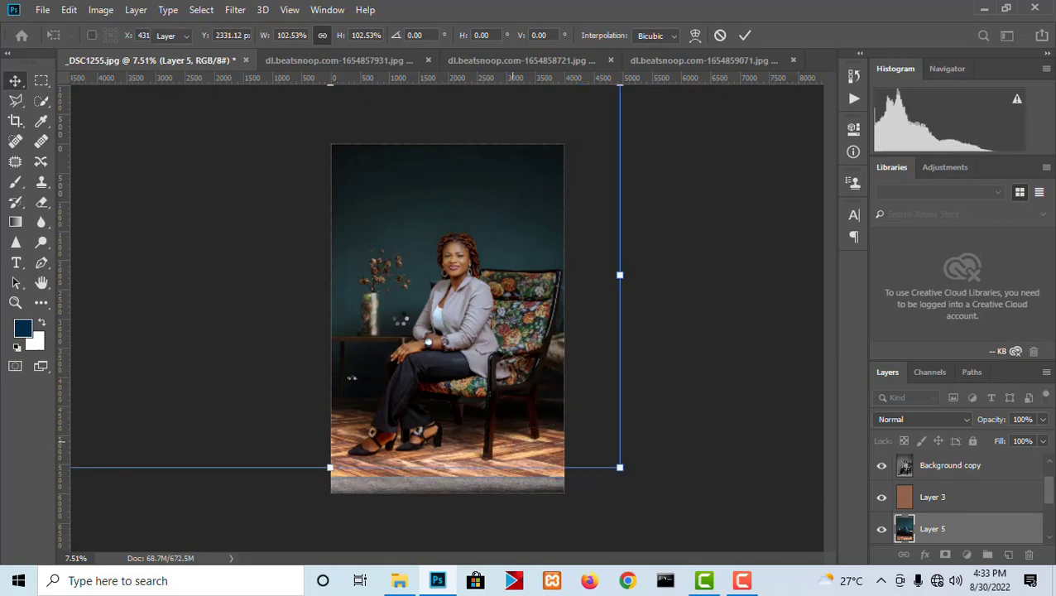
click(719, 325)
scroll(414, 252, up, 6)
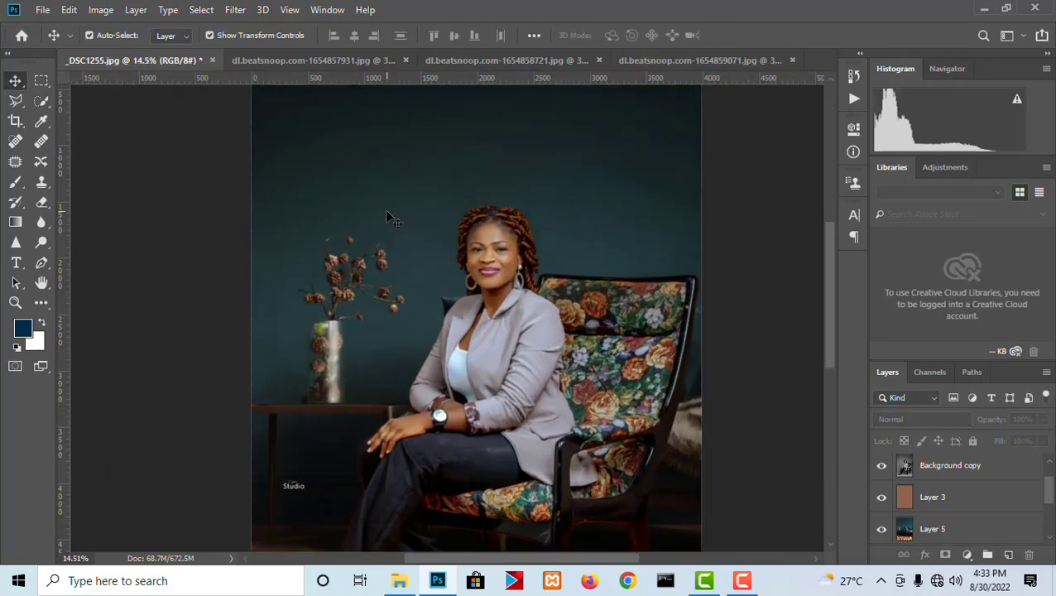
scroll(438, 263, up, 2)
scroll(438, 263, down, 5)
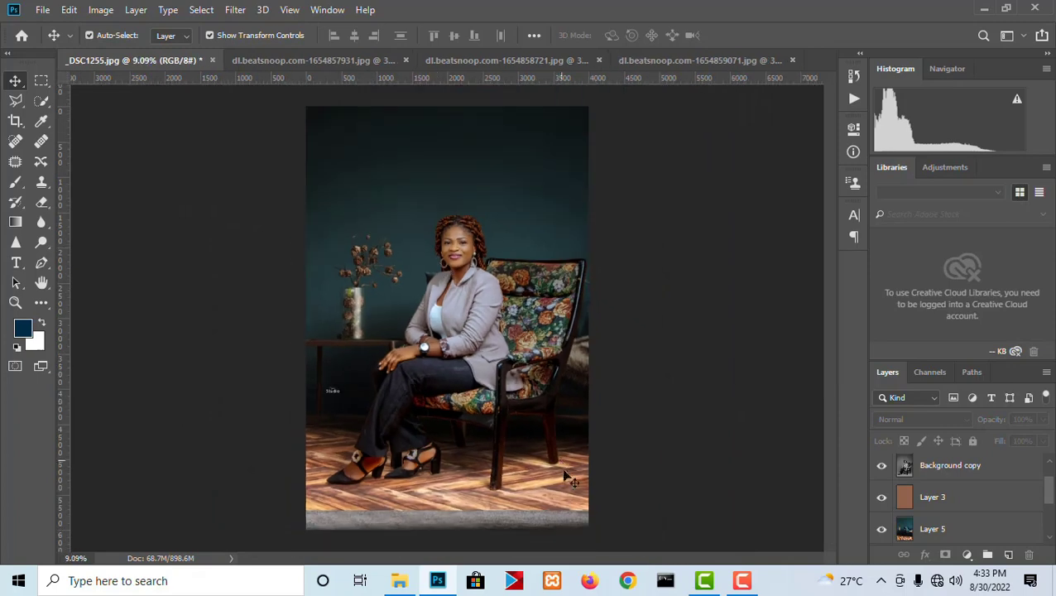
- Select the full-width gray strip below the wood floor with the Rectangular Marquee, with Layer 5 active
click(549, 494)
click(42, 80)
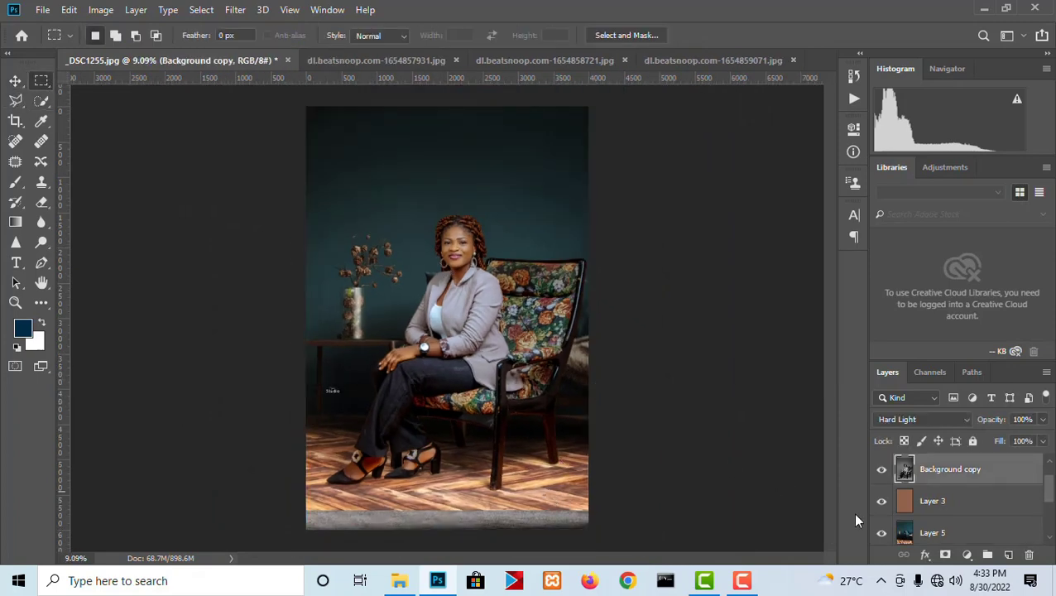
scroll(964, 515, down, 1)
click(951, 507)
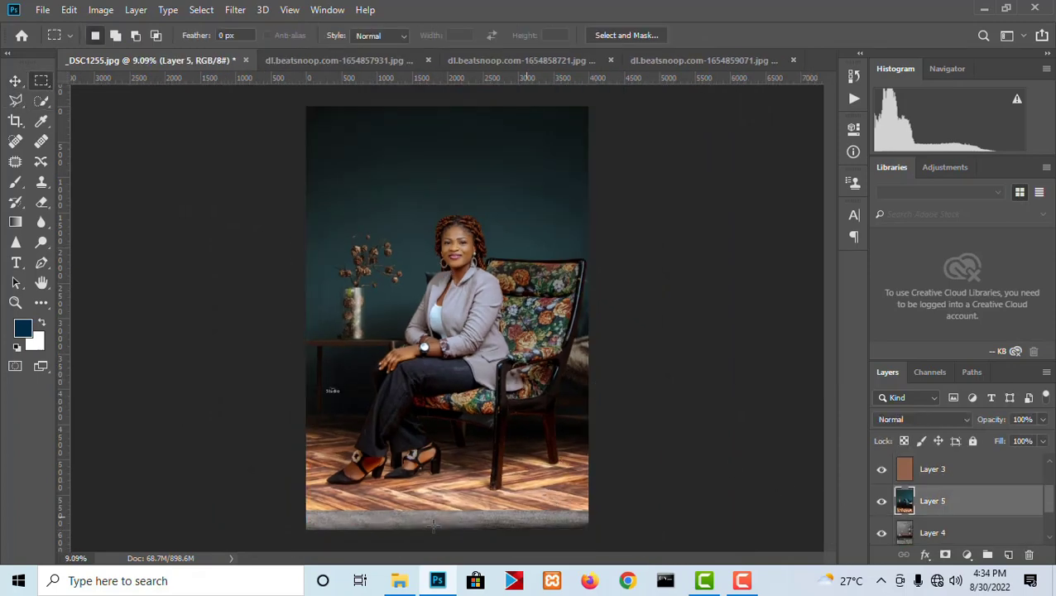
drag(282, 503, 629, 521)
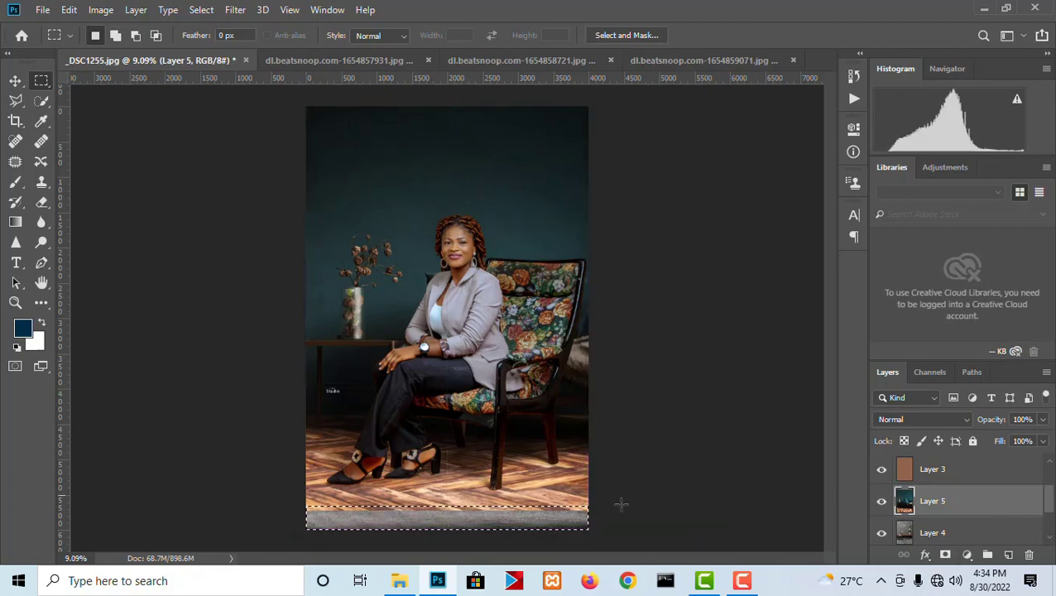
- Fill the selected strip on Layer 5 with wood floor using Content-Aware, deselect, and view the whole image
right_click(489, 495)
click(517, 398)
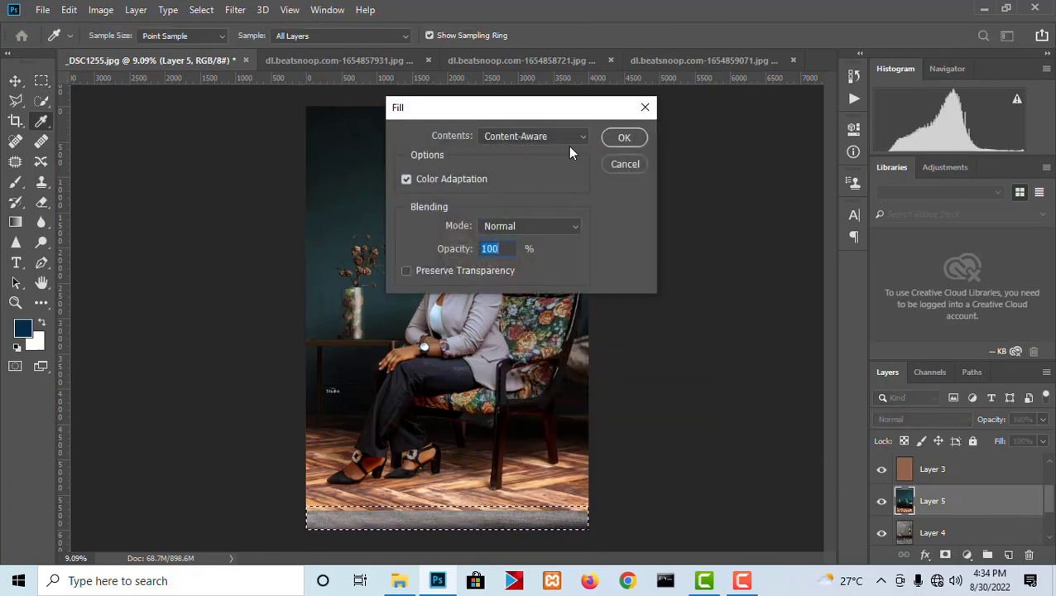
click(622, 138)
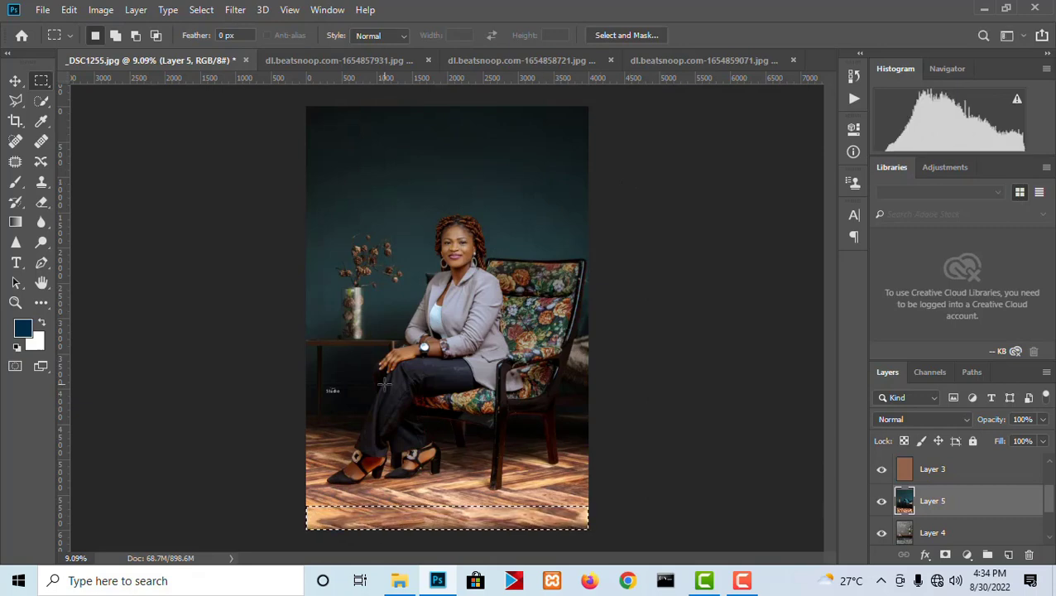
right_click(386, 106)
click(441, 113)
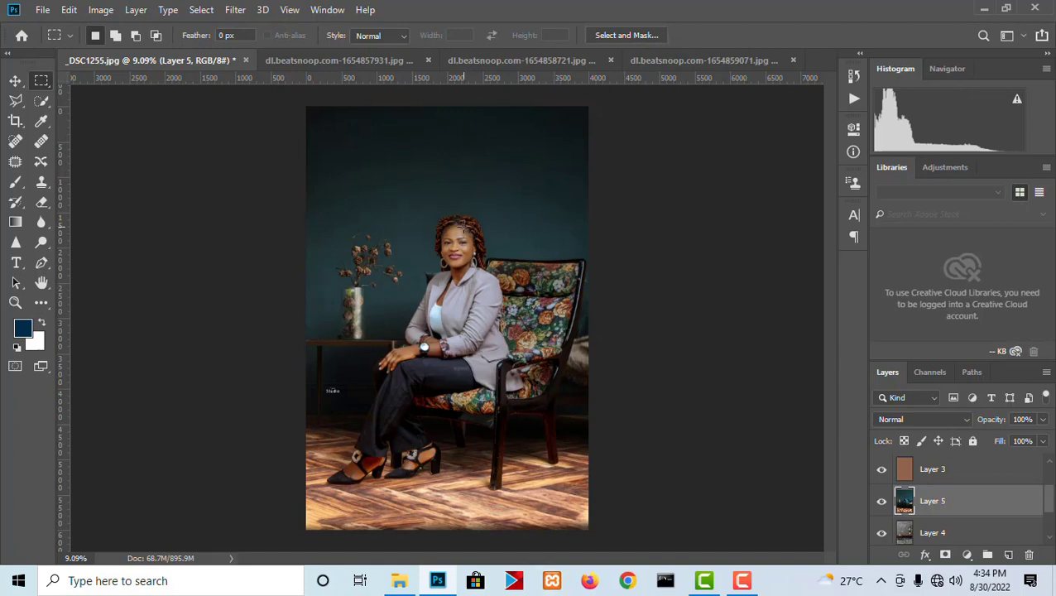
key(ctrl+0)
click(16, 82)
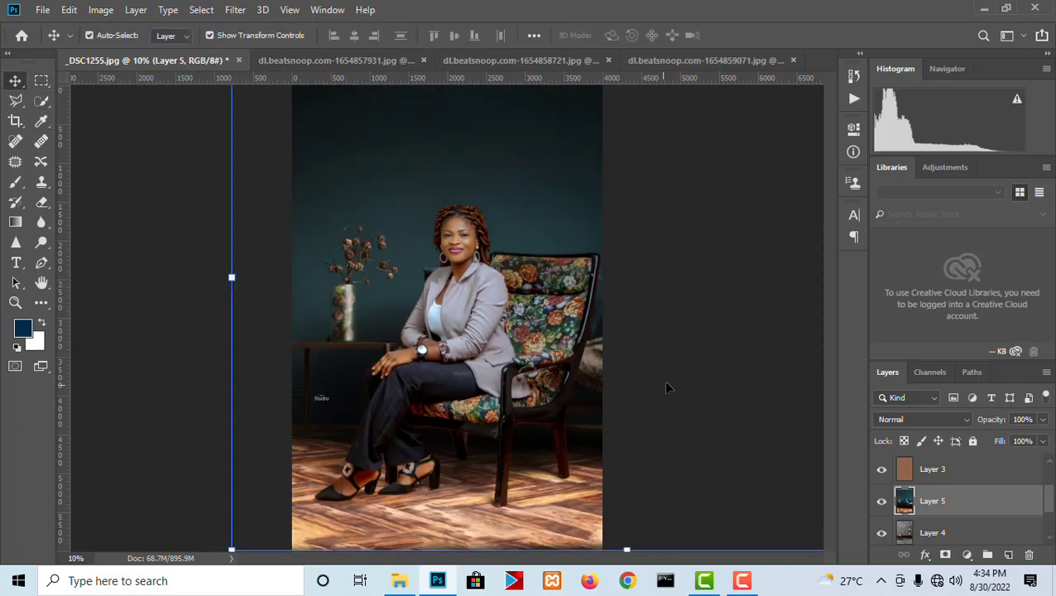
- Shift the woman and chair on Layer 1 to examine the Background copy shadows beneath, and undo the move
click(673, 362)
scroll(521, 407, down, 3)
scroll(497, 399, up, 2)
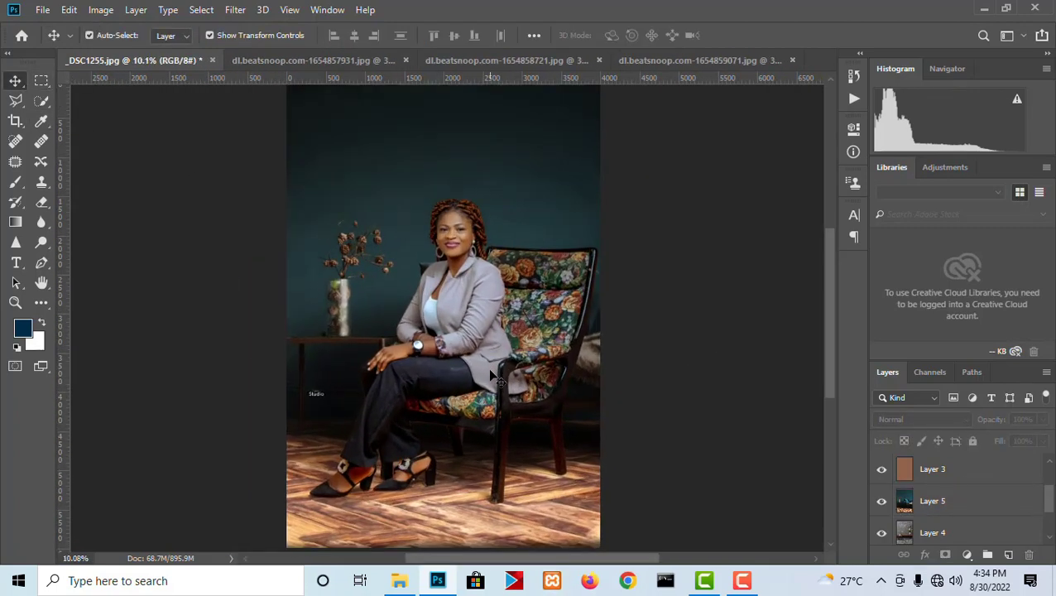
scroll(484, 331, down, 2)
drag(516, 342, 528, 367)
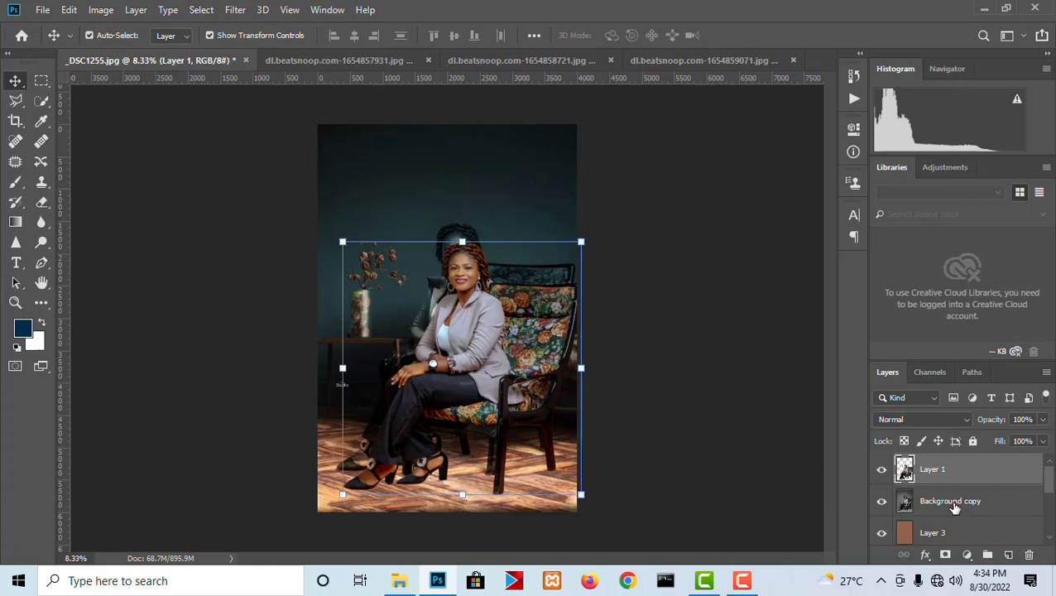
click(954, 503)
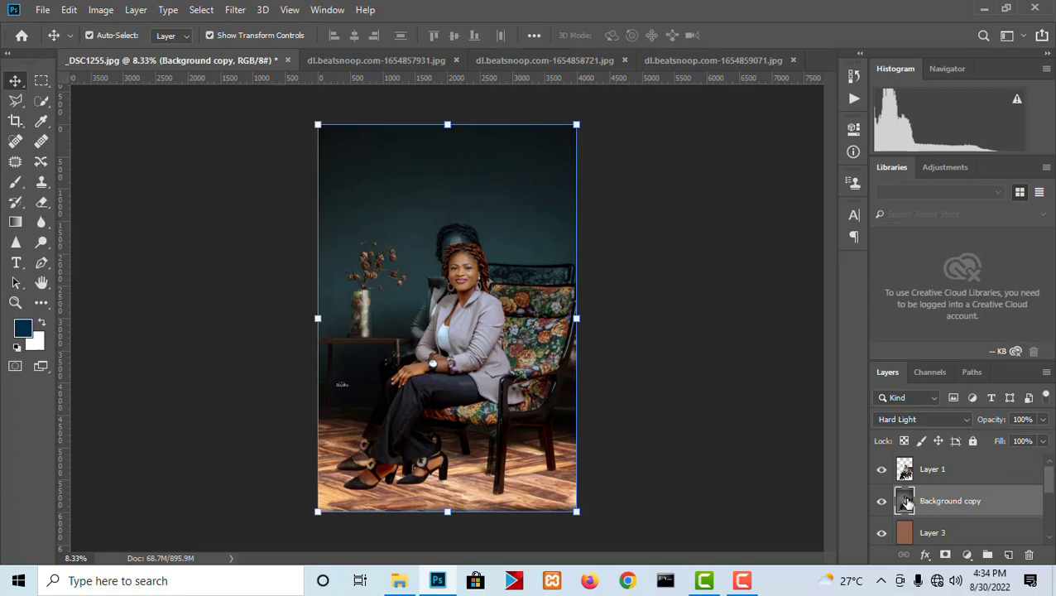
key(ctrl+z)
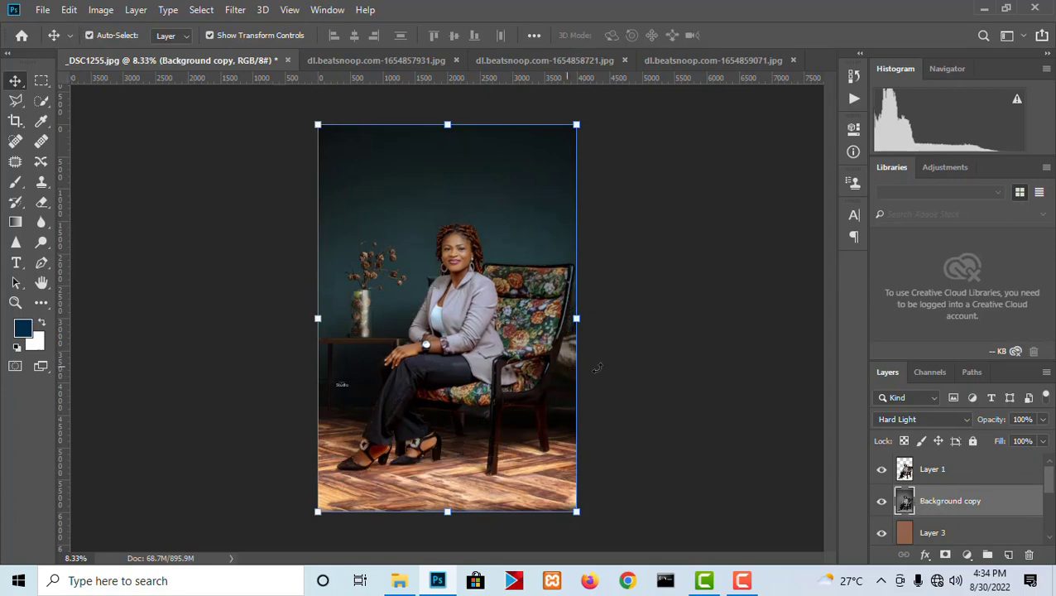
- Deselect the layer and compare the teal room composite with Background copy hidden and shown
click(666, 362)
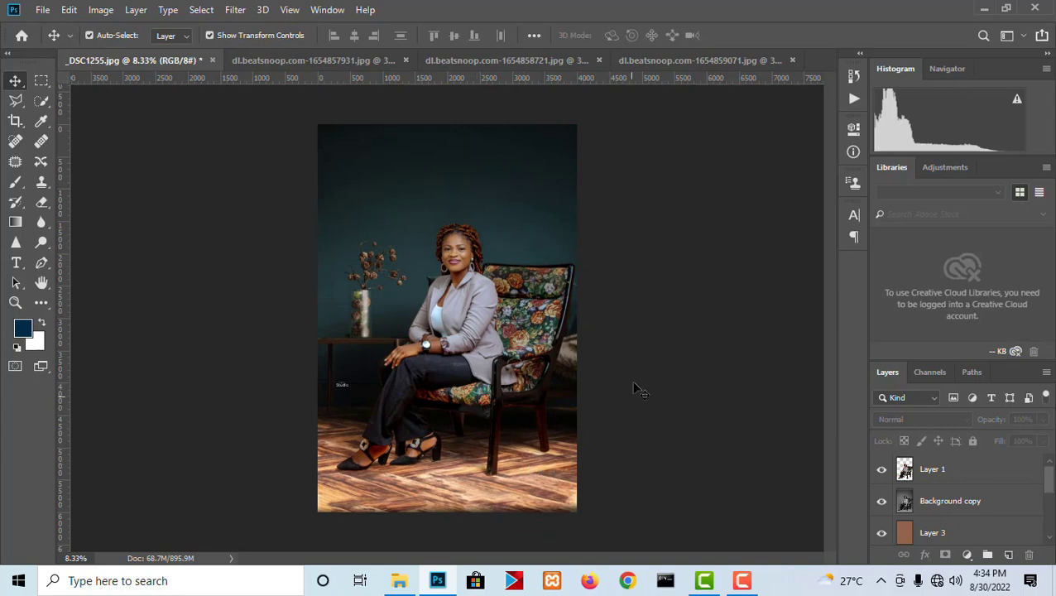
scroll(438, 261, up, 2)
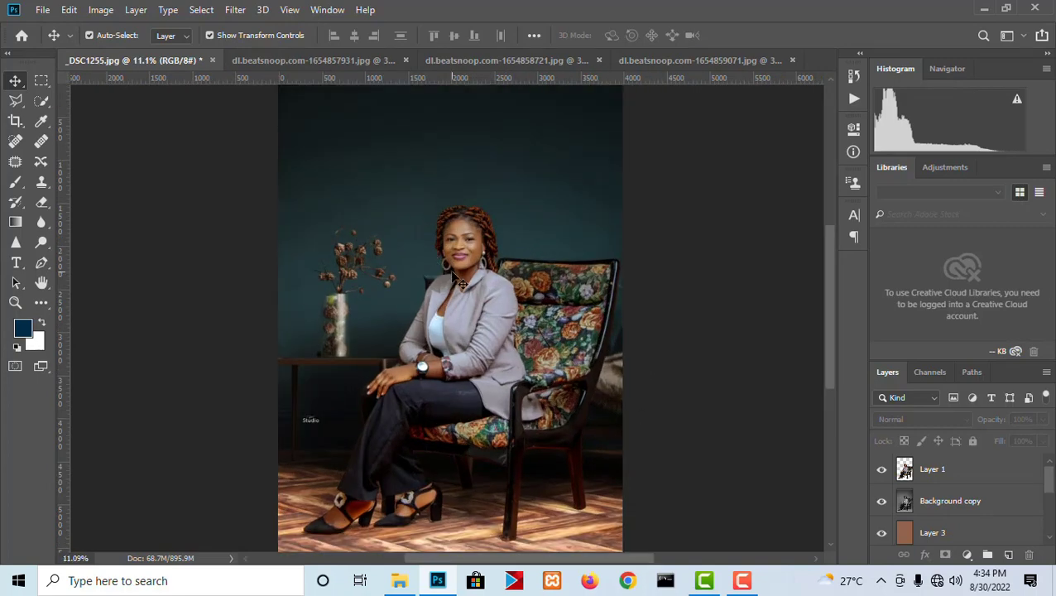
scroll(438, 394, down, 2)
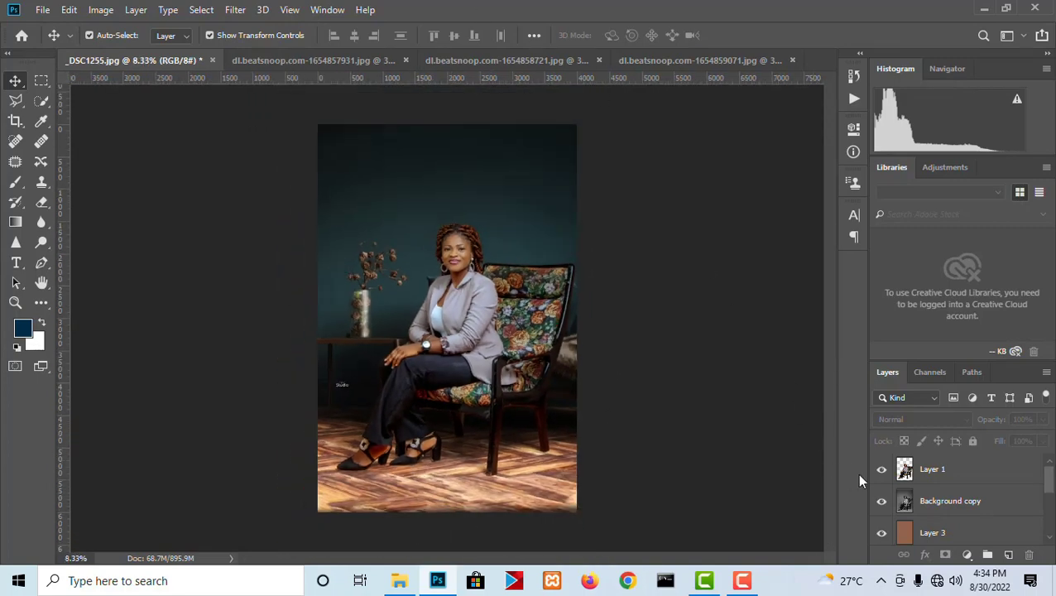
click(881, 502)
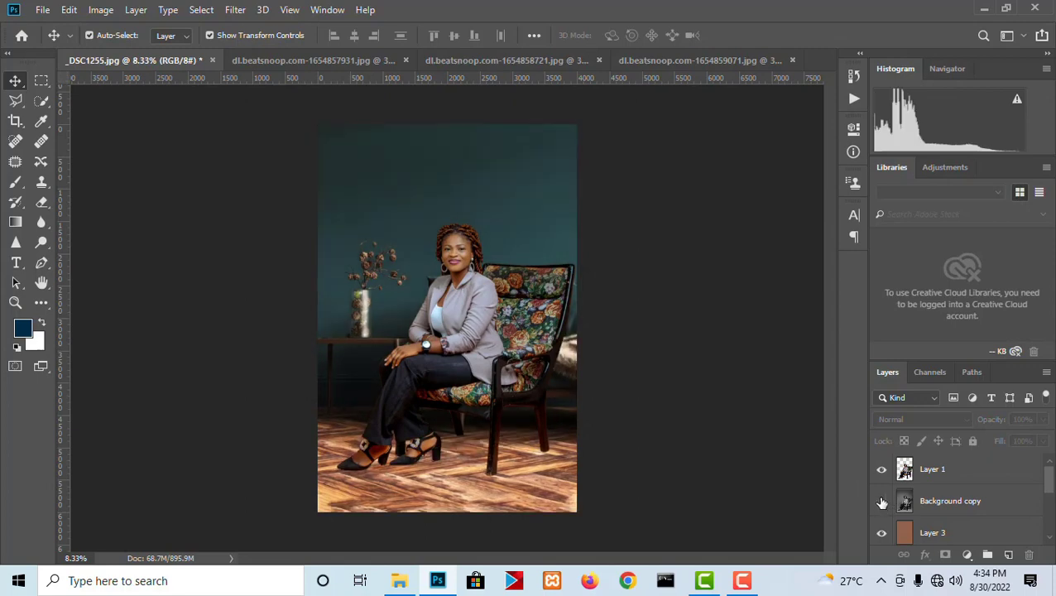
click(881, 502)
- Hide Layer 5 and Layer 4 so the plant room on Layer 2 is the backdrop, and inspect the composite
scroll(892, 538, down, 1)
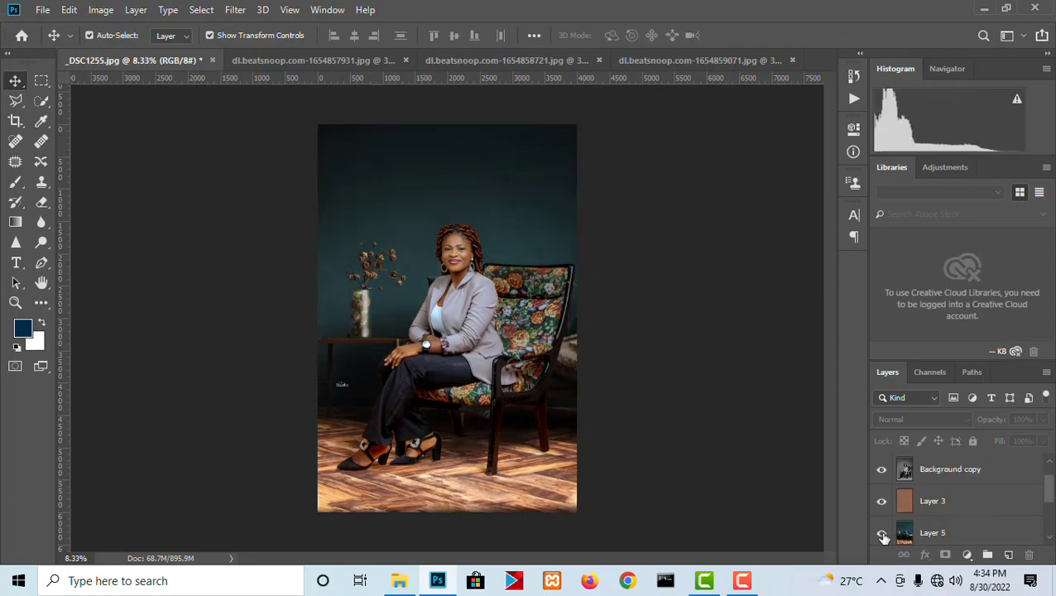
click(882, 534)
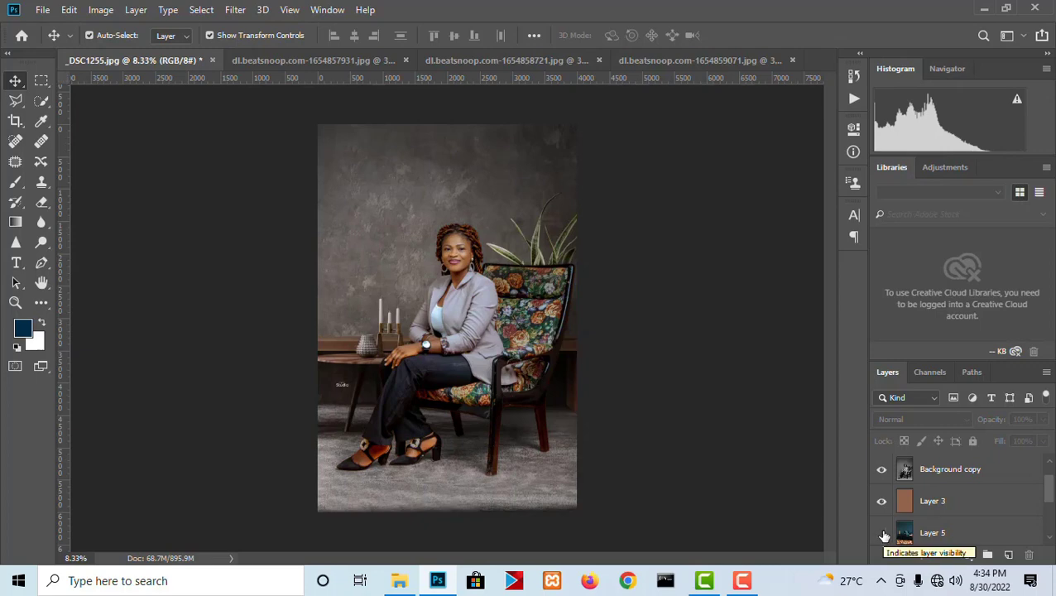
scroll(884, 537, down, 2)
click(882, 503)
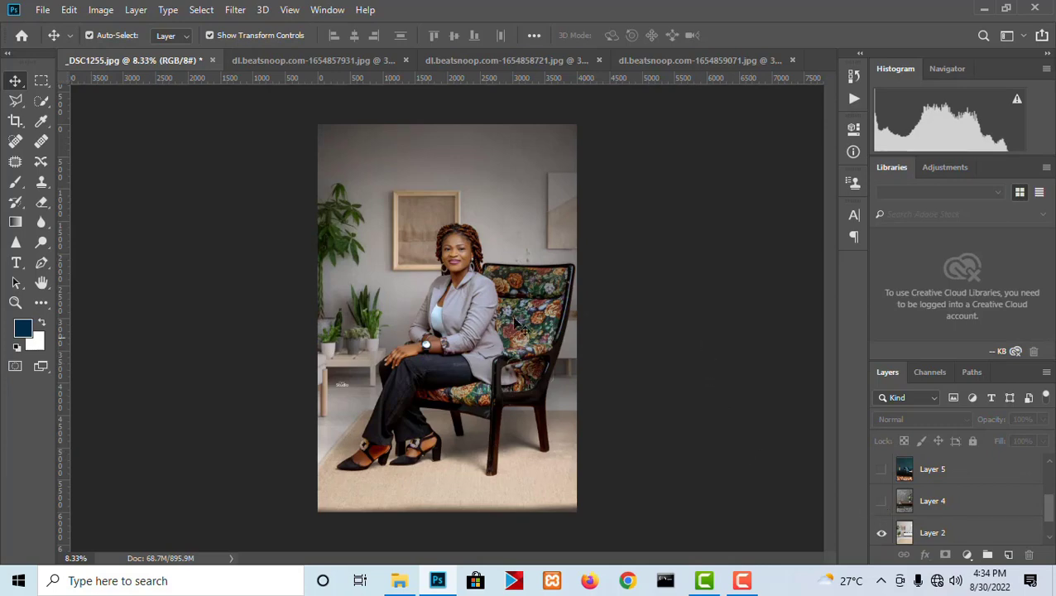
scroll(432, 316, up, 2)
scroll(432, 285, down, 1)
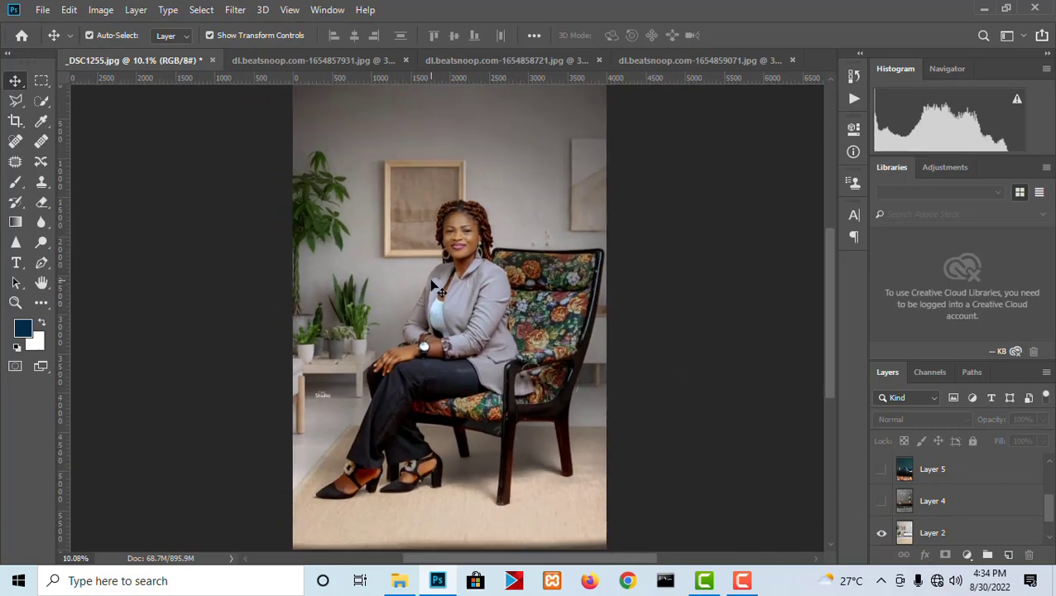
scroll(432, 286, down, 1)
scroll(539, 326, up, 2)
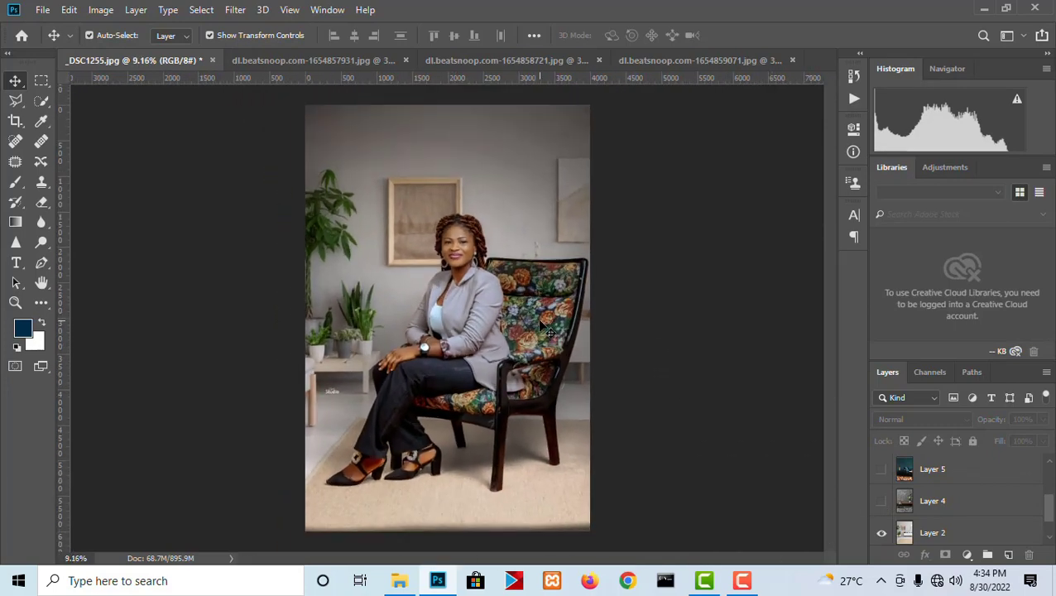